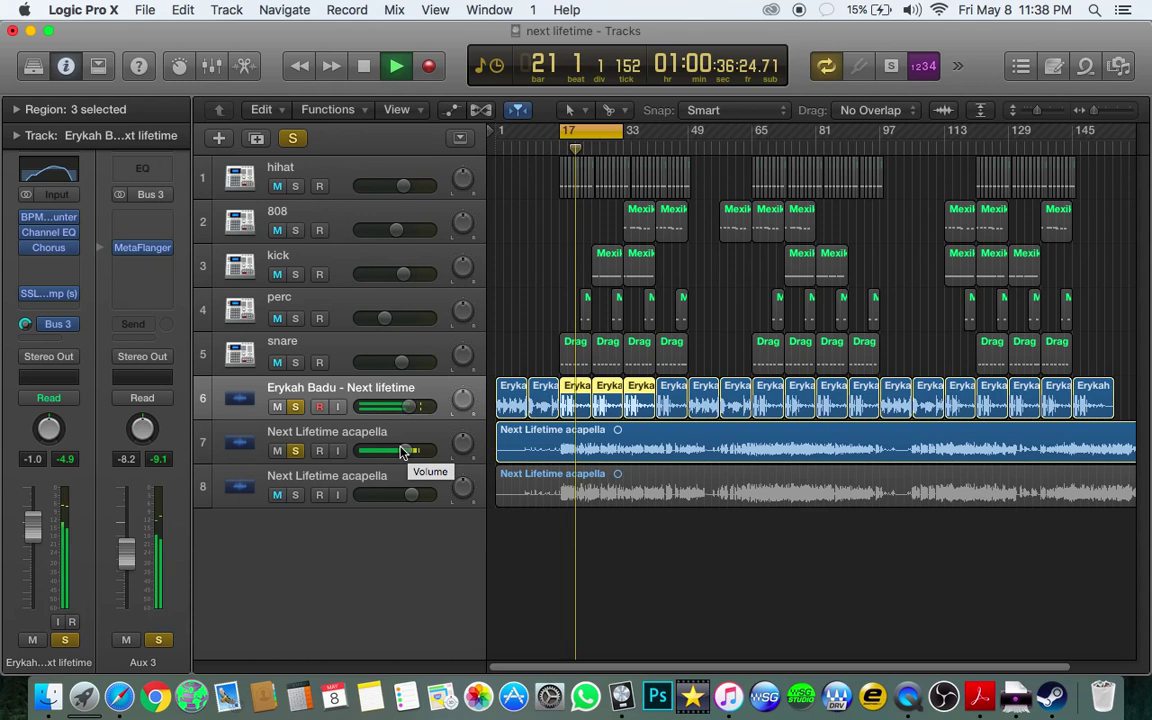
Fine-tune the volume of the Next Lifetime acapella on track 7, and solo and select the snare track
click(400, 451)
drag(406, 451, 404, 451)
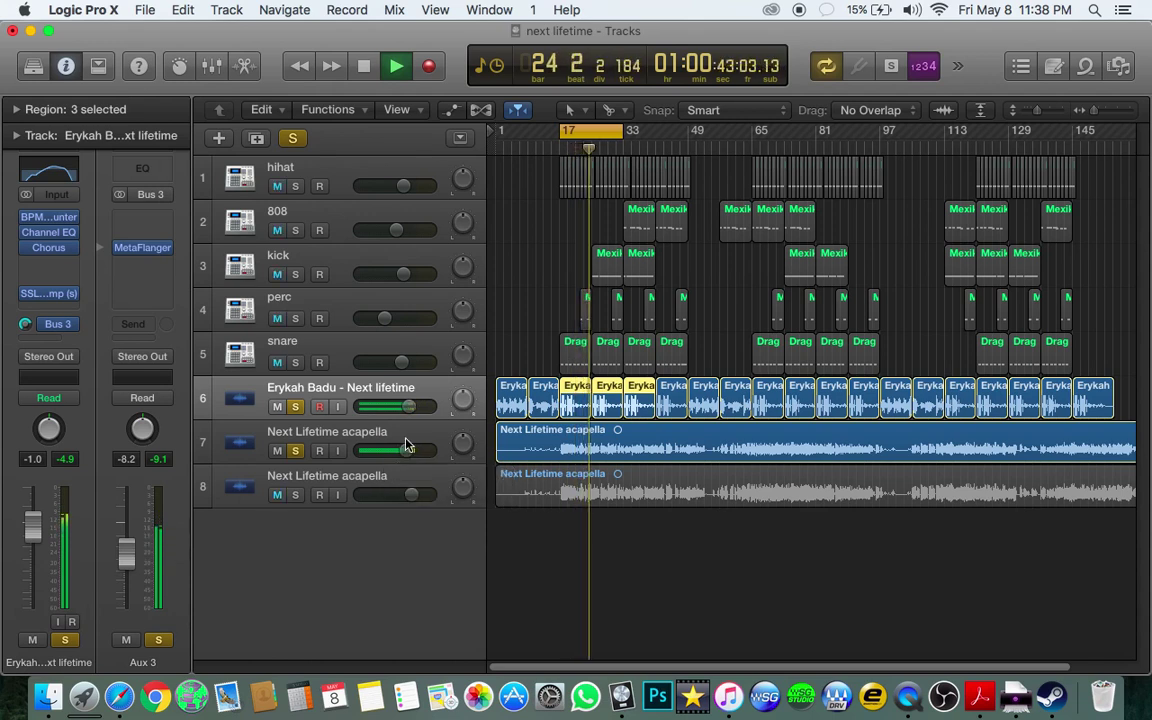
click(295, 363)
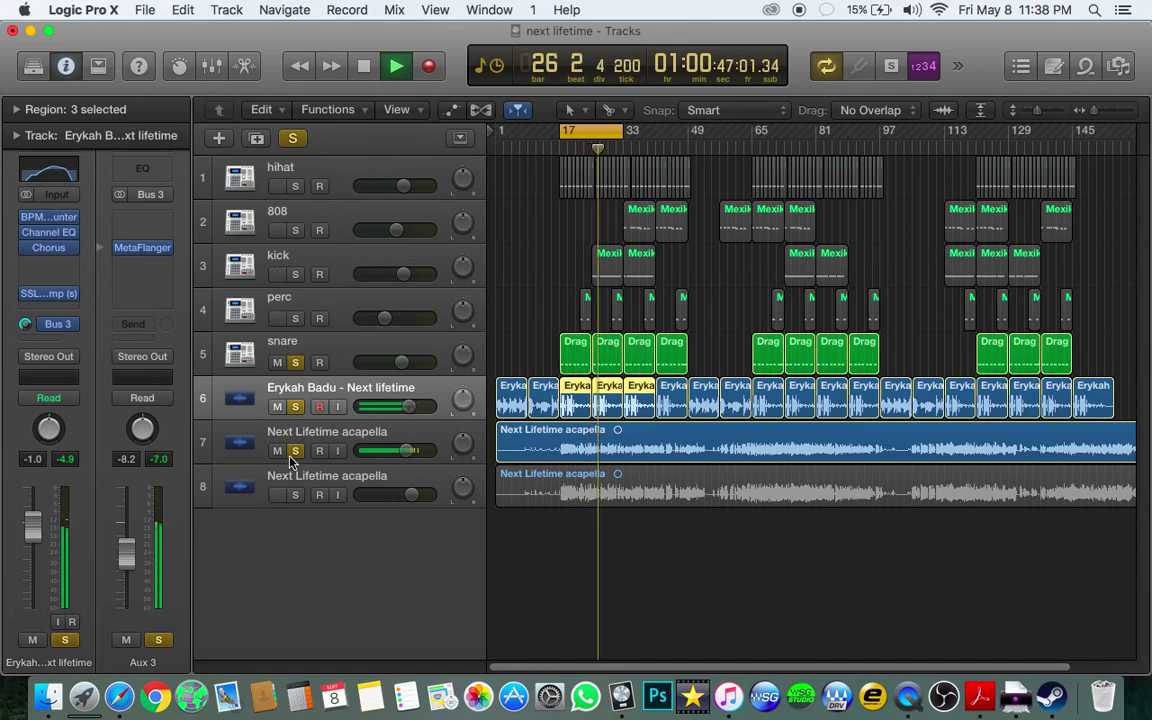
click(311, 352)
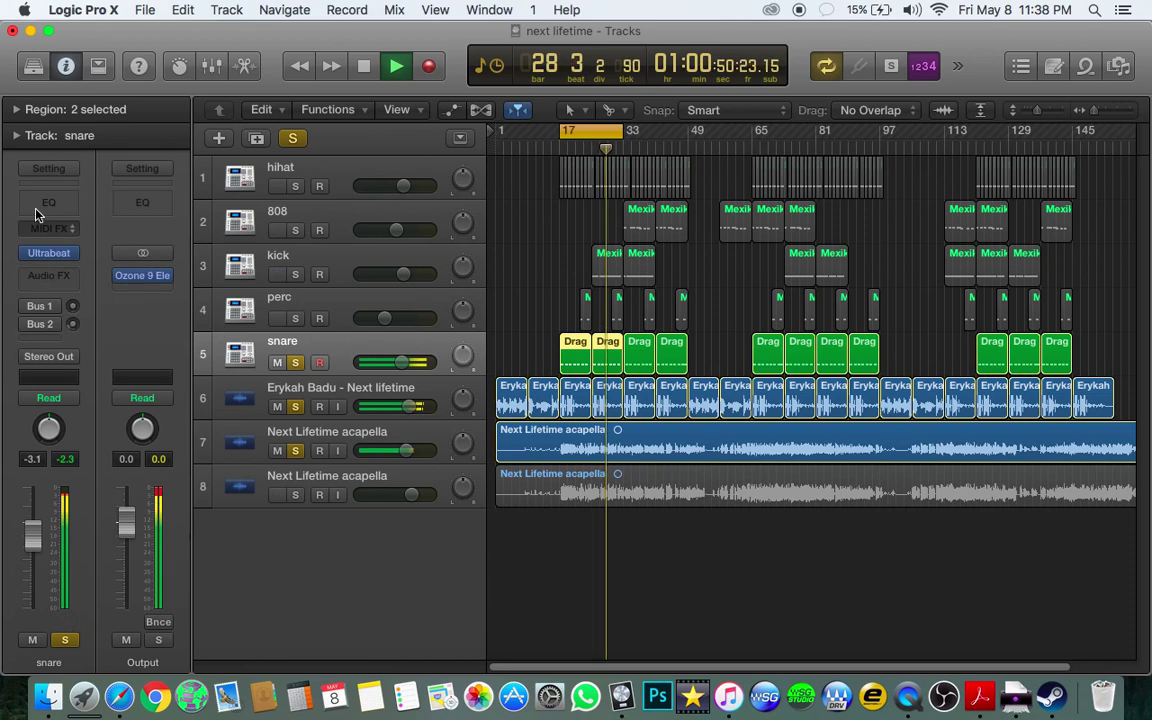
Add a Channel EQ with its analyzer on to the snare and cut 1340 Hz by 9 dB with a Q of 0.71
click(40, 203)
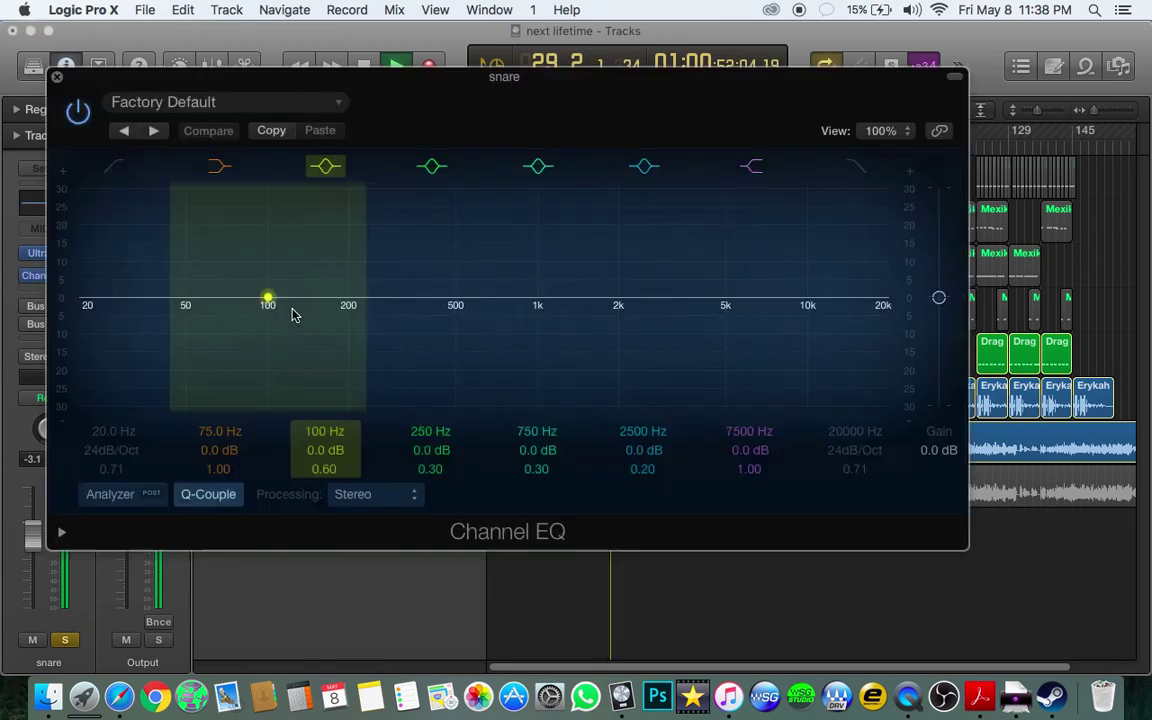
click(117, 494)
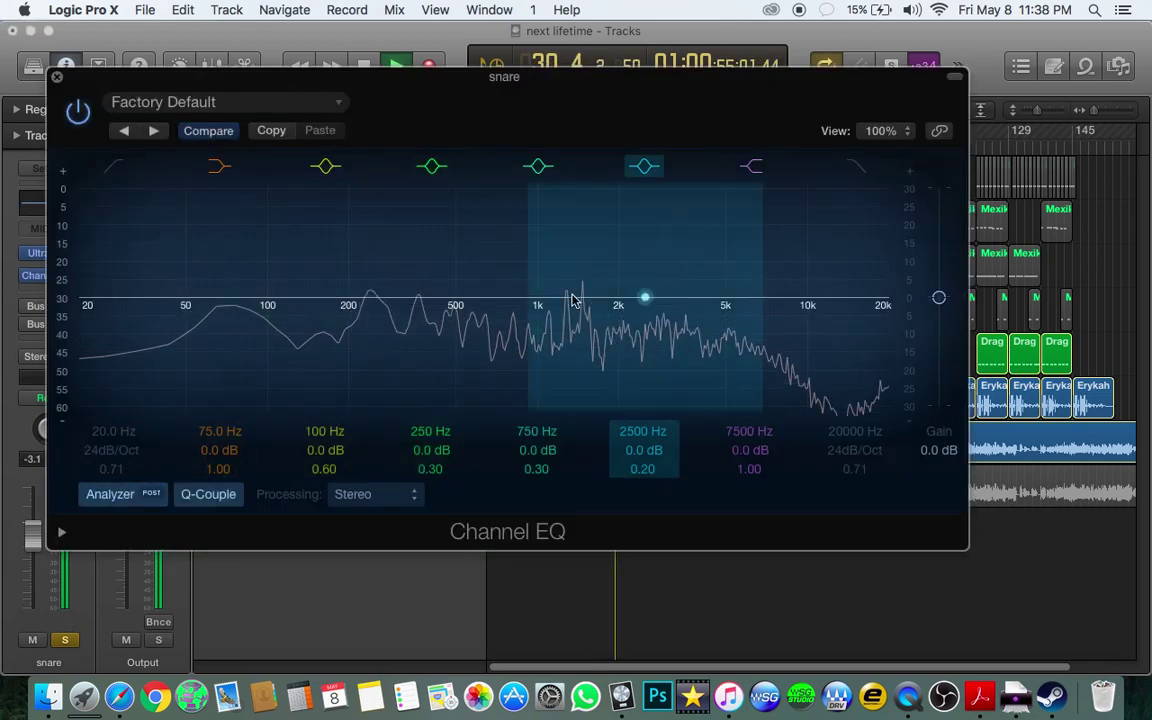
drag(565, 297, 645, 326)
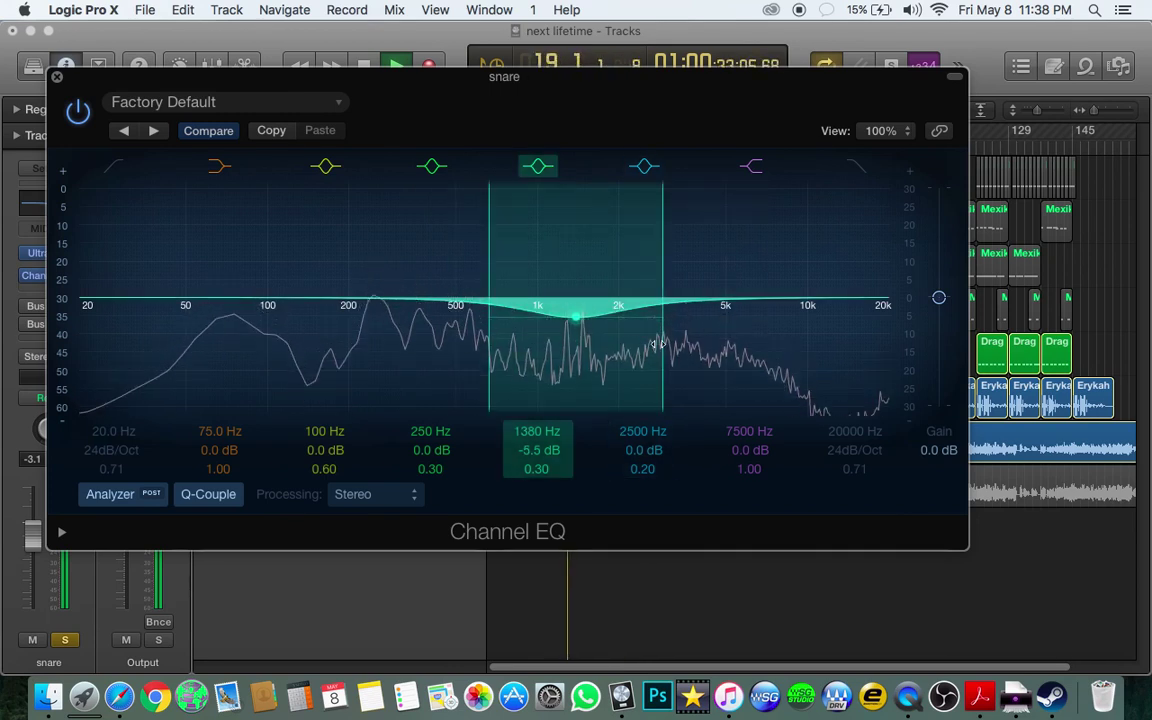
drag(655, 344, 571, 351)
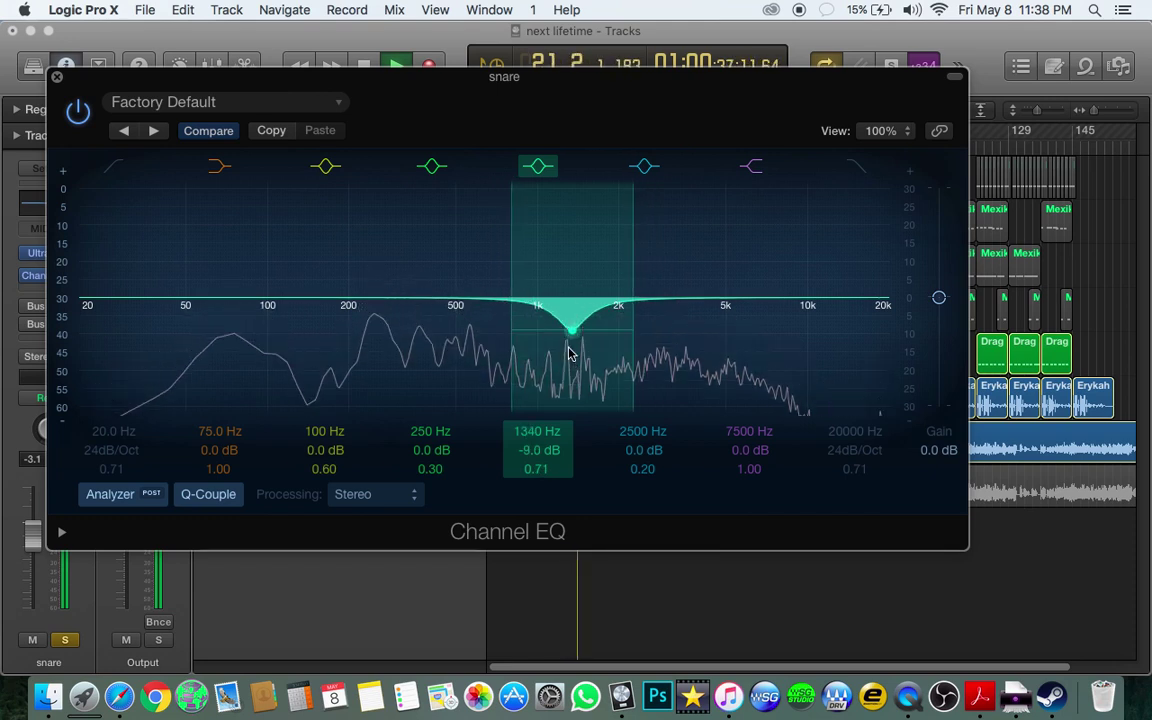
Try a 3.5 dB cut at 255 Hz, switch that band off, and set the low shelf to 780 Hz at -10.5 dB
drag(392, 310, 390, 318)
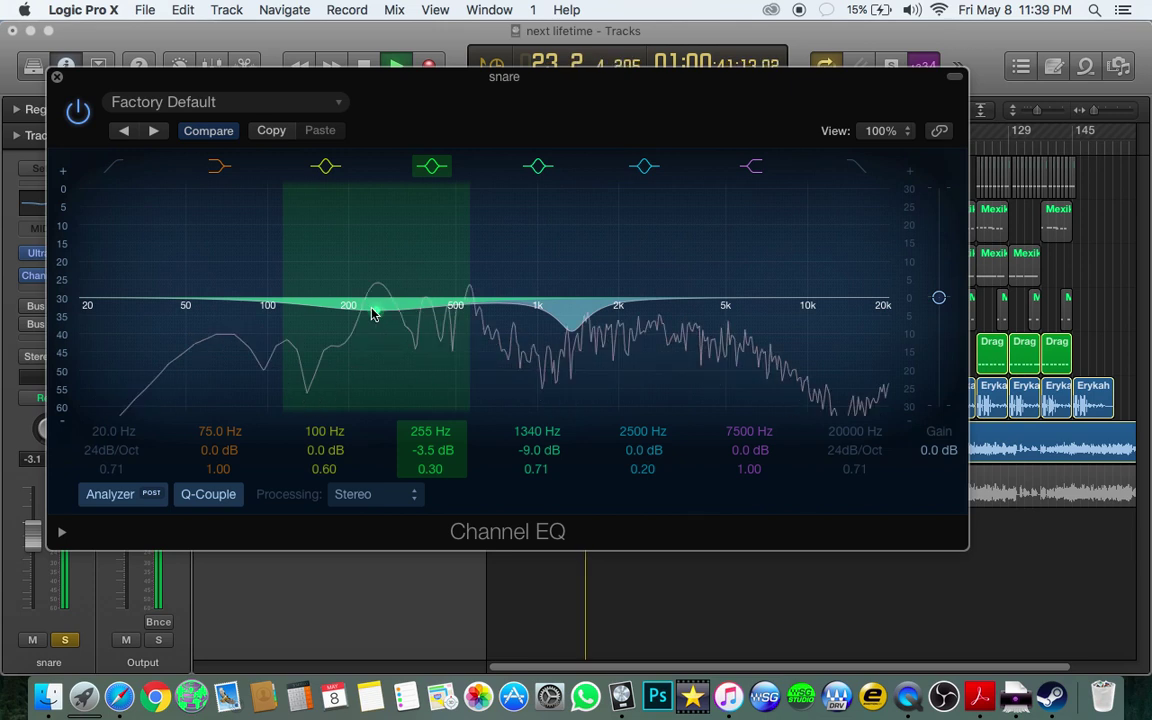
click(426, 172)
click(209, 171)
click(219, 172)
drag(229, 301, 520, 373)
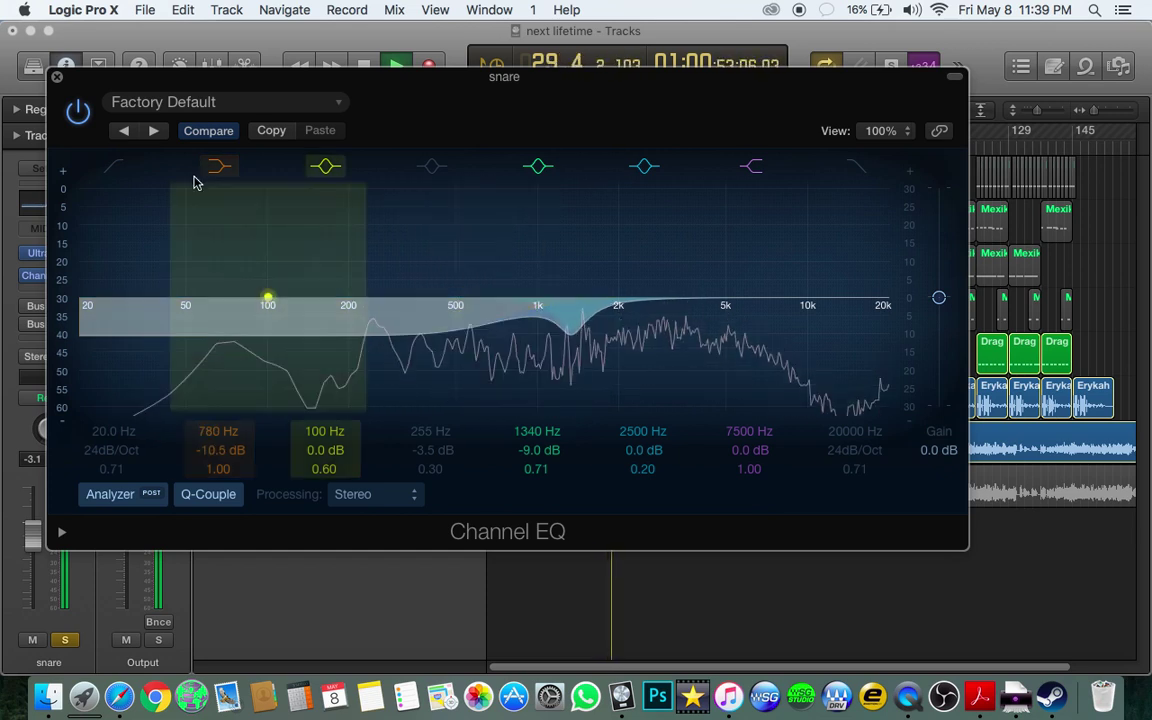
Enable the snare EQ's low cut at 95 Hz, re-enable the 255 Hz band at 245 Hz and +2.5 dB, and close the EQ
click(114, 167)
drag(120, 362, 303, 366)
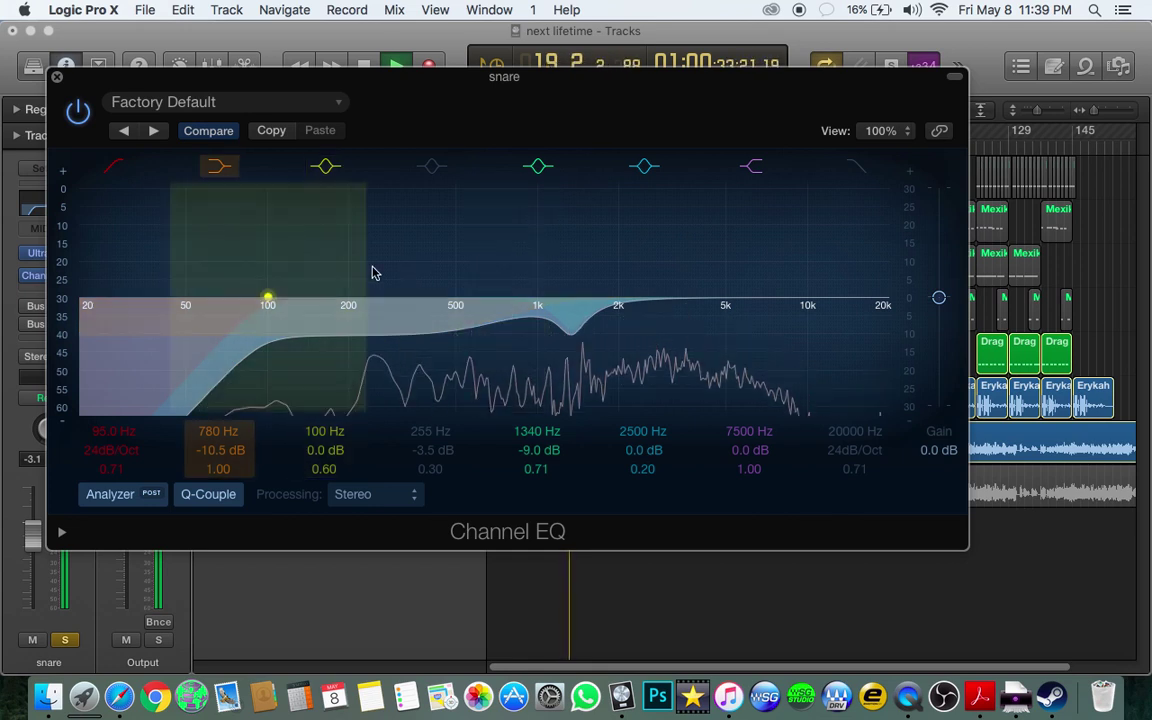
click(435, 166)
drag(412, 285, 406, 261)
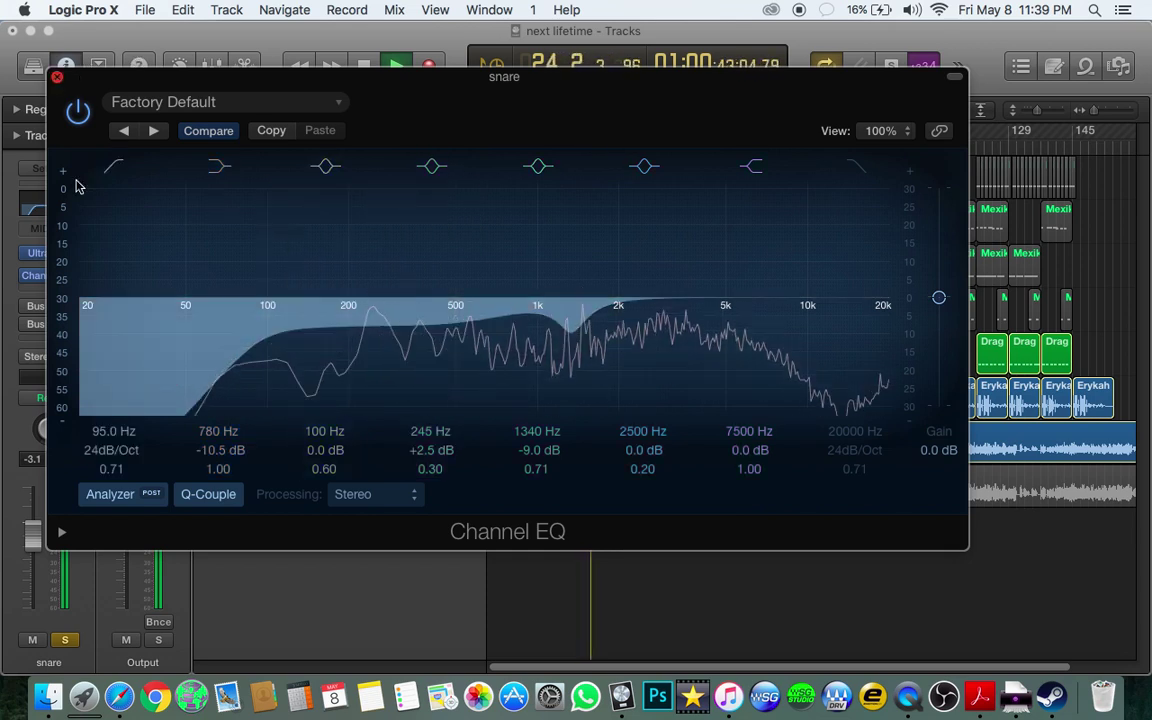
key(super+w)
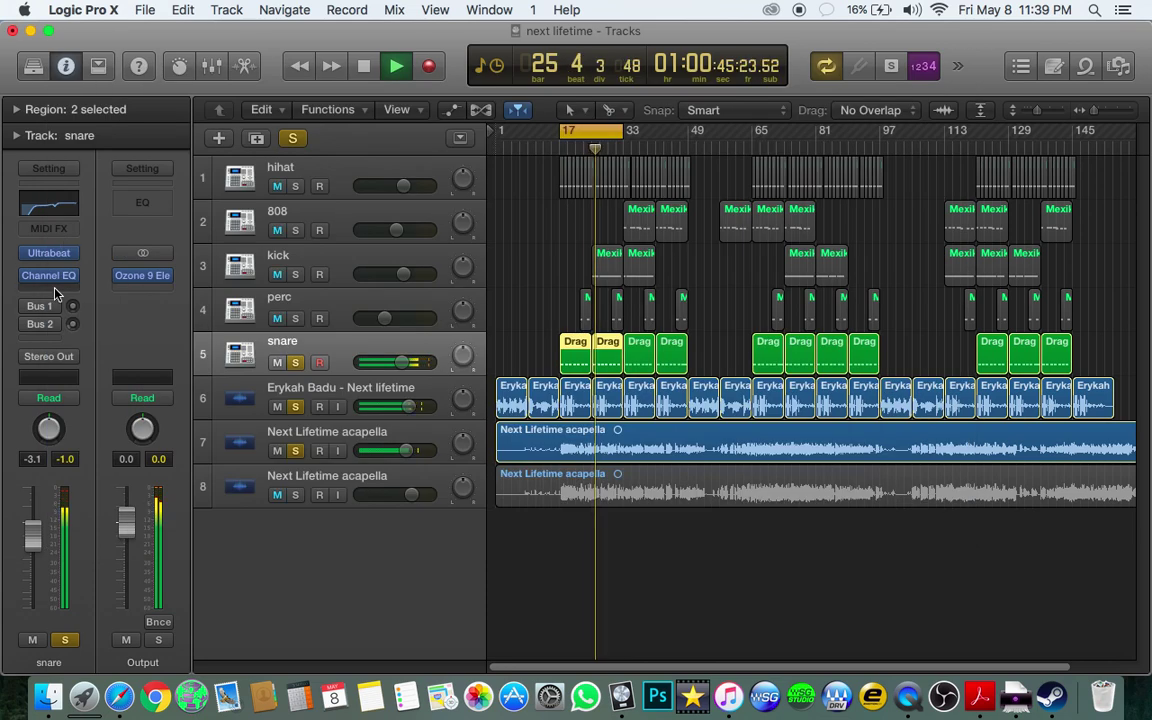
Insert the Waves EKramer DR (s) plug-in after the Channel EQ on the snare track and dismiss the overload alert
click(54, 290)
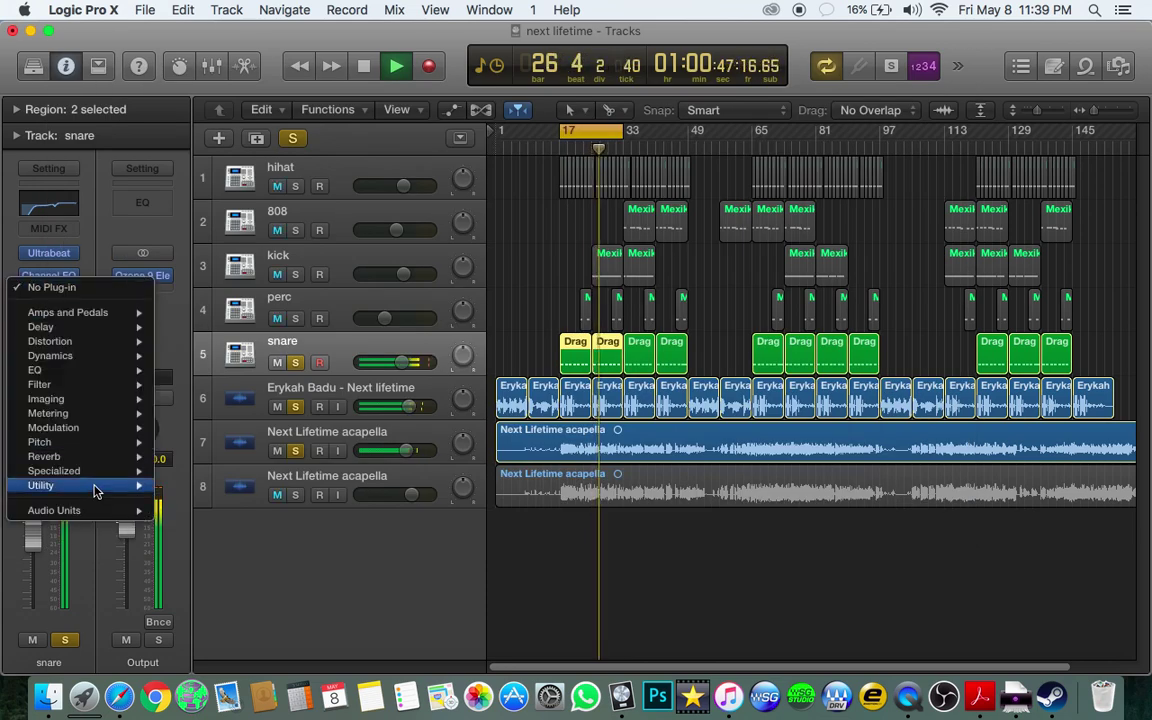
mouse_move(98, 514)
mouse_move(220, 569)
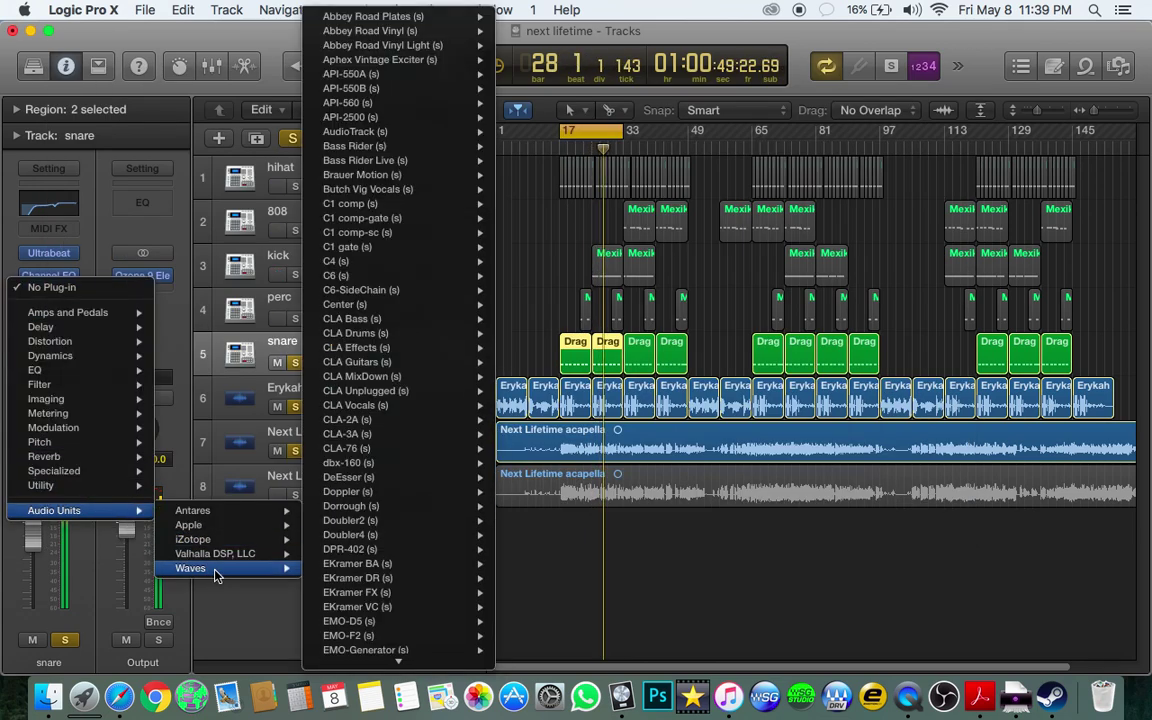
mouse_move(395, 566)
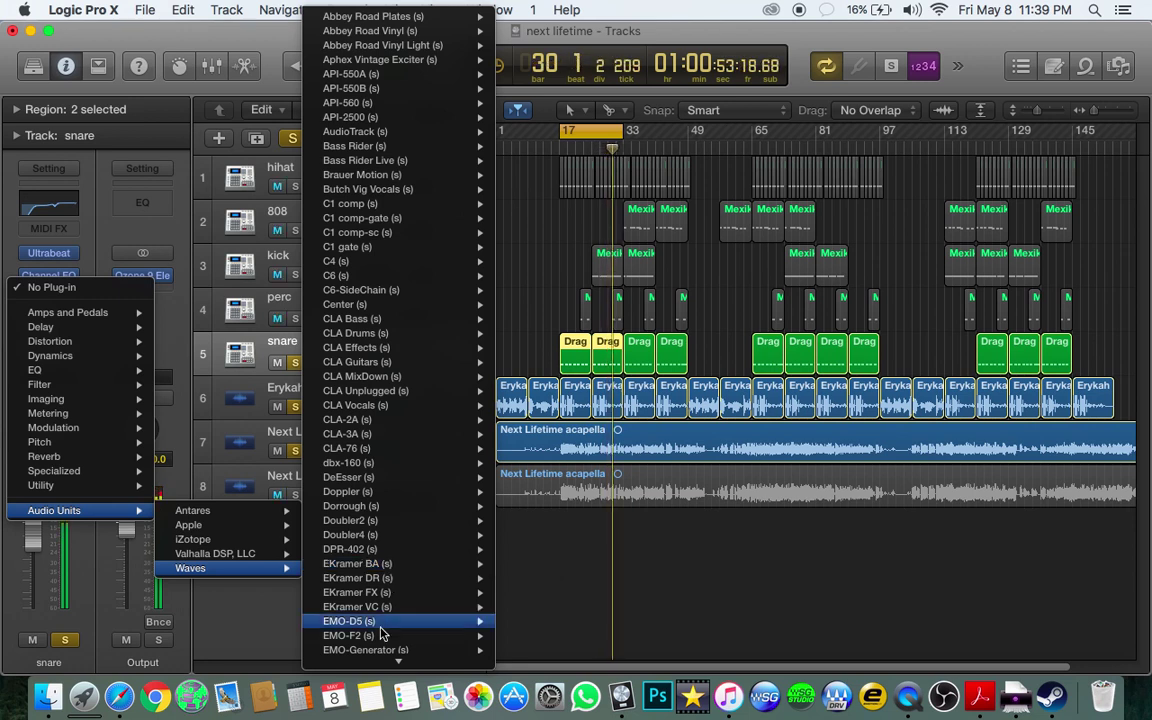
mouse_move(395, 664)
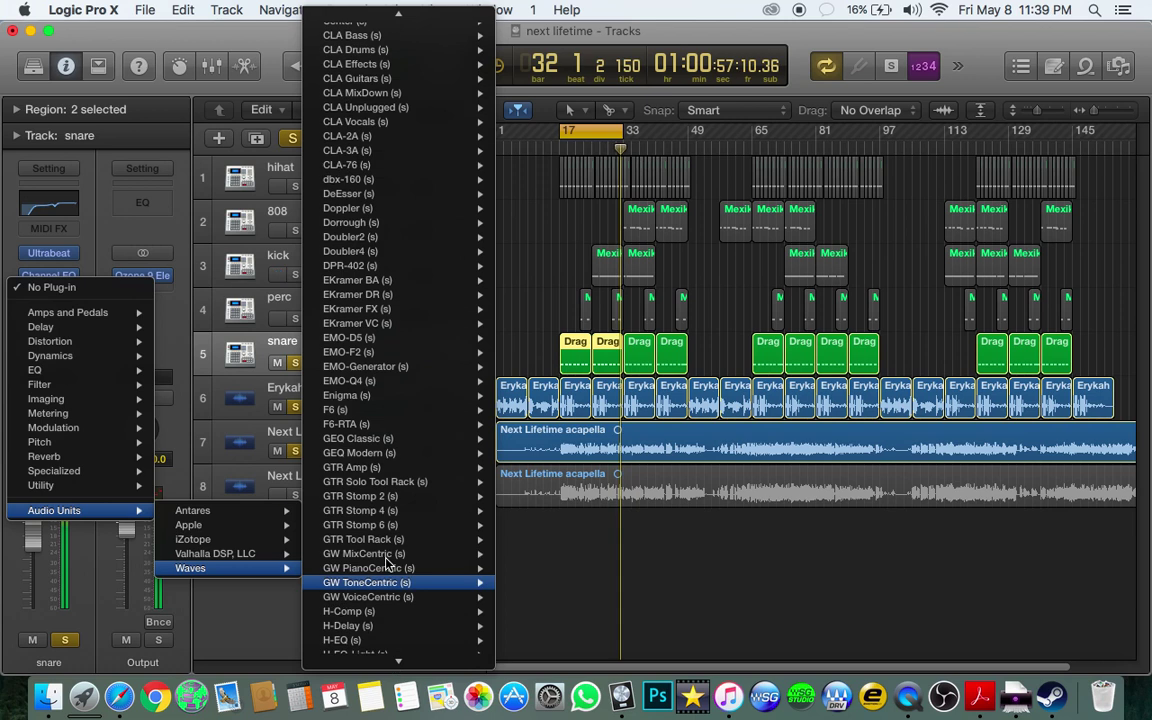
click(357, 296)
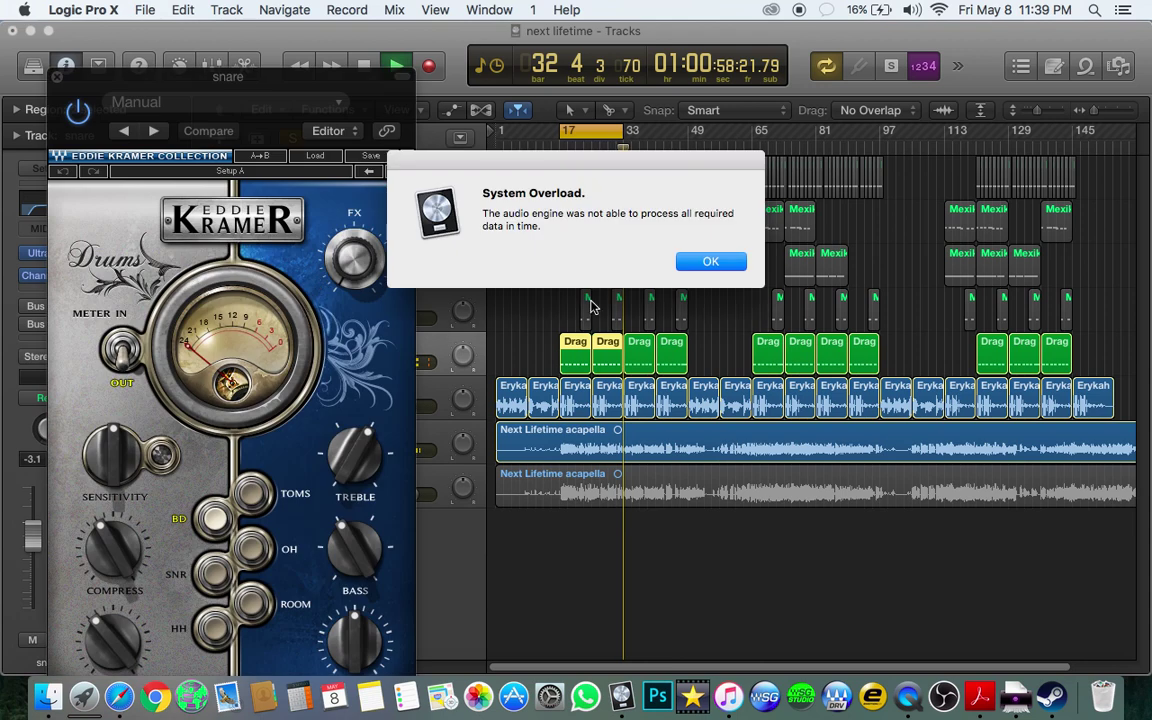
key(Return)
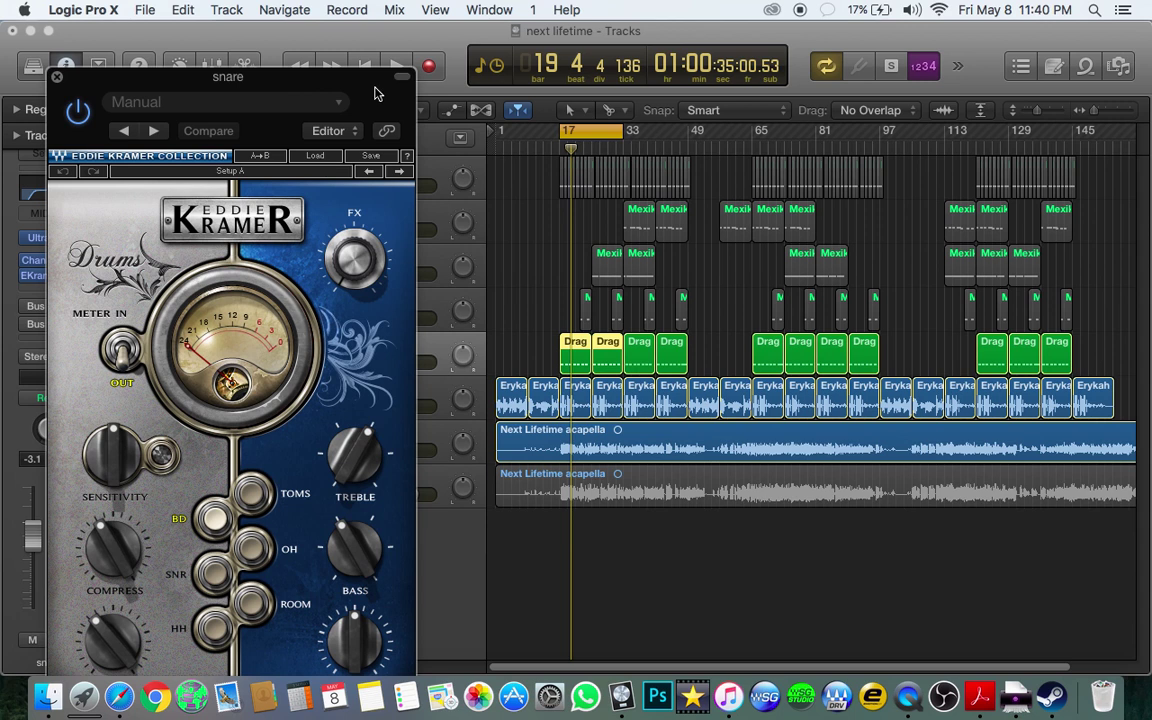
During playback, switch the EKramer DR from bass drum to SNR mode and lower its Sensitivity
drag(363, 72, 388, 10)
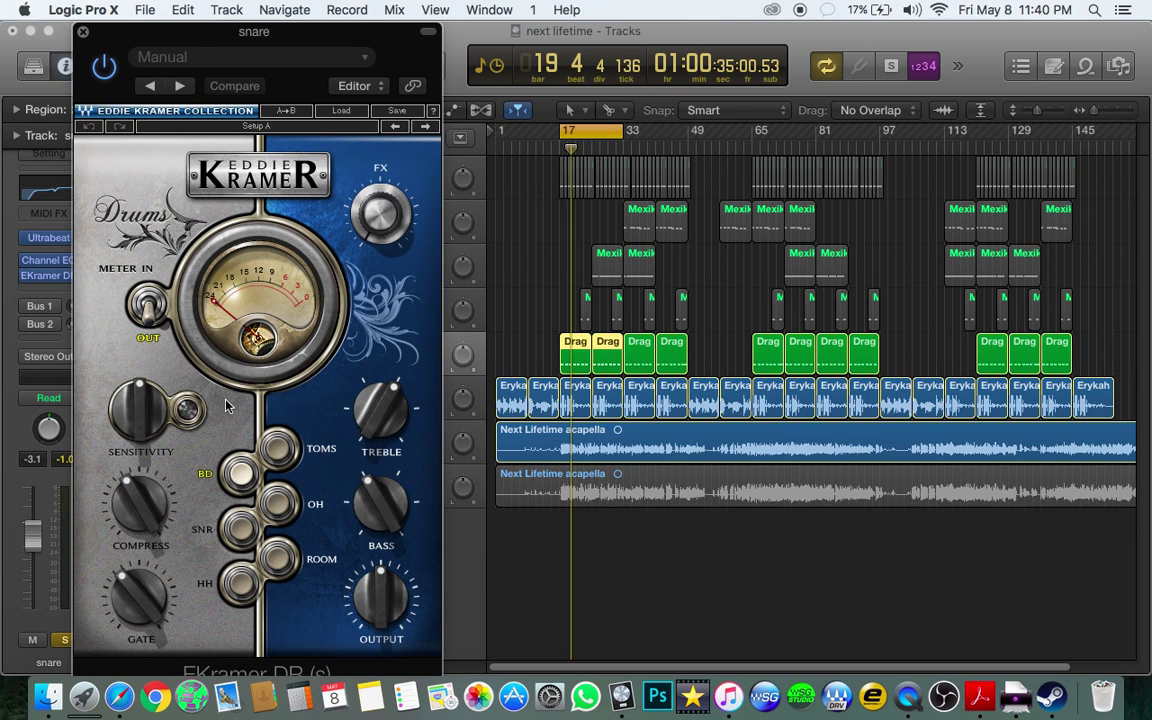
key(space)
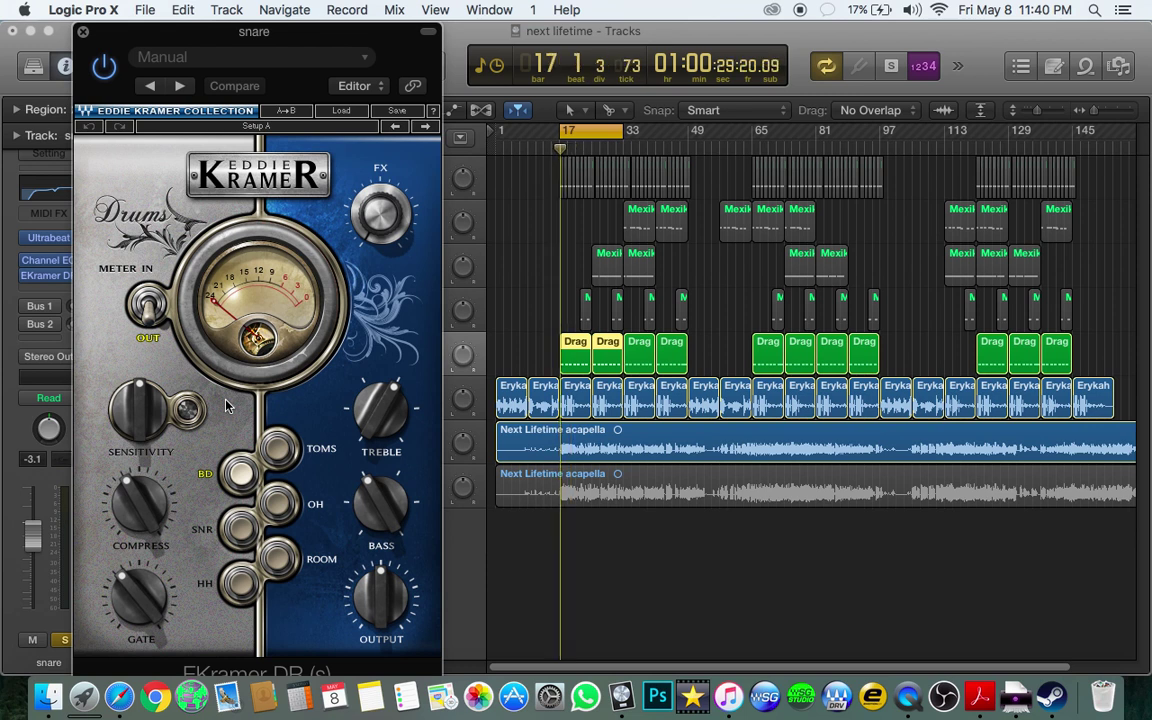
drag(140, 423, 140, 512)
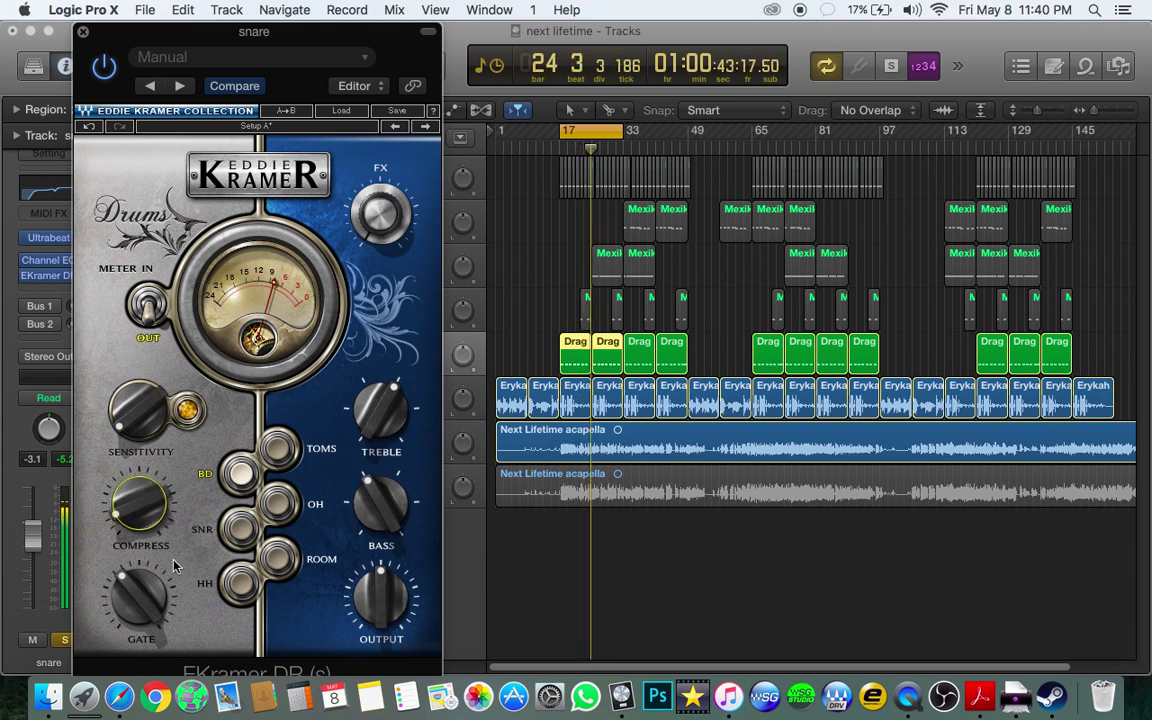
click(240, 528)
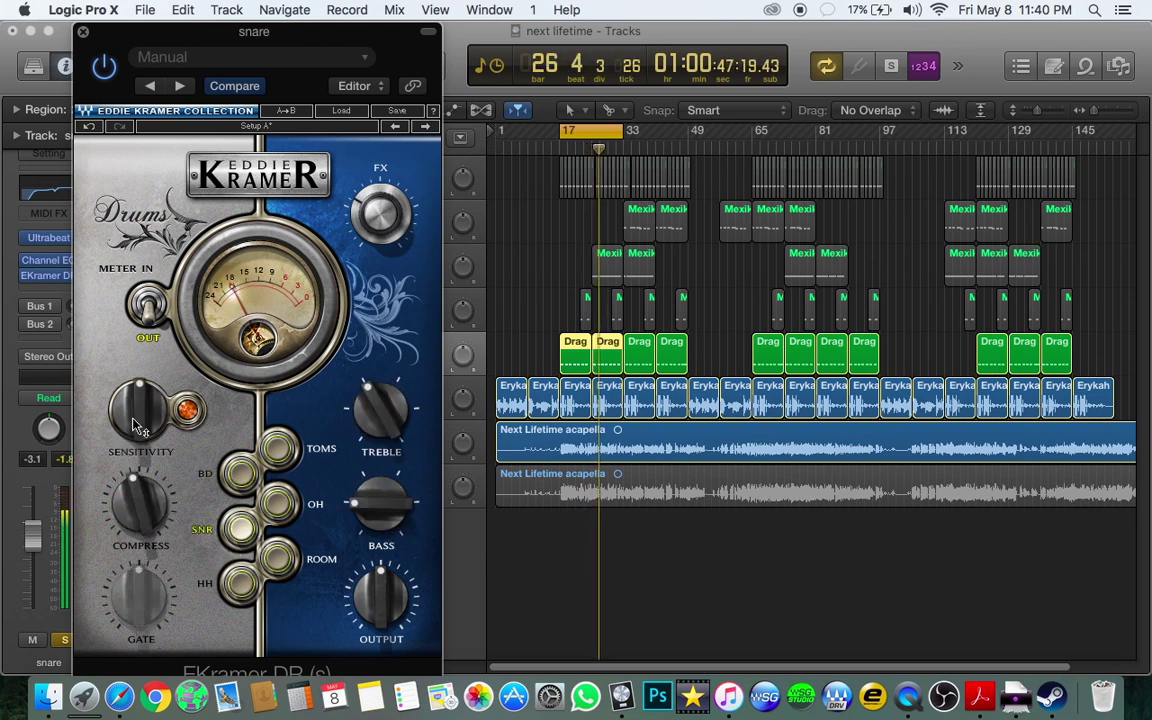
drag(138, 404, 138, 427)
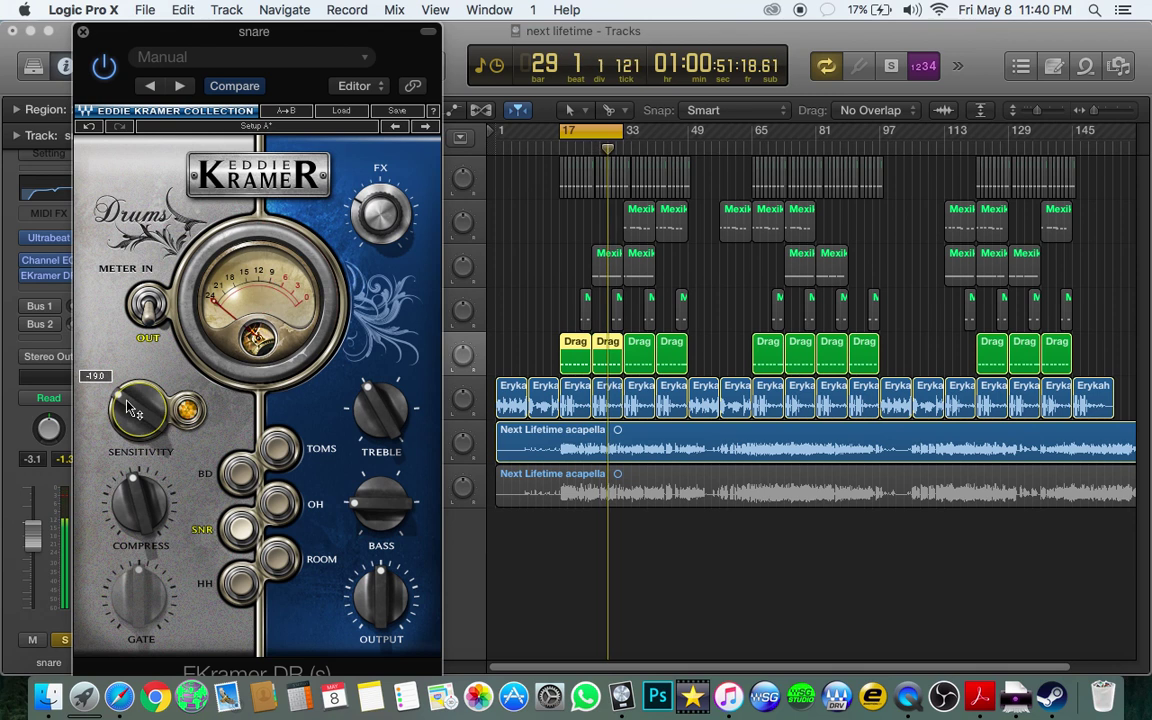
Set the EKramer DR's Bass to 3, turn Treble down, raise Sensitivity slightly, and close the plug-in
drag(385, 405, 388, 408)
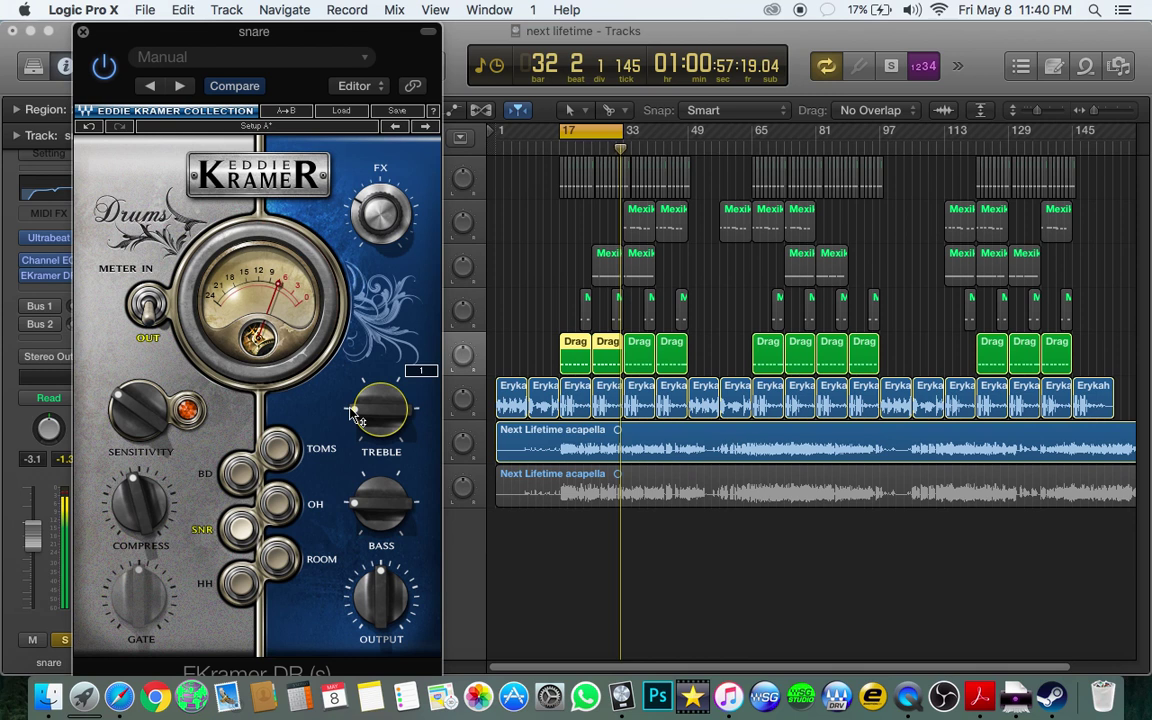
drag(381, 506, 381, 508)
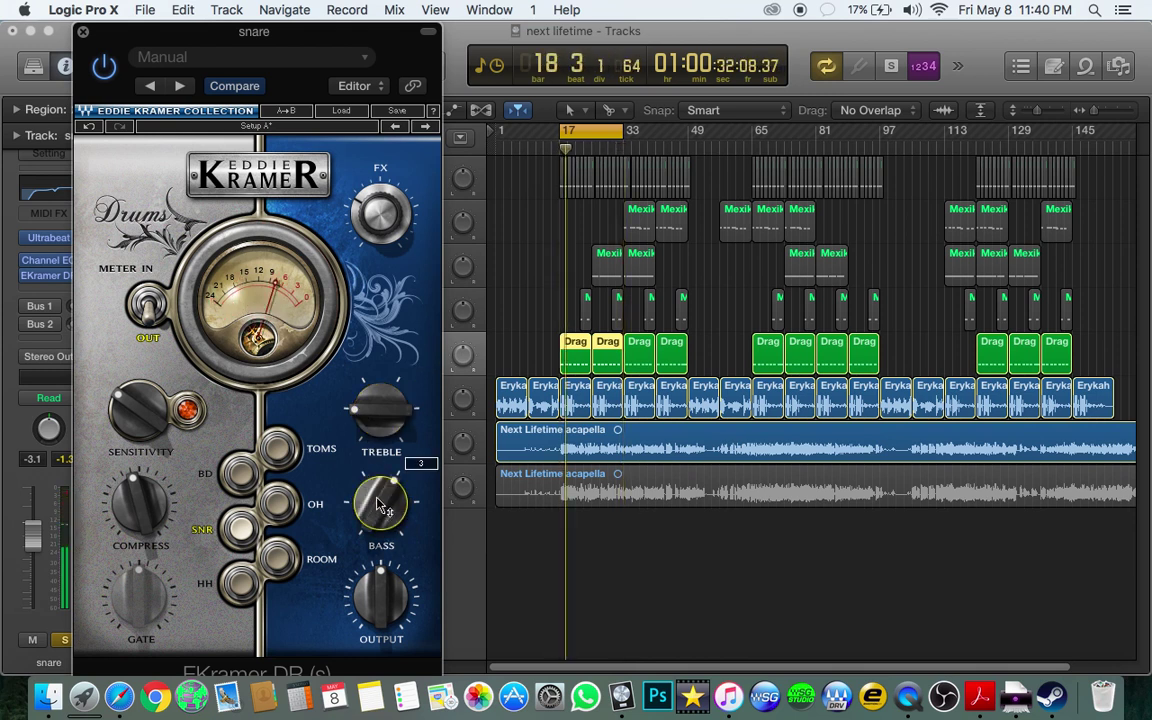
drag(381, 408, 381, 414)
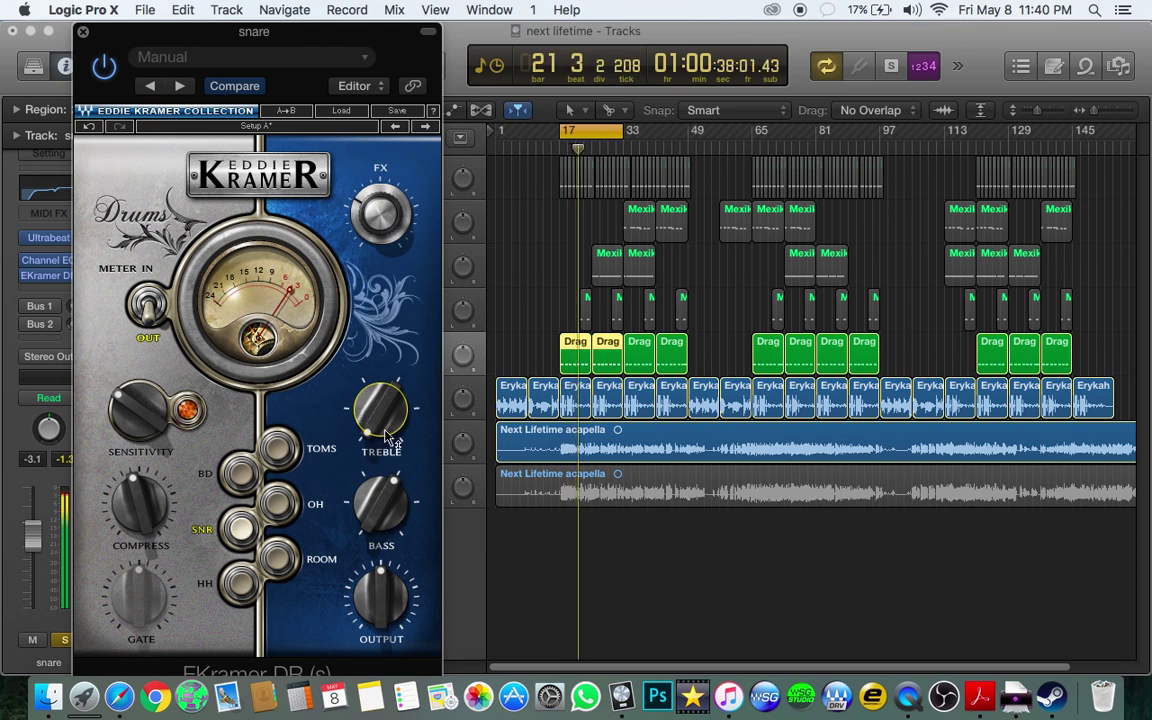
mouse_move(128, 376)
mouse_down()
mouse_move(128, 390)
mouse_move(128, 366)
mouse_up()
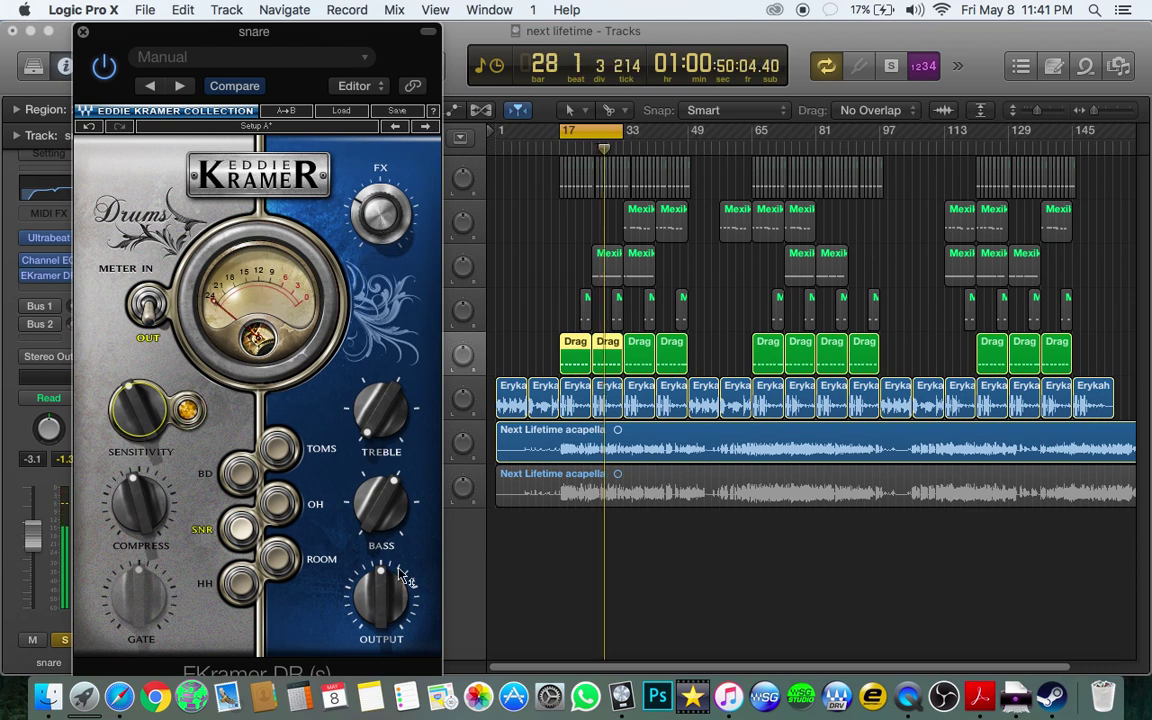
click(83, 33)
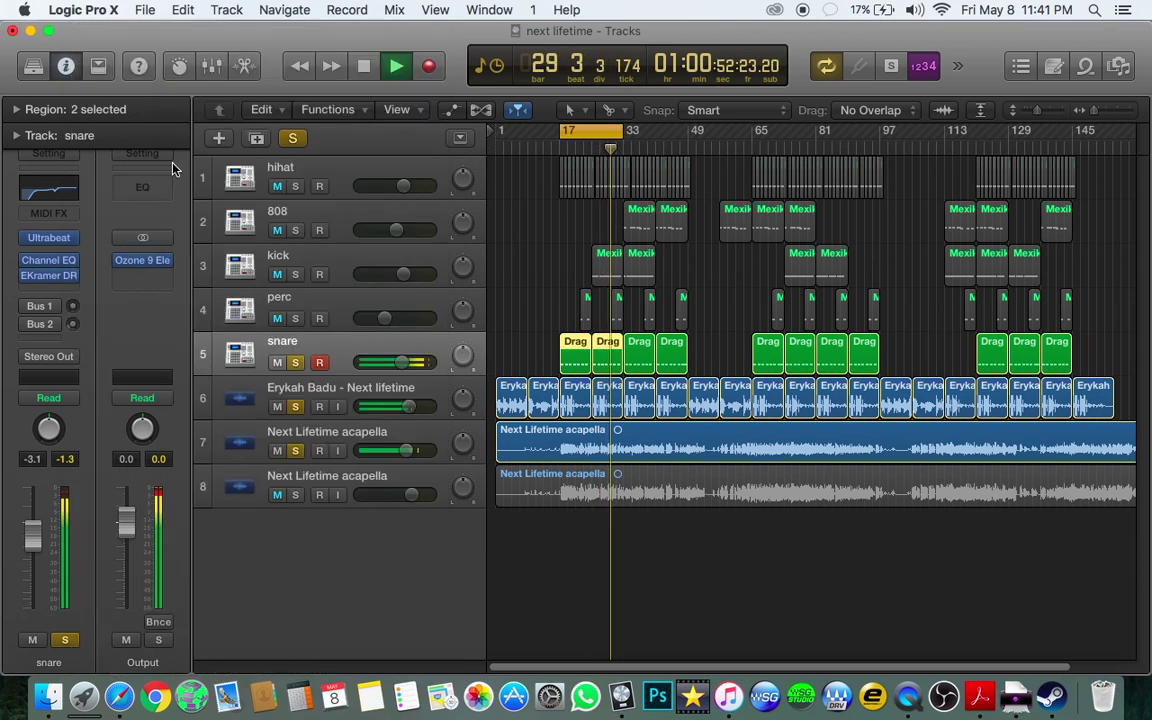
Insert the Waves SSLComp (s) compressor after the EKramer DR on the snare track
click(48, 289)
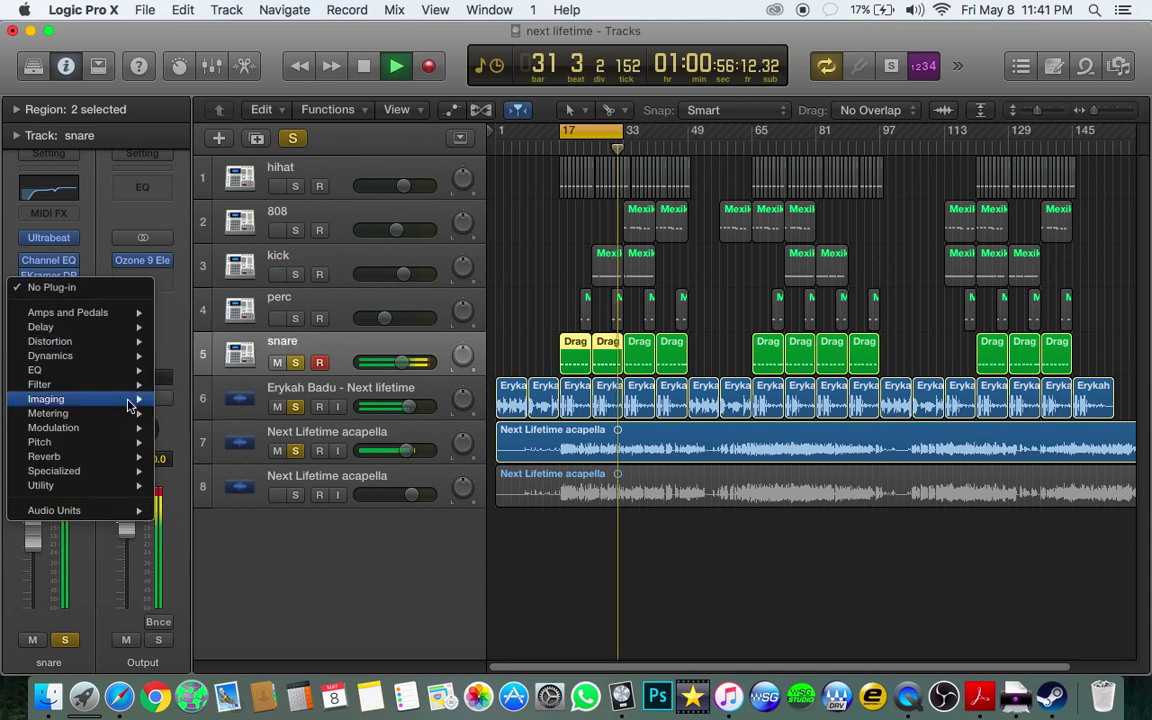
mouse_move(130, 511)
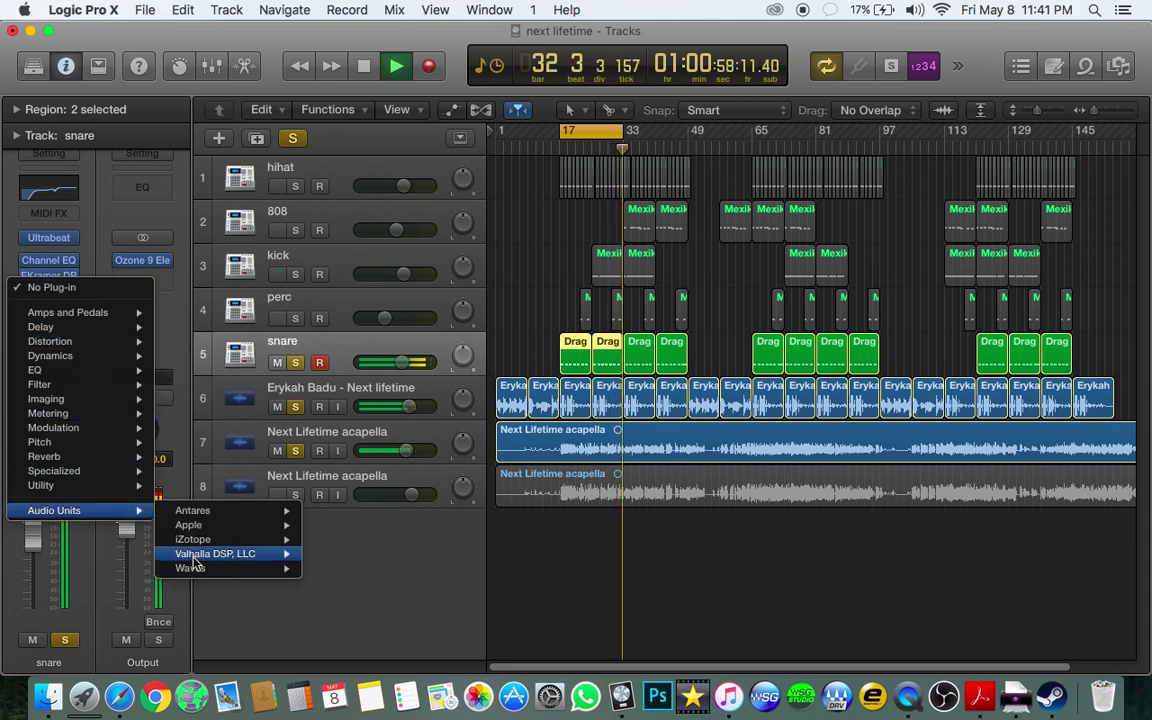
mouse_move(216, 569)
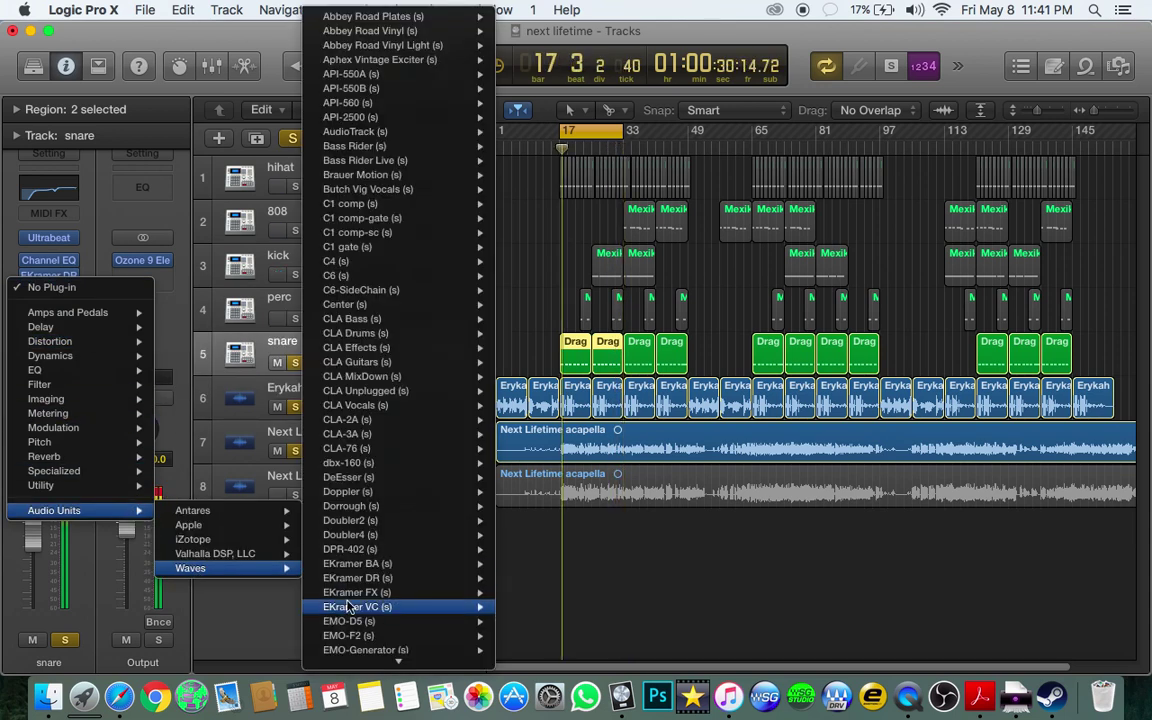
scroll(350, 600, down, 5)
mouse_move(352, 590)
scroll(352, 592, down, 15)
scroll(352, 594, down, 5)
scroll(352, 594, down, 6)
scroll(354, 594, down, 4)
scroll(354, 592, down, 3)
scroll(352, 590, down, 10)
scroll(352, 590, down, 10)
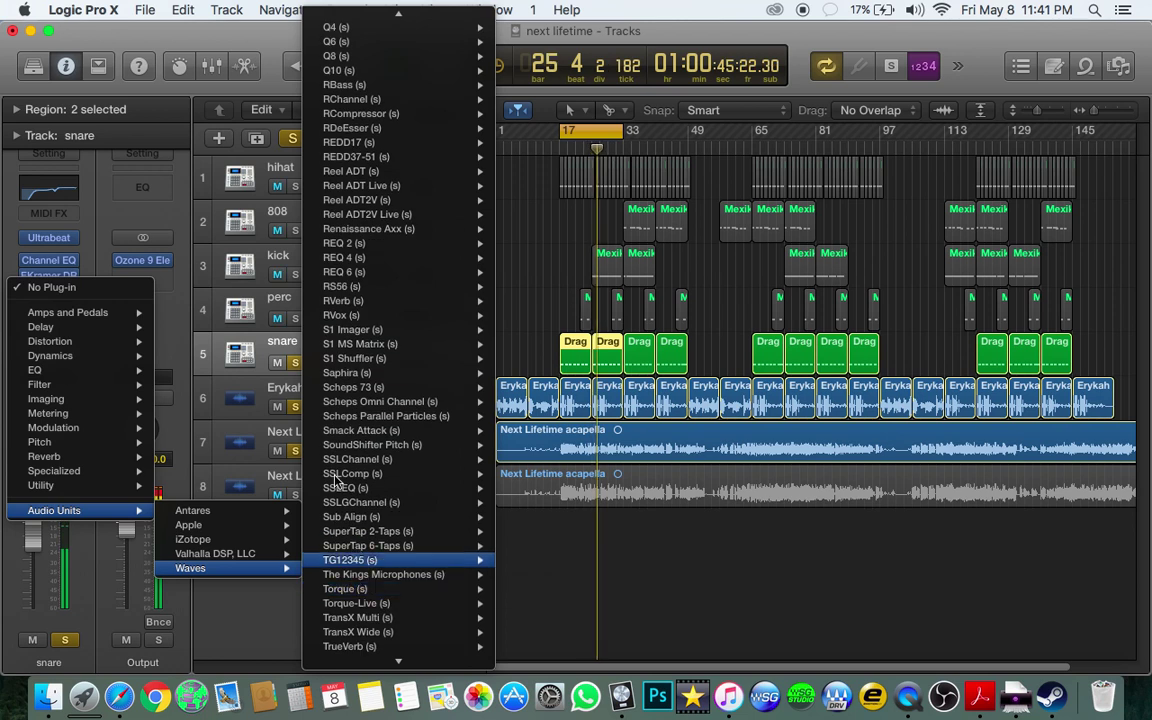
click(268, 293)
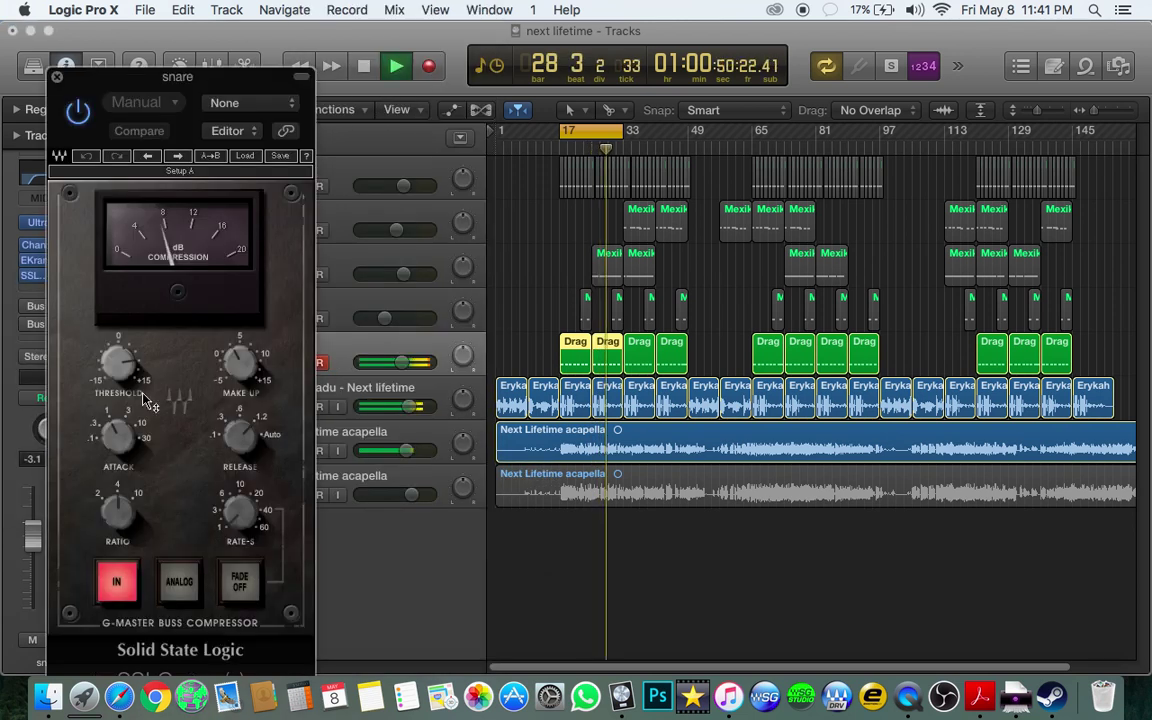
Set the snare compressor's Attack to 1 ms and shorten its Release
drag(117, 437, 117, 447)
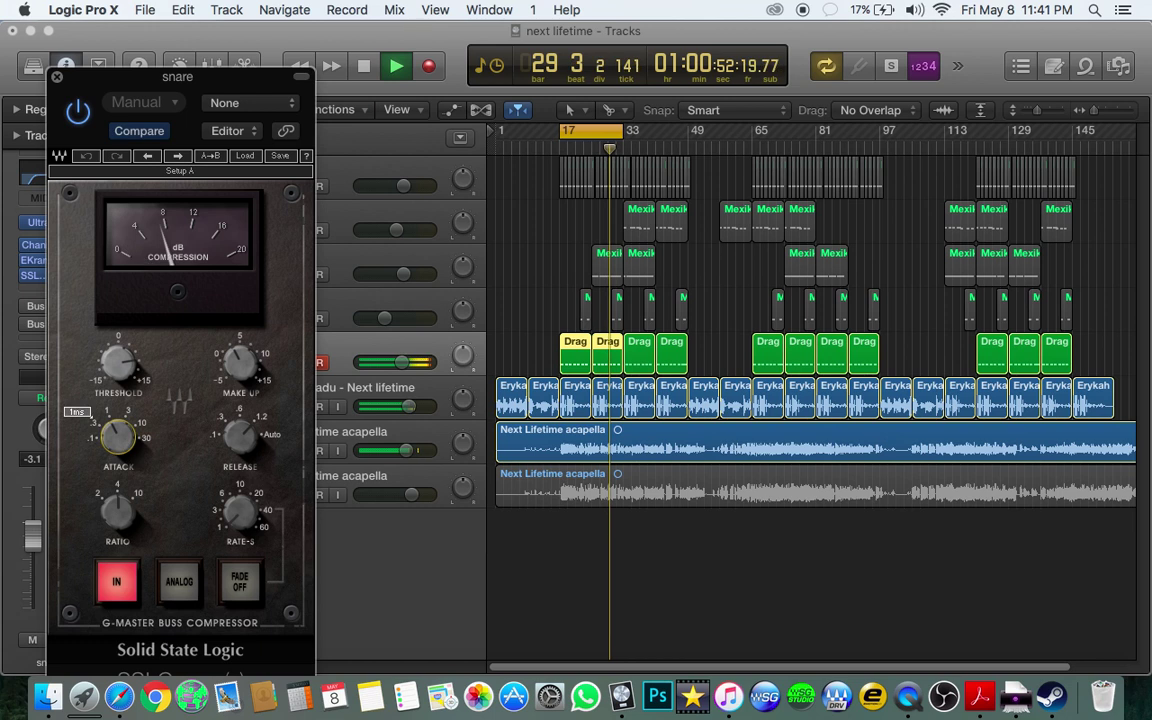
drag(240, 436, 240, 446)
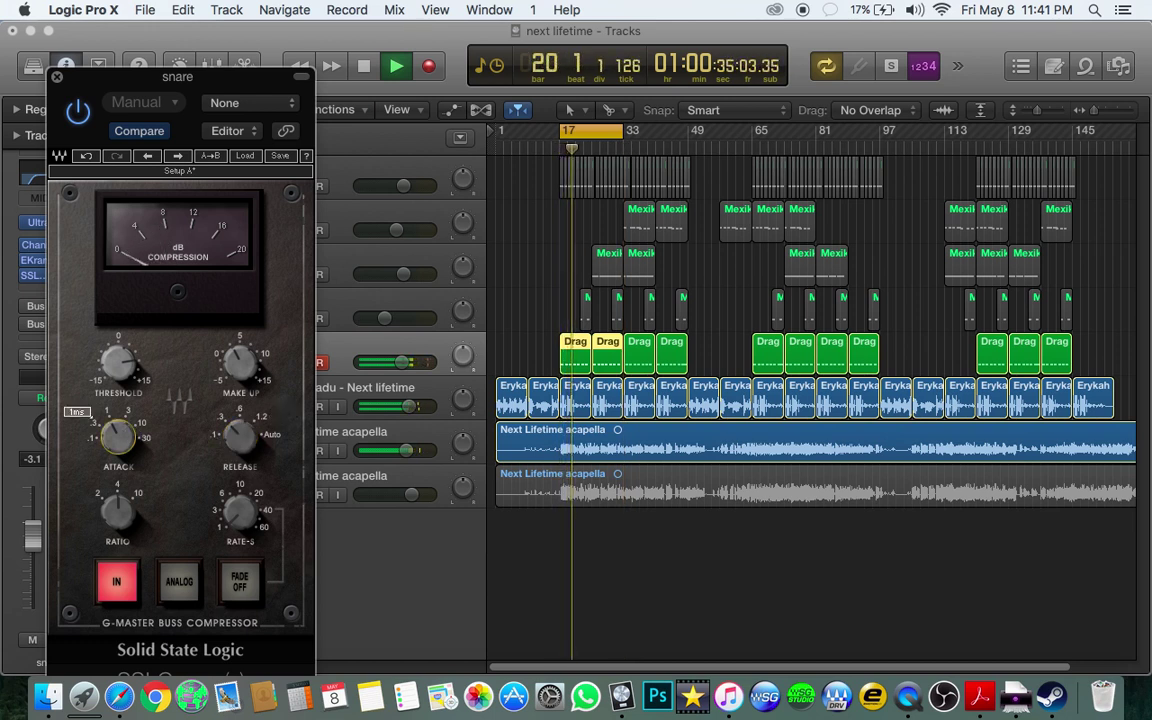
Lengthen the snare compressor's Attack, adjust its Threshold, set Make Up to 3.1, and close the plug-in
drag(137, 432, 137, 420)
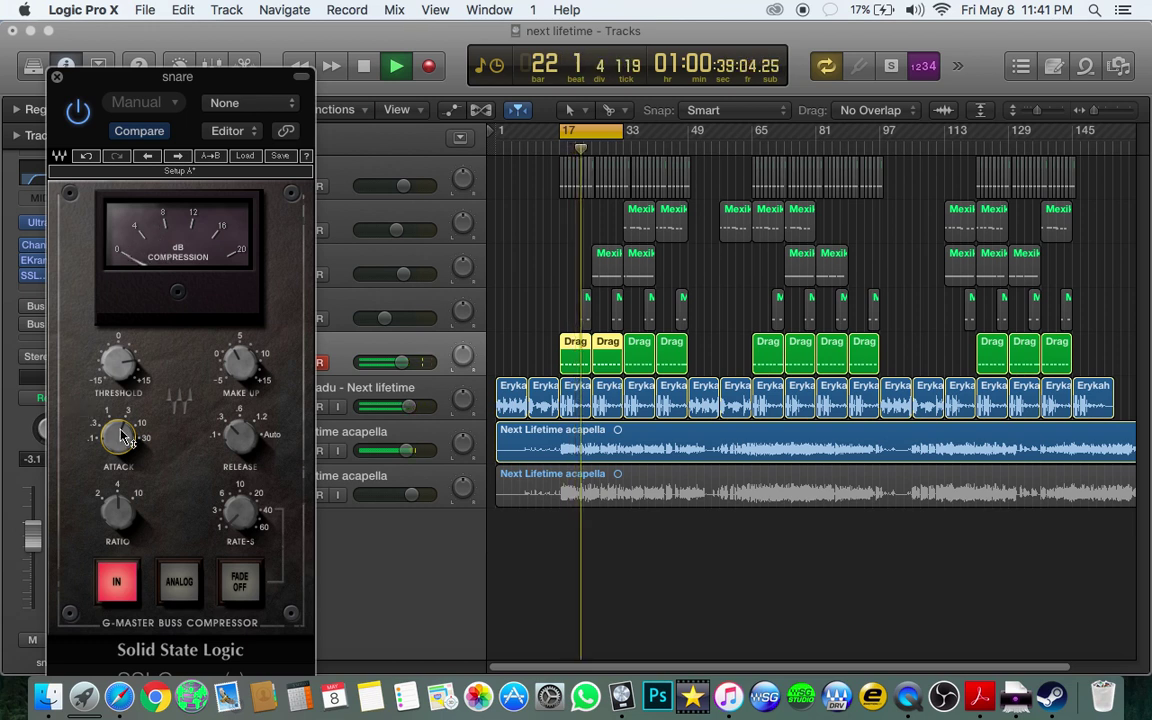
click(117, 512)
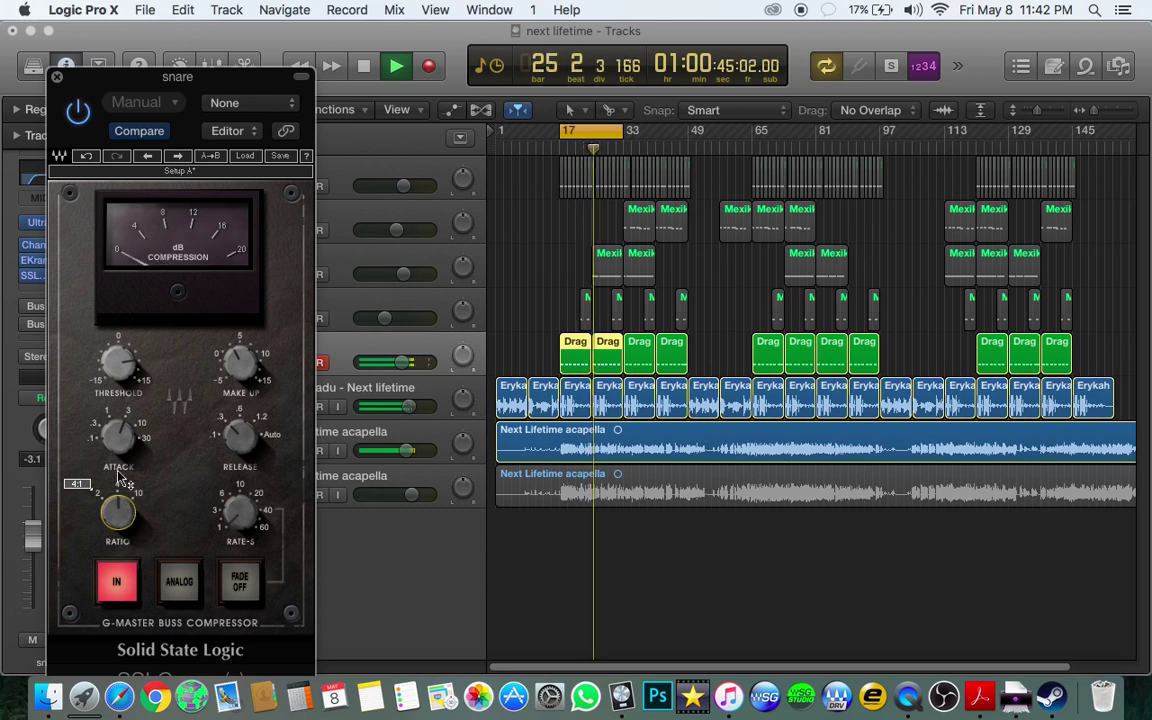
click(112, 380)
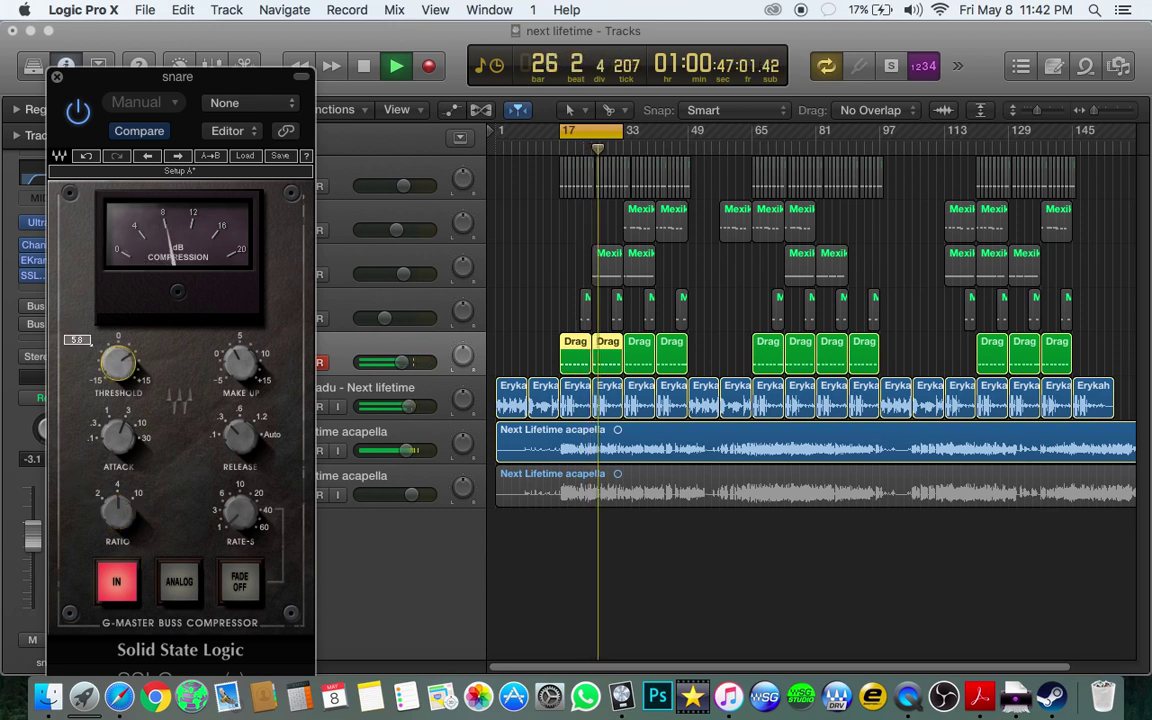
drag(112, 380, 112, 385)
click(240, 366)
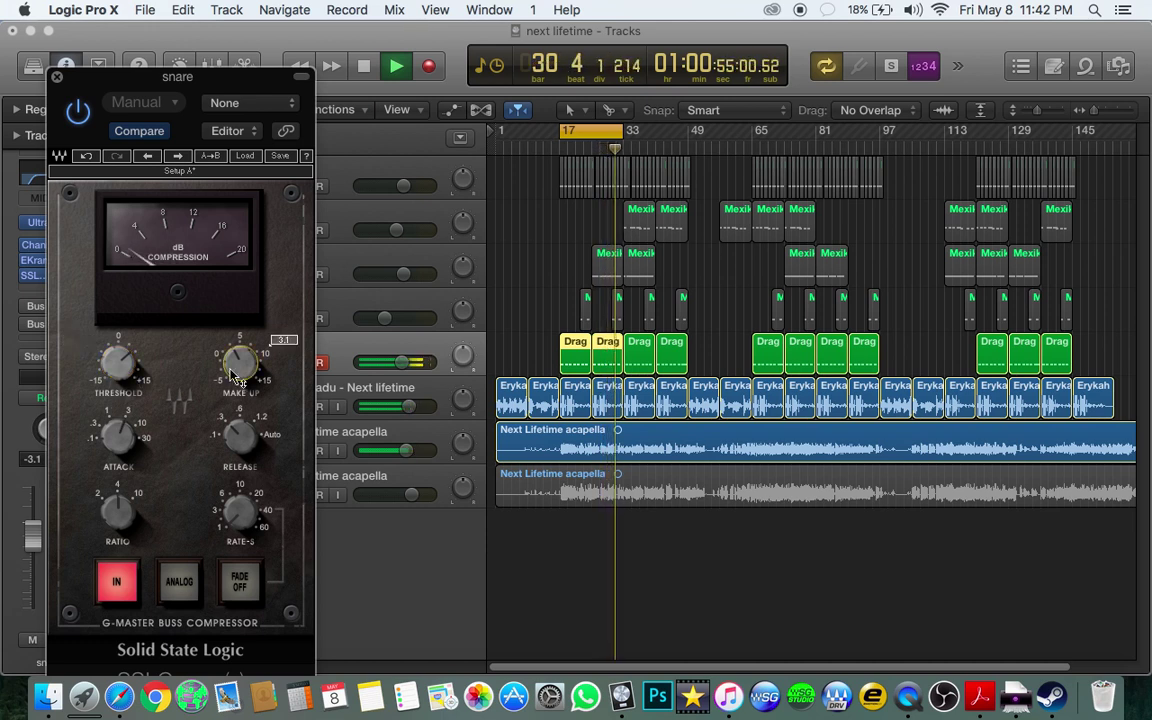
click(57, 77)
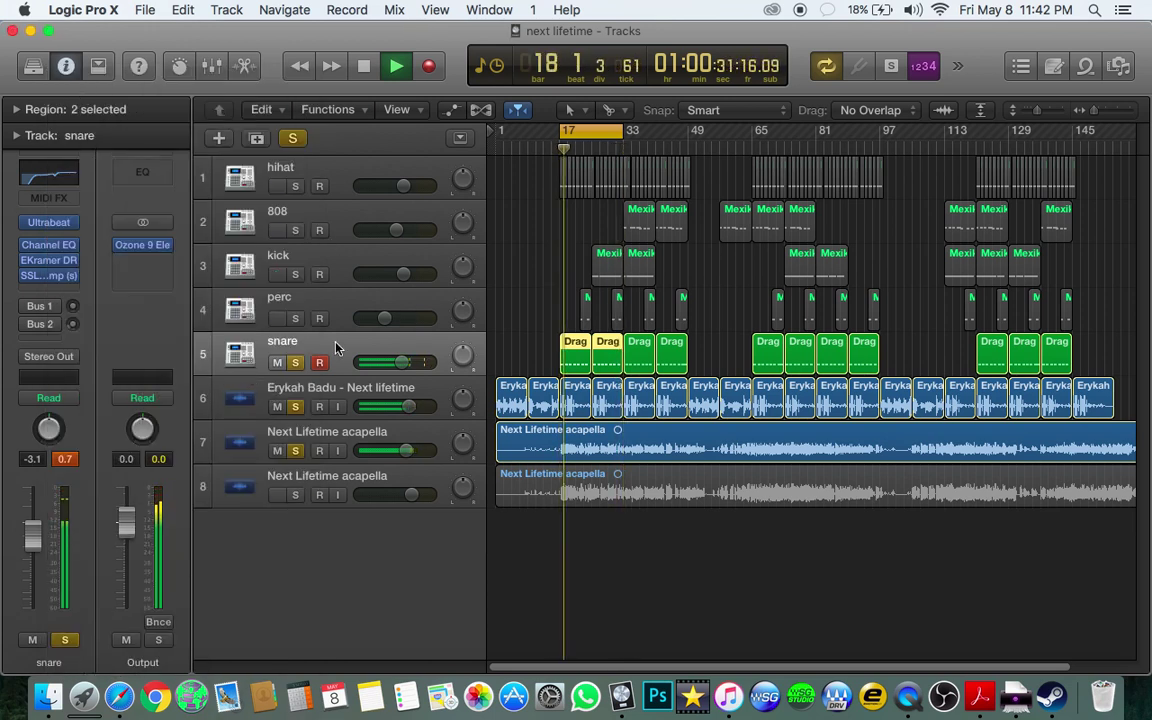
Compare the snare's EKramer DR input and output metering, resume playback, and lower the snare track's level to -4.0 dB
key(space)
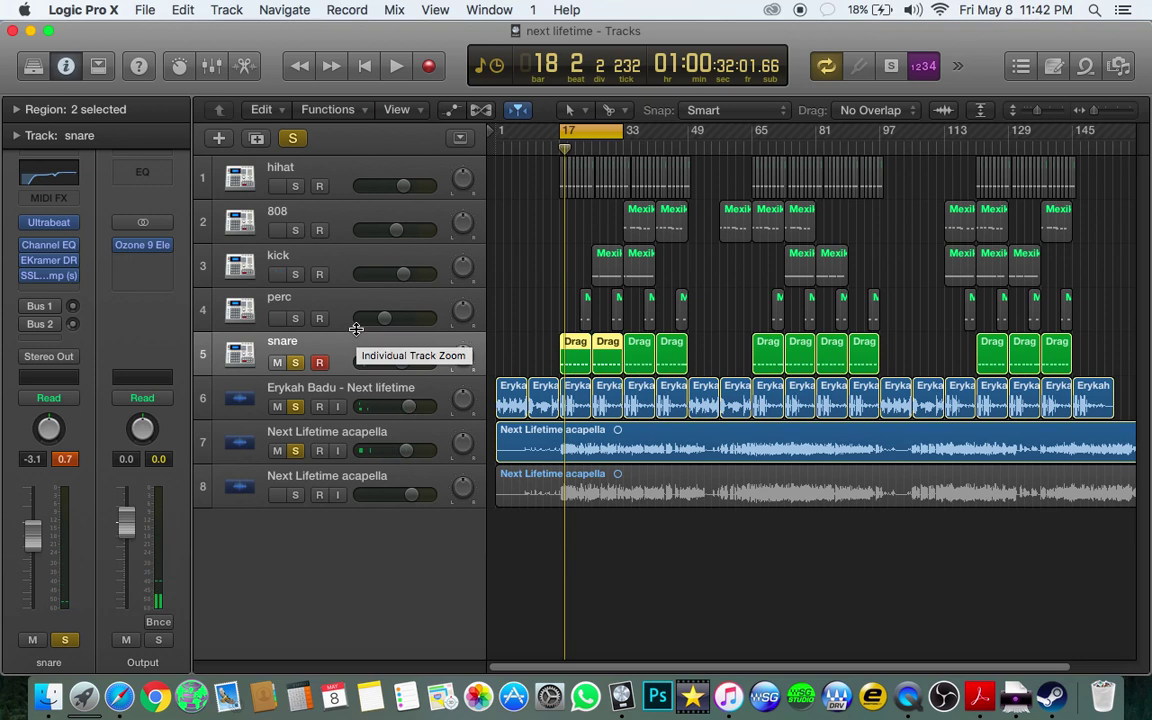
click(47, 262)
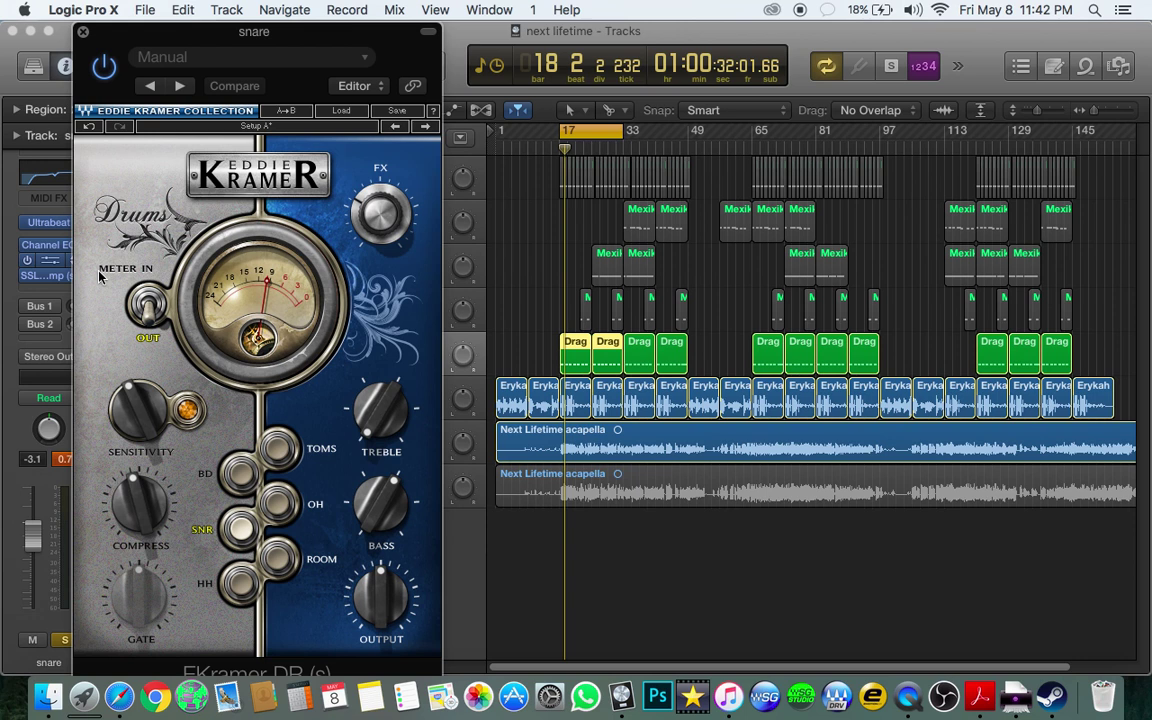
click(145, 296)
click(142, 298)
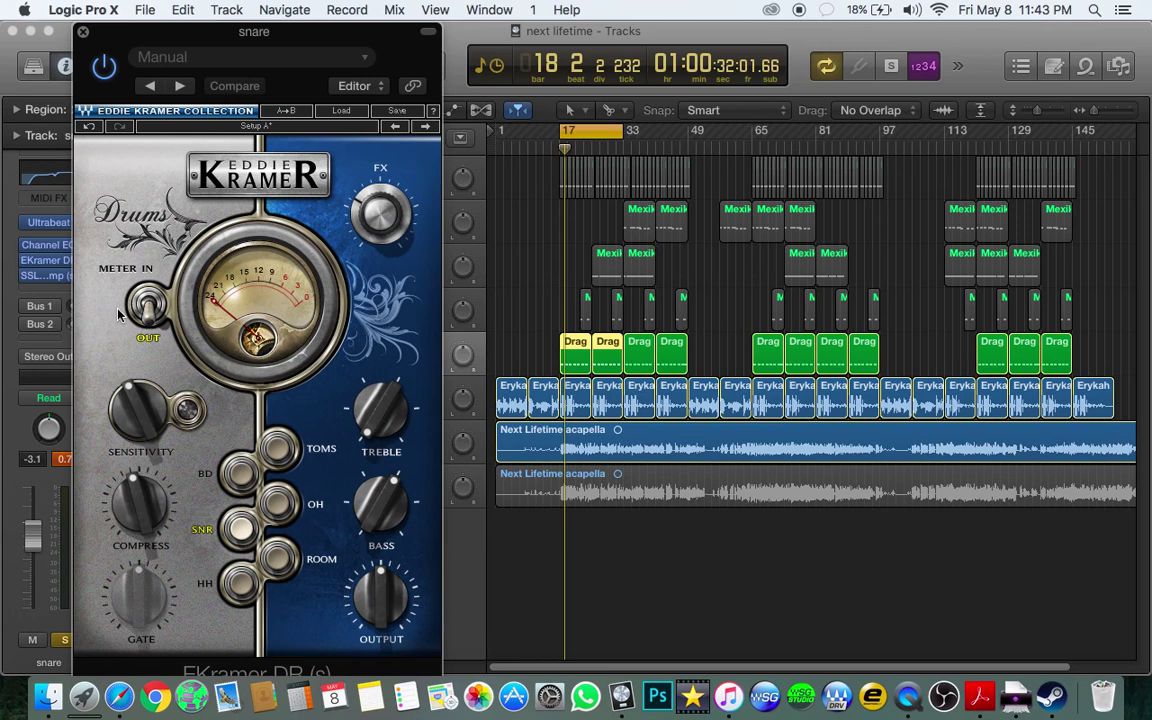
mouse_move(136, 394)
key(space)
click(83, 33)
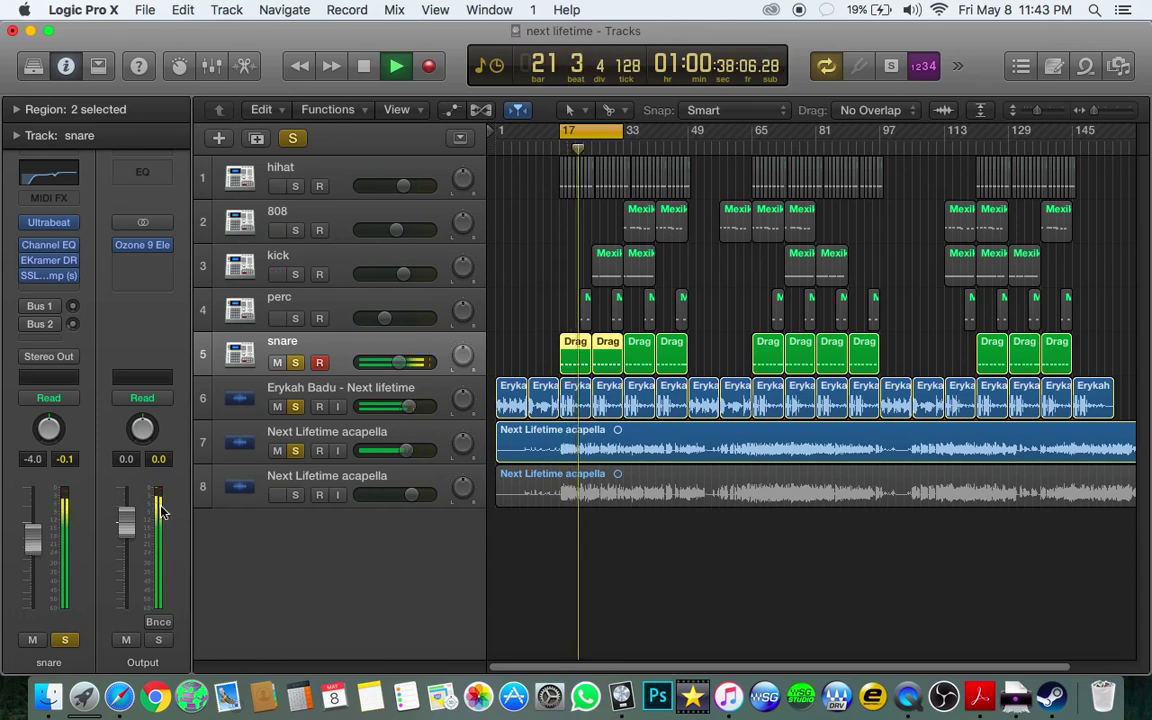
Solo the hihat alongside the snare, sample and acapella, and lower its volume to -5.5 dB
click(352, 299)
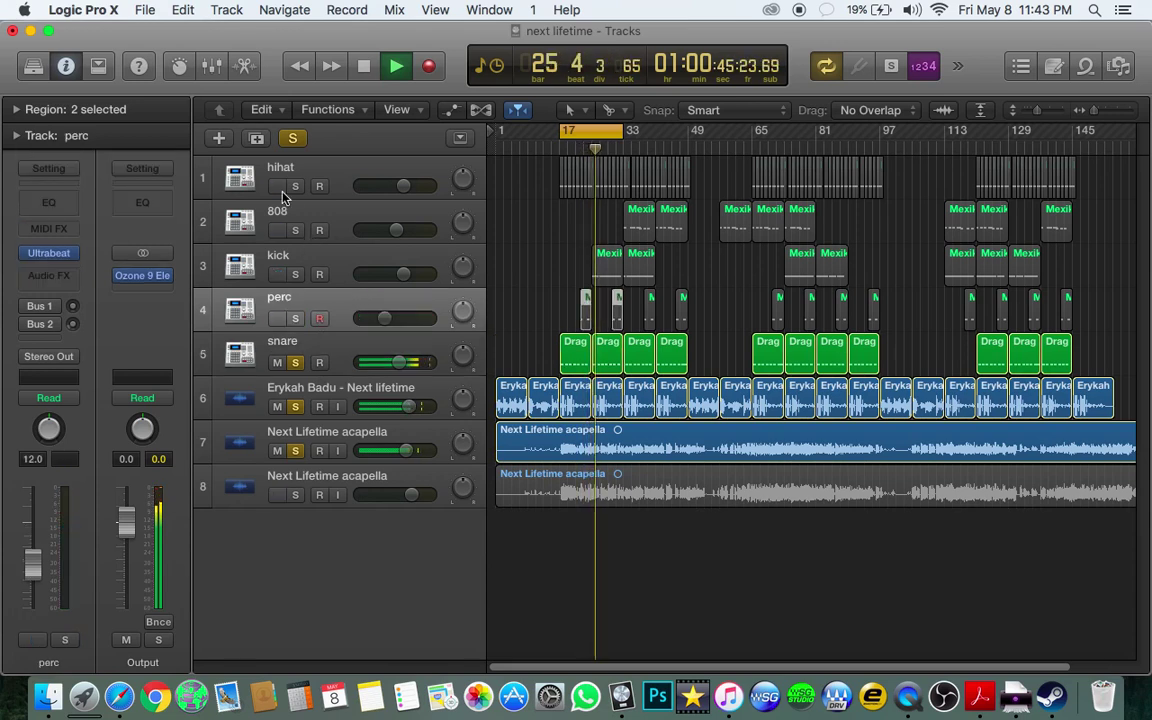
click(295, 186)
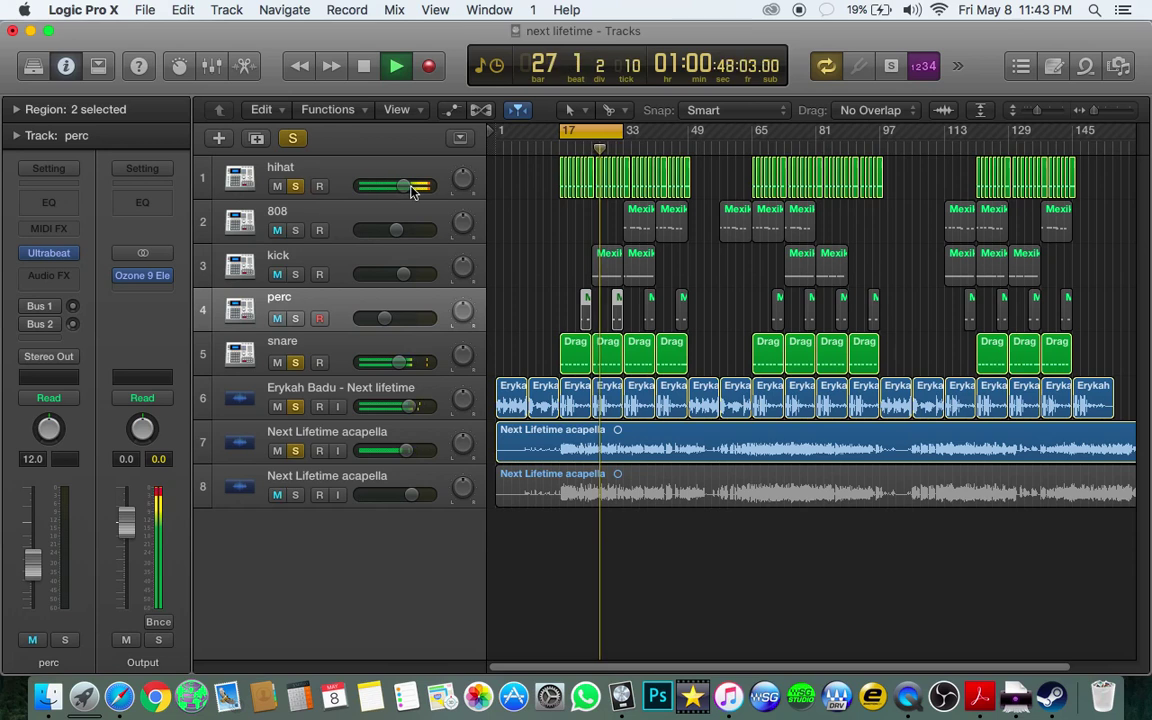
drag(403, 186, 394, 186)
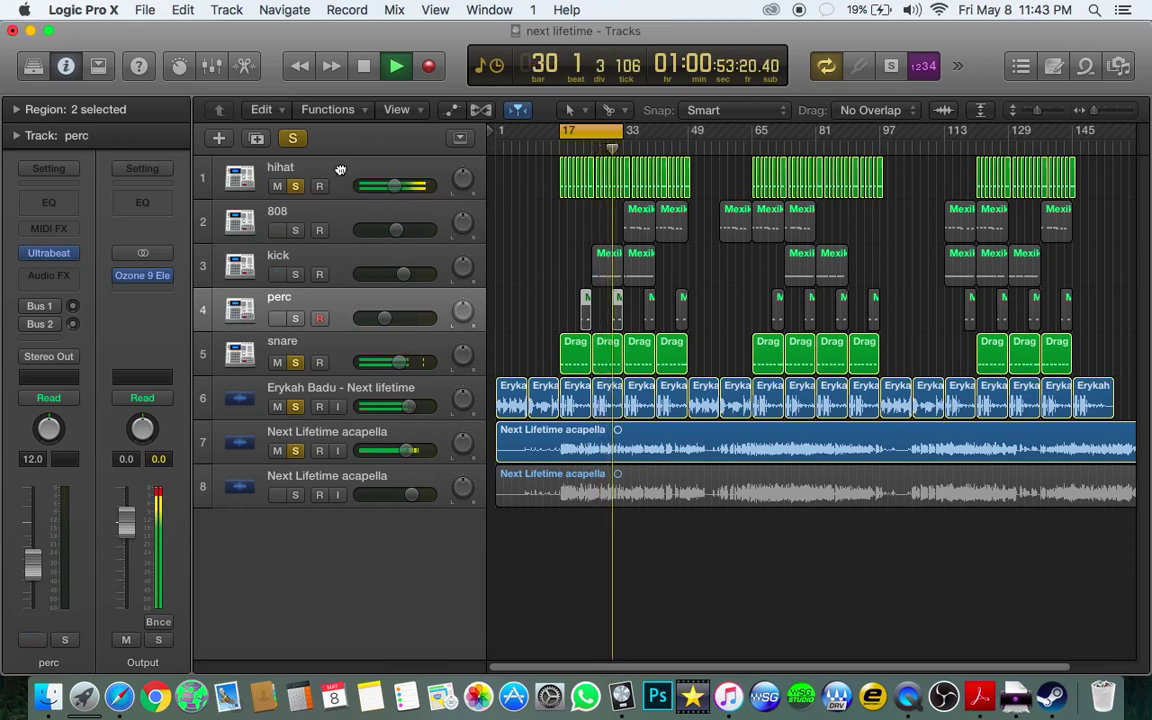
Add a Channel EQ to the hihat, turn on its analyzer, and set the high shelf to -6.0 dB at 6900 Hz
click(55, 206)
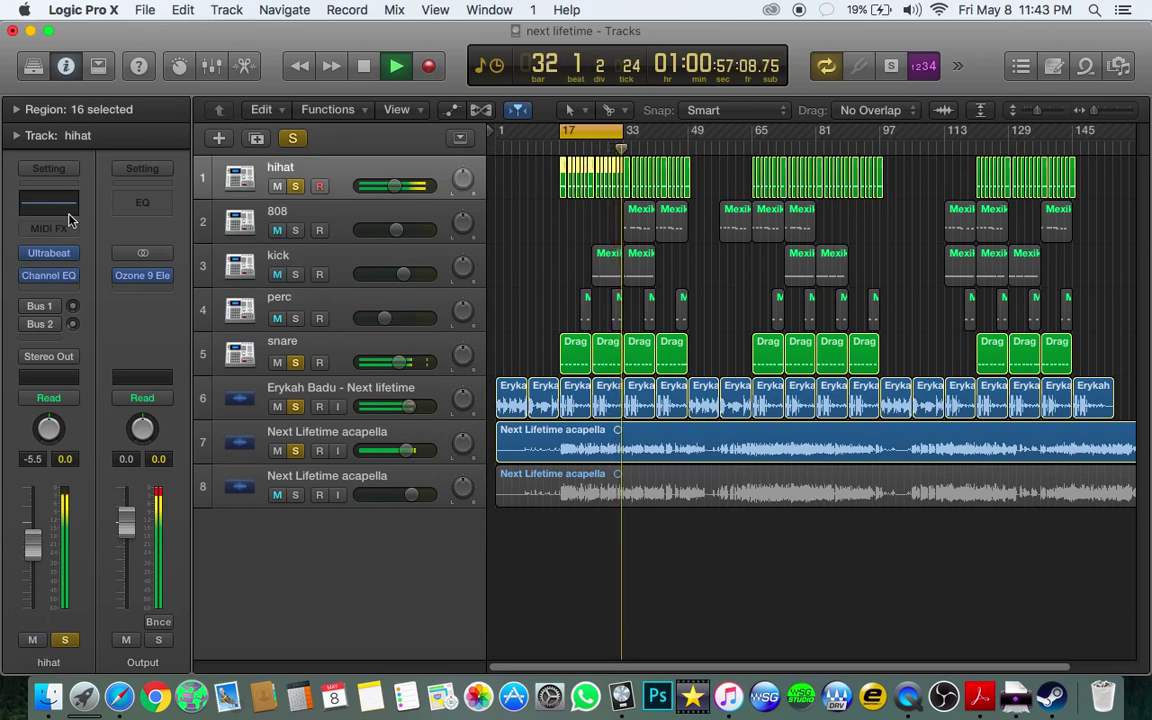
click(70, 220)
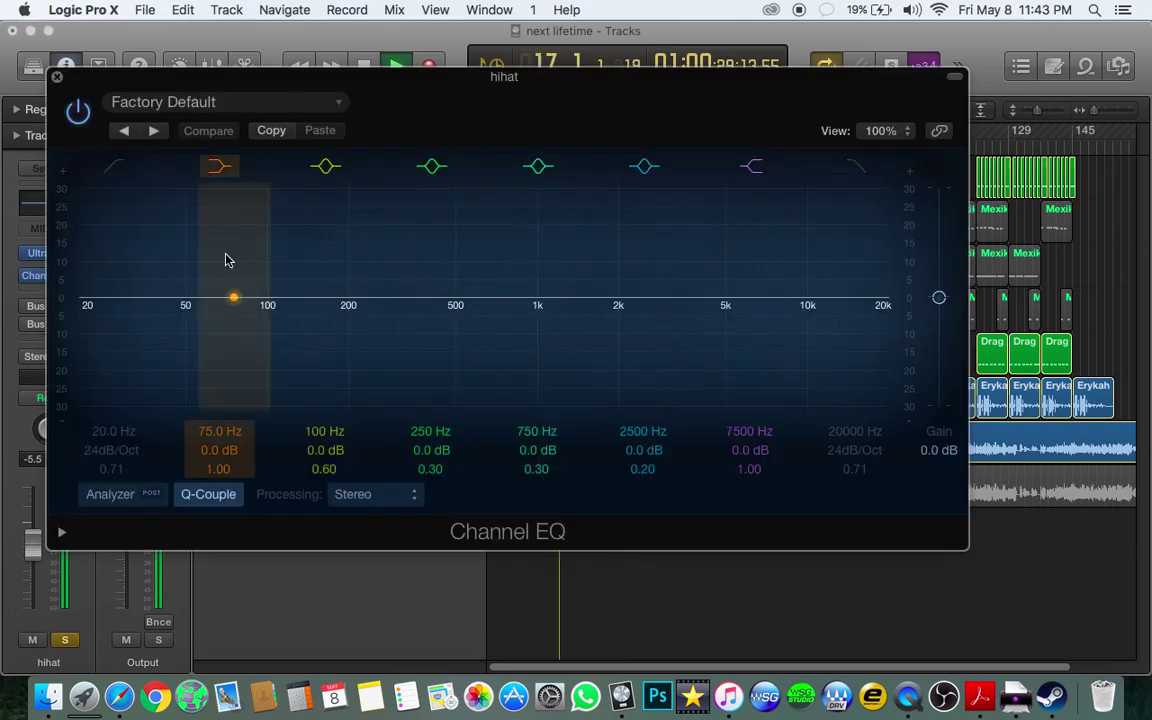
click(105, 496)
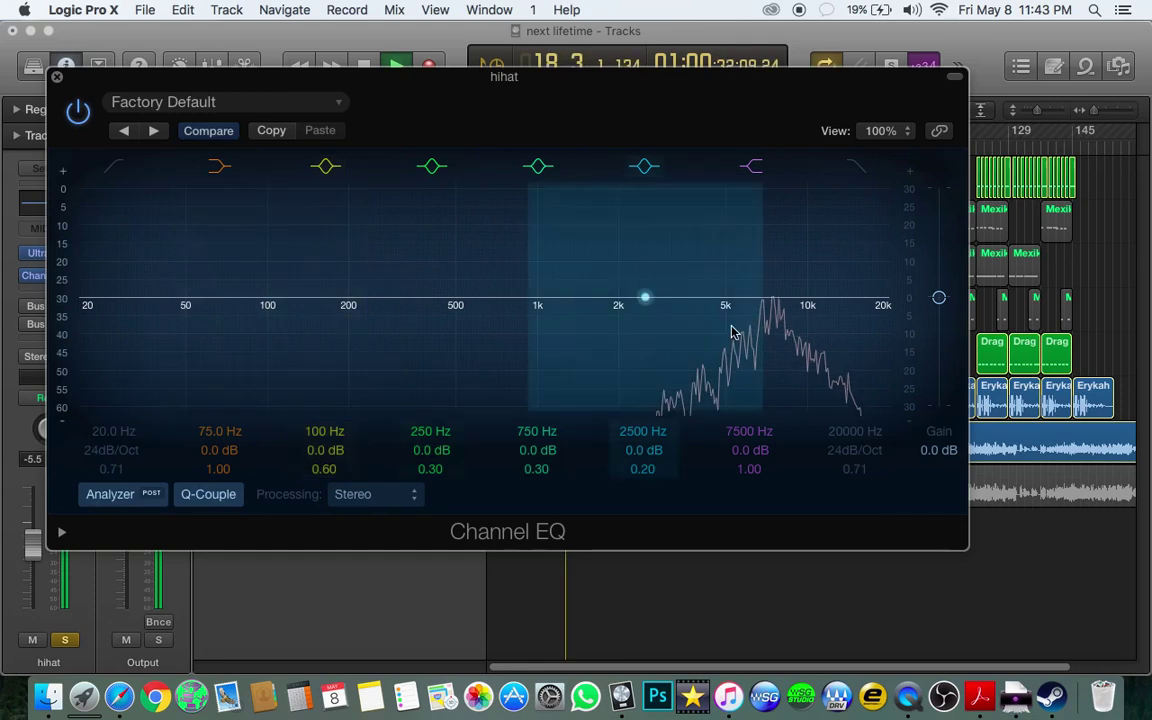
drag(735, 314, 728, 330)
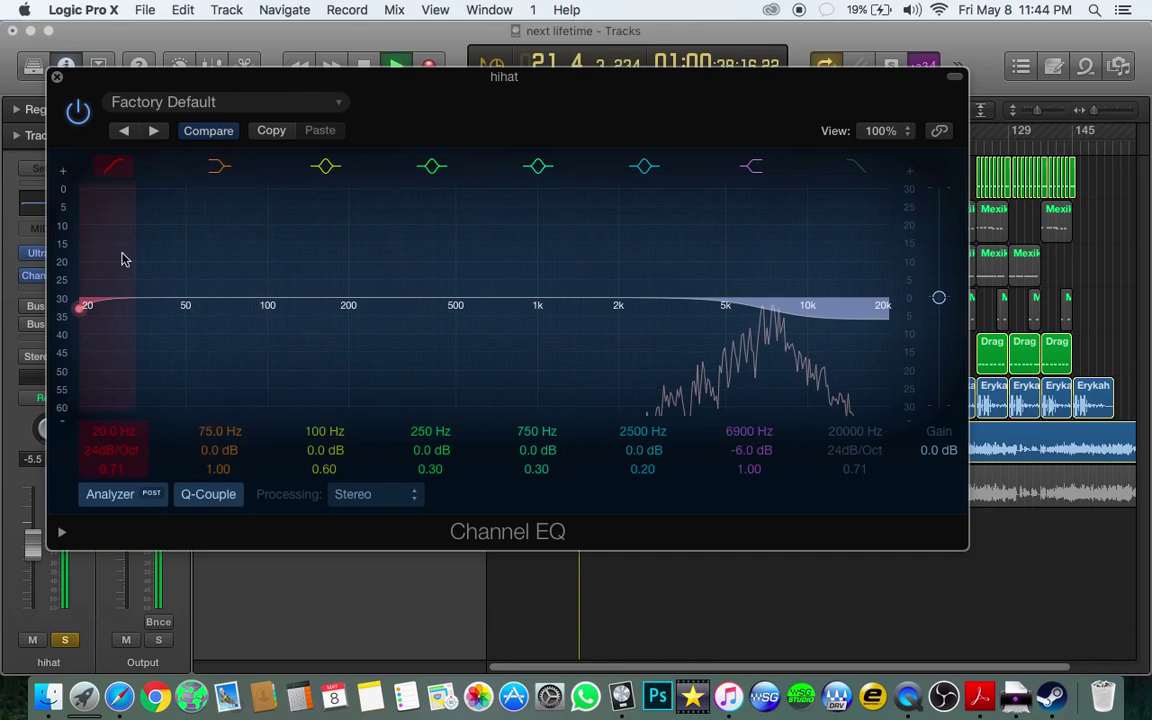
Set the hihat EQ's low cut to 5500 Hz at 48 dB/Oct and close the plug-in
drag(103, 363, 730, 322)
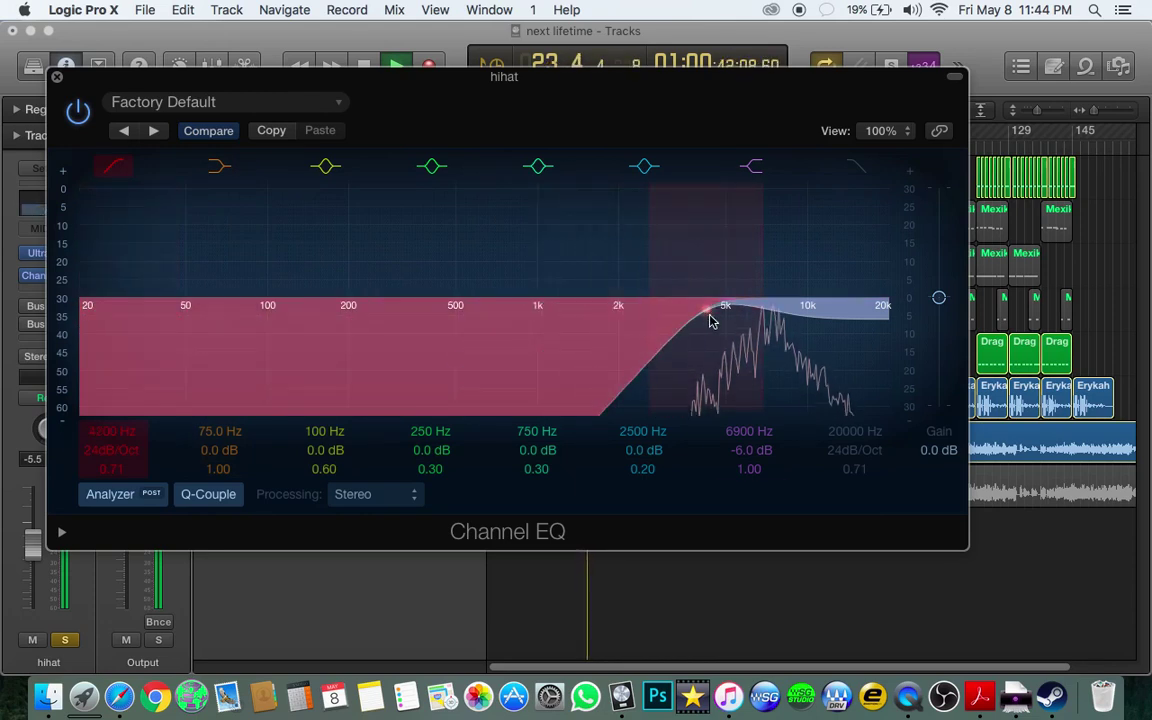
mouse_move(744, 337)
mouse_down()
mouse_move(714, 349)
mouse_move(745, 350)
mouse_up()
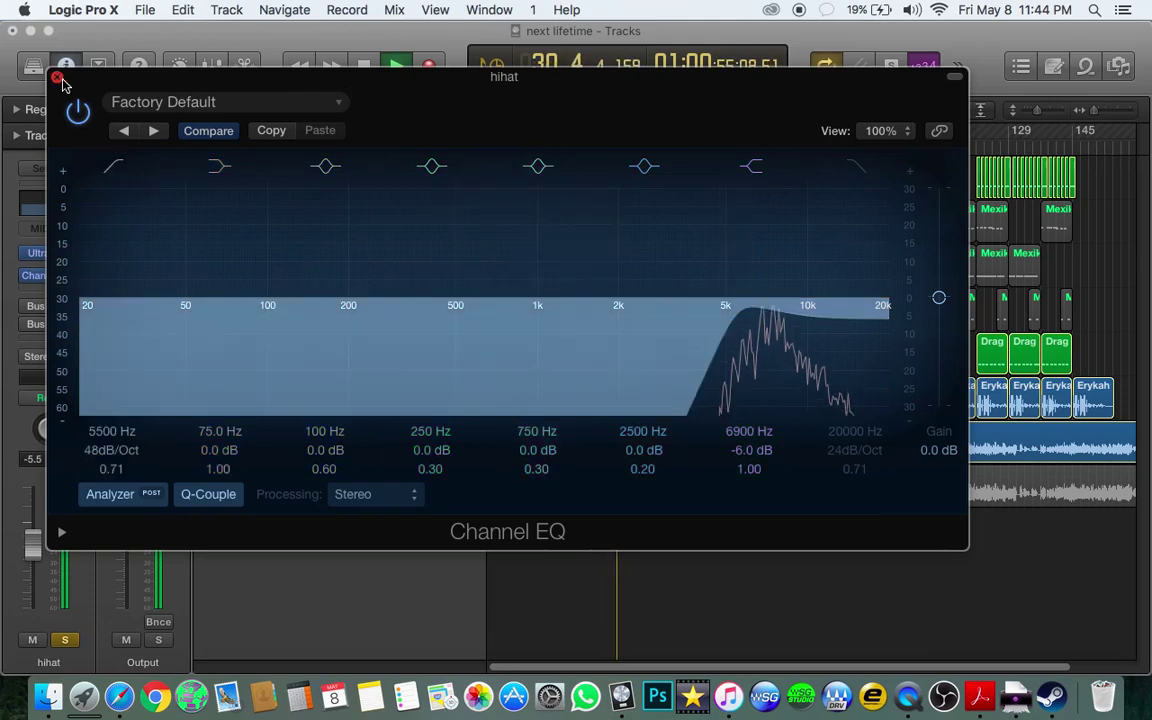
click(58, 78)
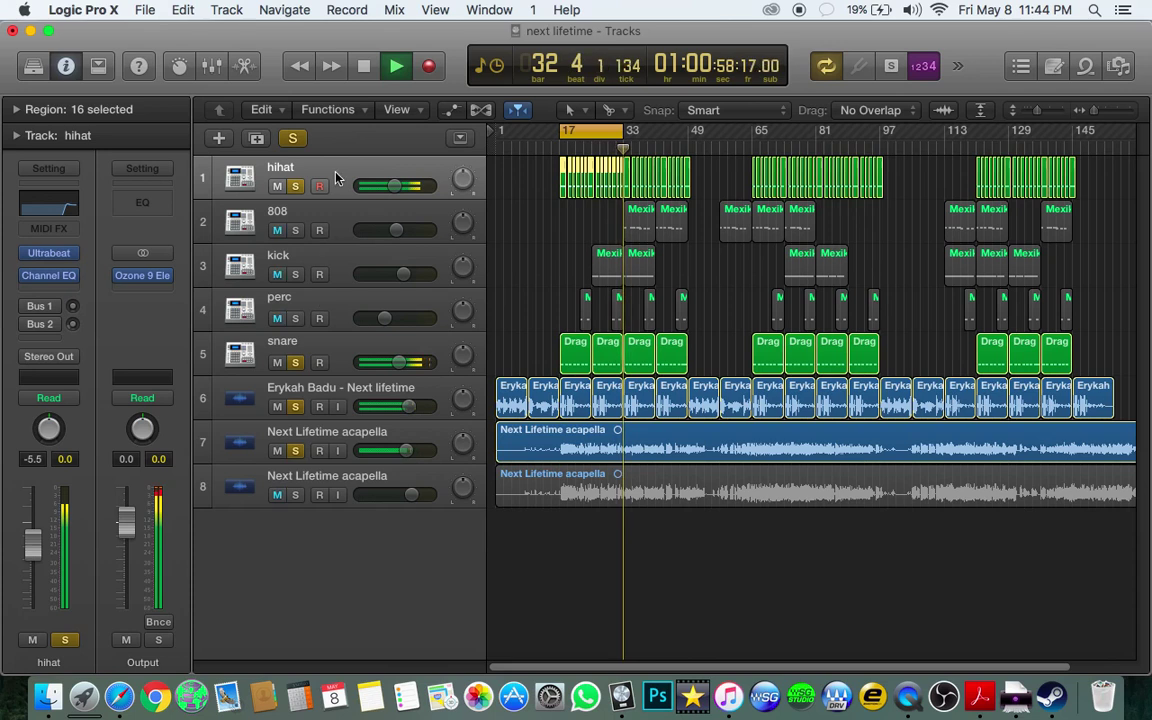
Insert the Waves MannyM Tone Shaper (s) after the Channel EQ on the hihat track and dismiss the overload alert
click(44, 289)
mouse_move(99, 518)
mouse_move(240, 575)
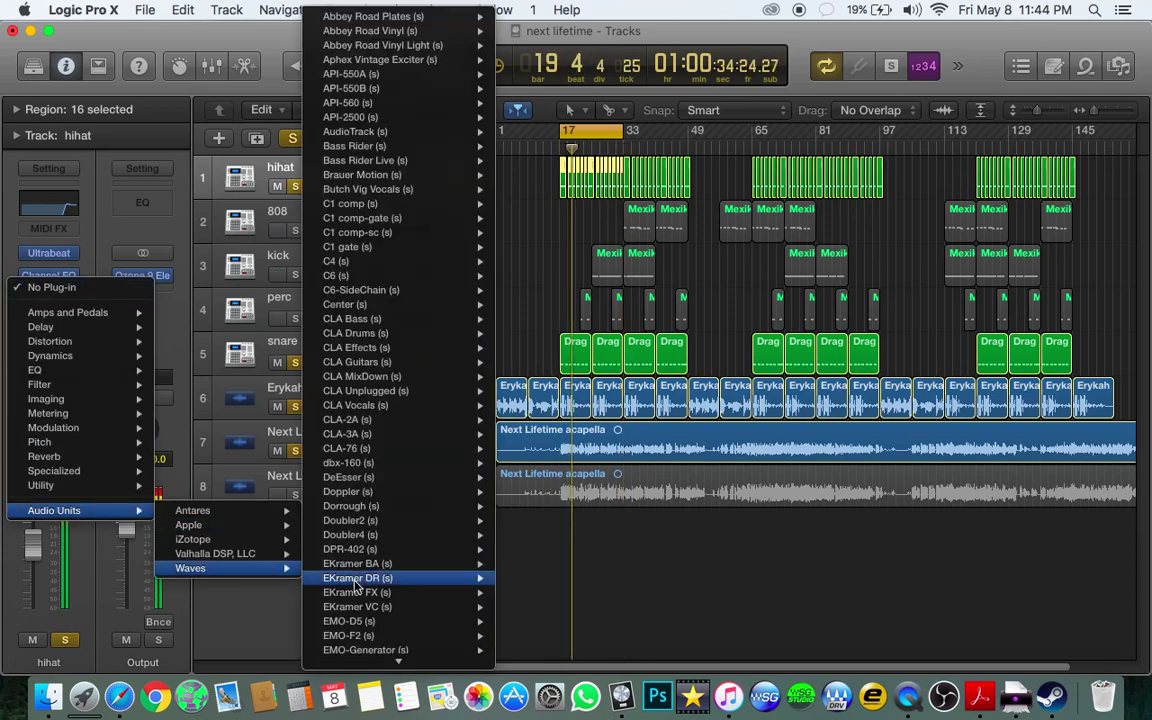
mouse_move(380, 663)
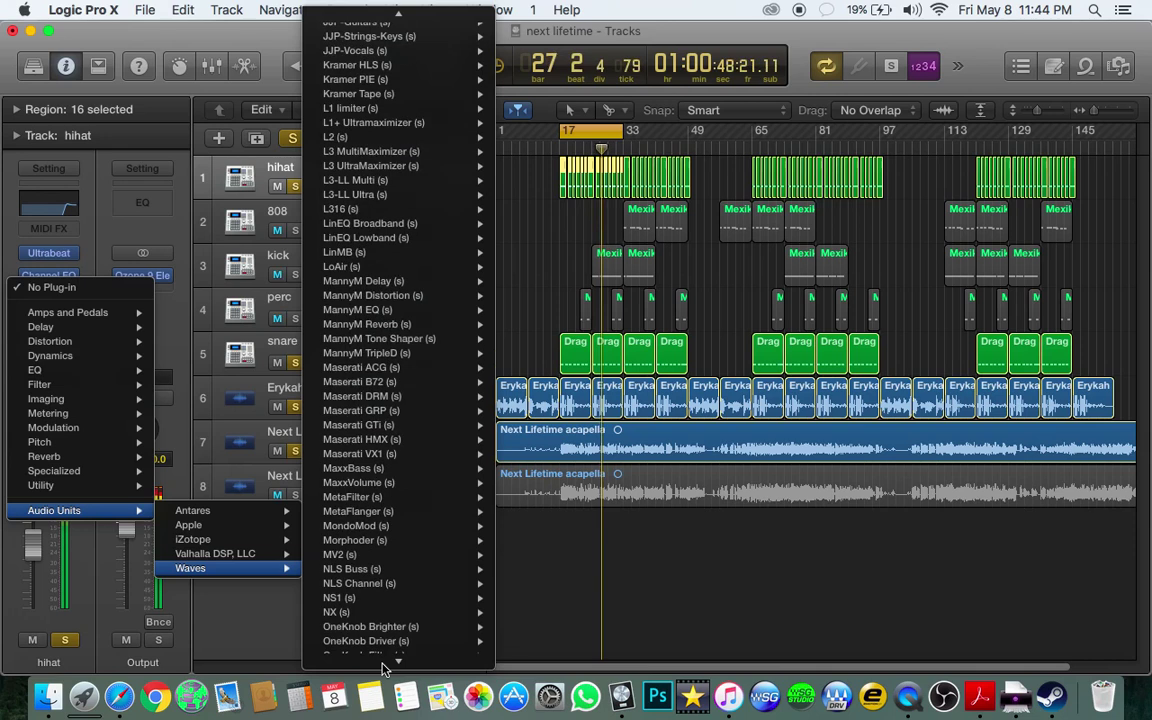
mouse_move(378, 630)
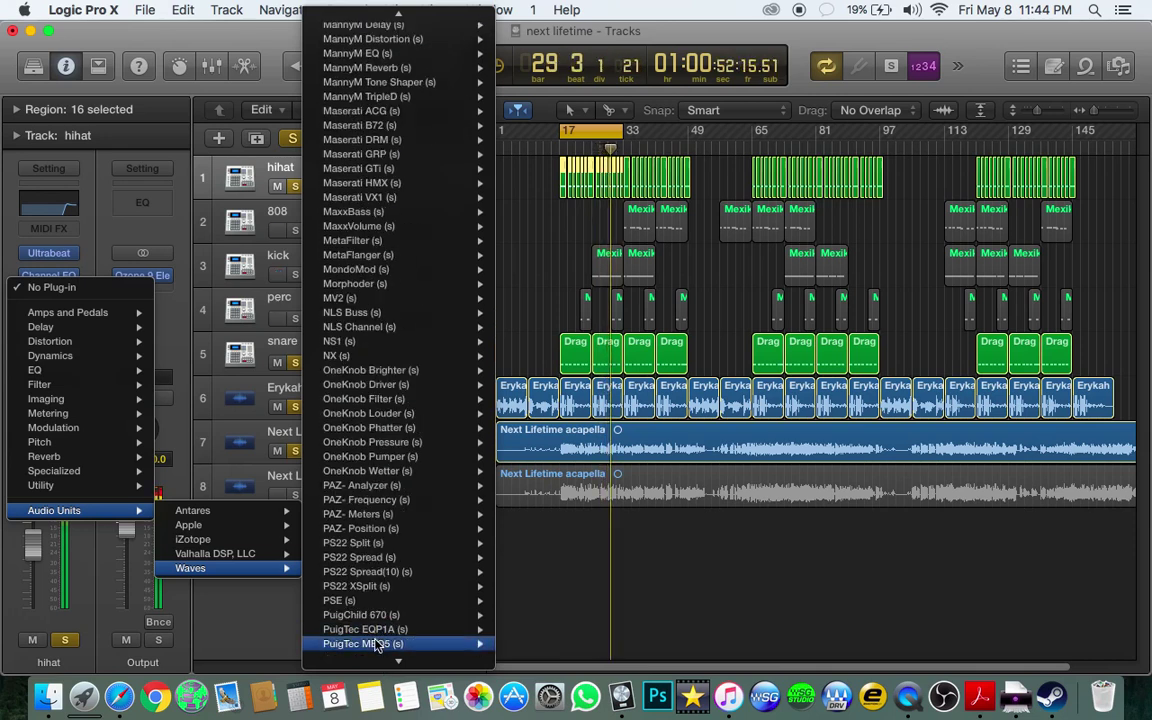
click(335, 84)
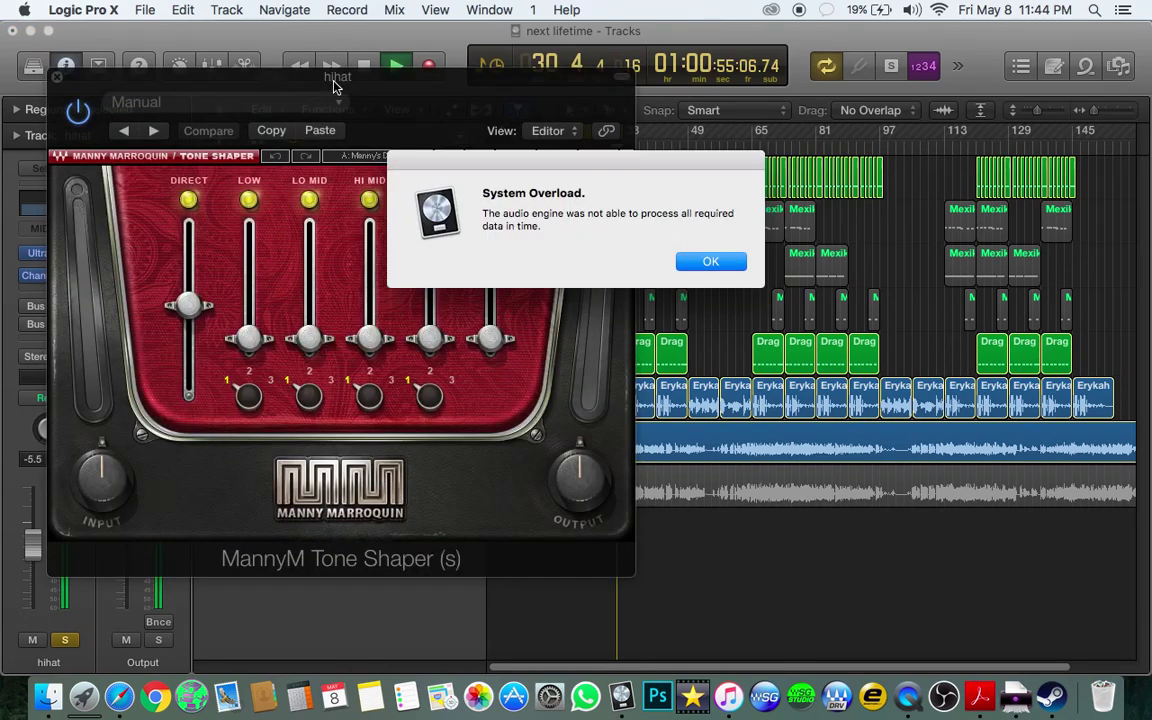
key(Return)
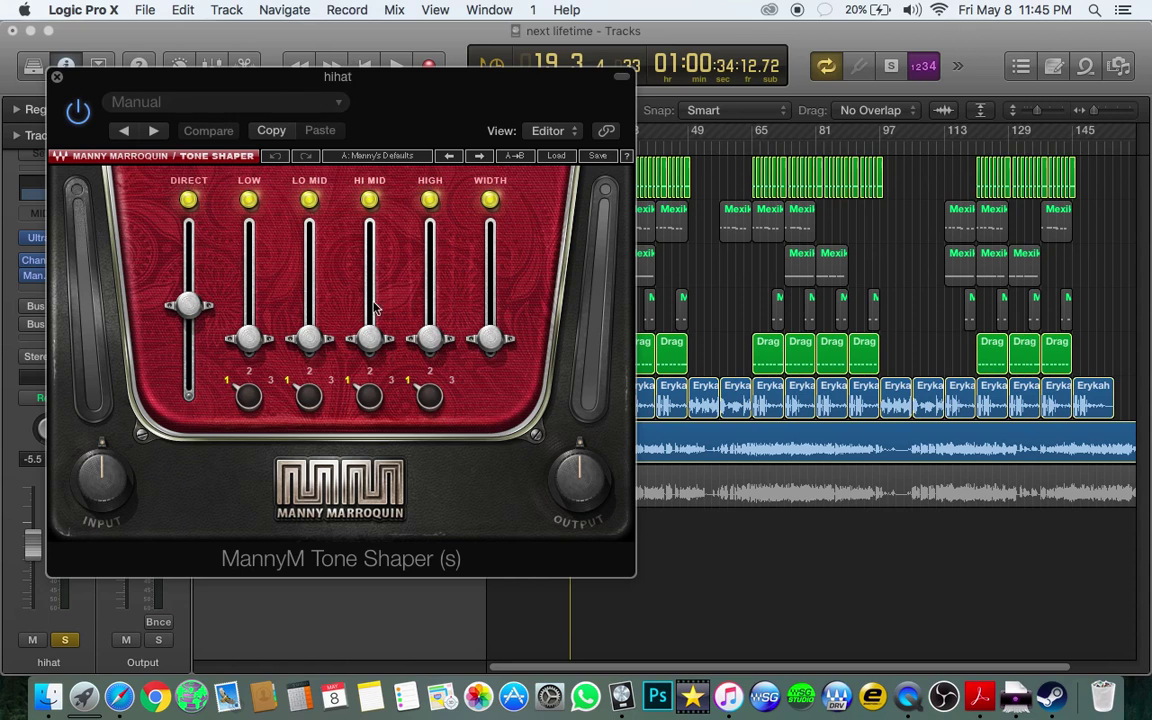
Switch off the Low, Lo Mid and High bands in the hihat's Tone Shaper
click(249, 200)
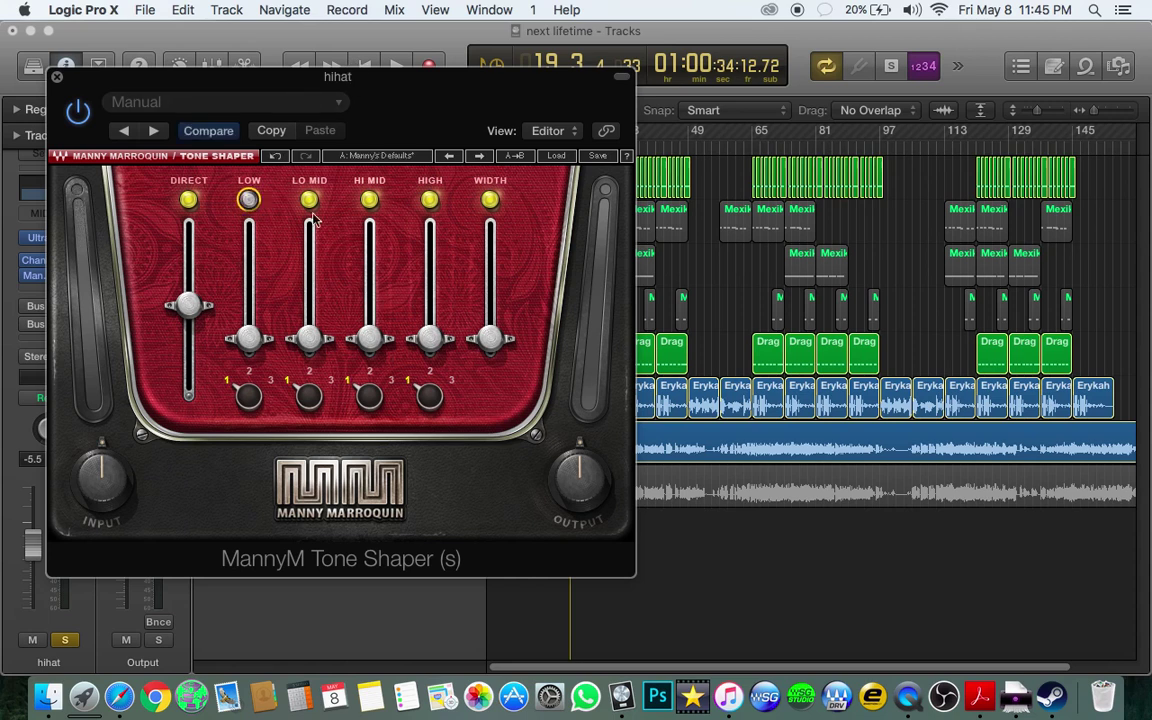
click(311, 202)
click(430, 200)
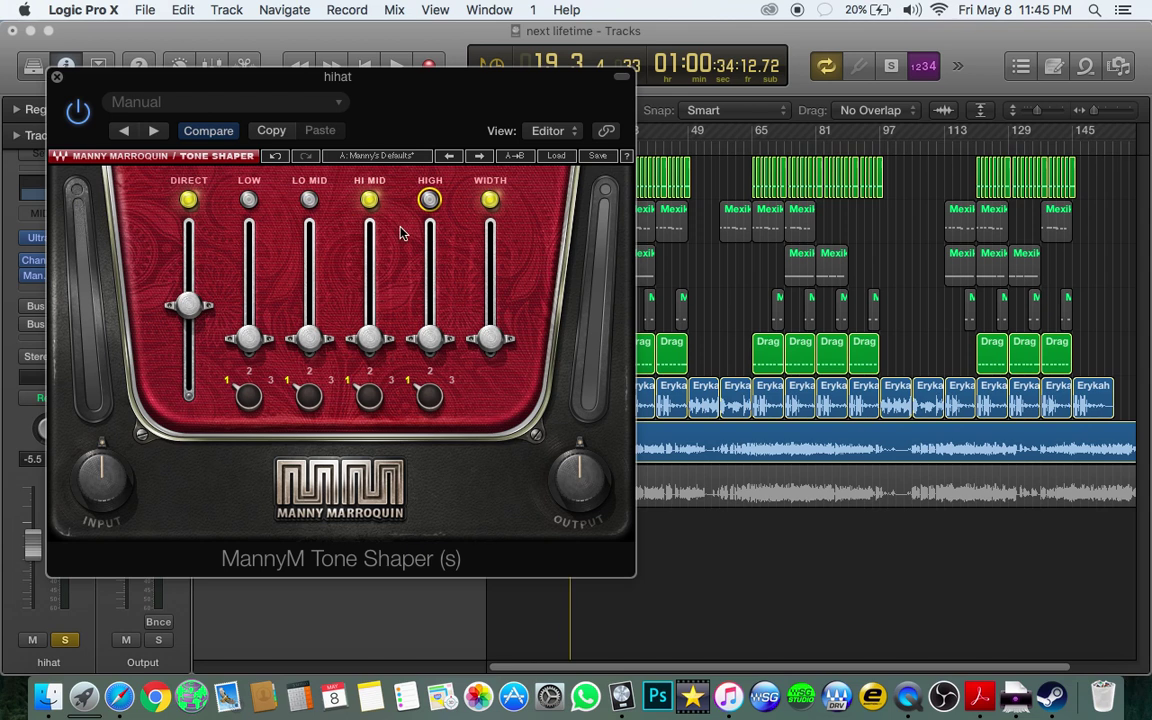
During playback, raise the Tone Shaper's Hi Mid band, trying its mode 3 before returning to mode 1
key(space)
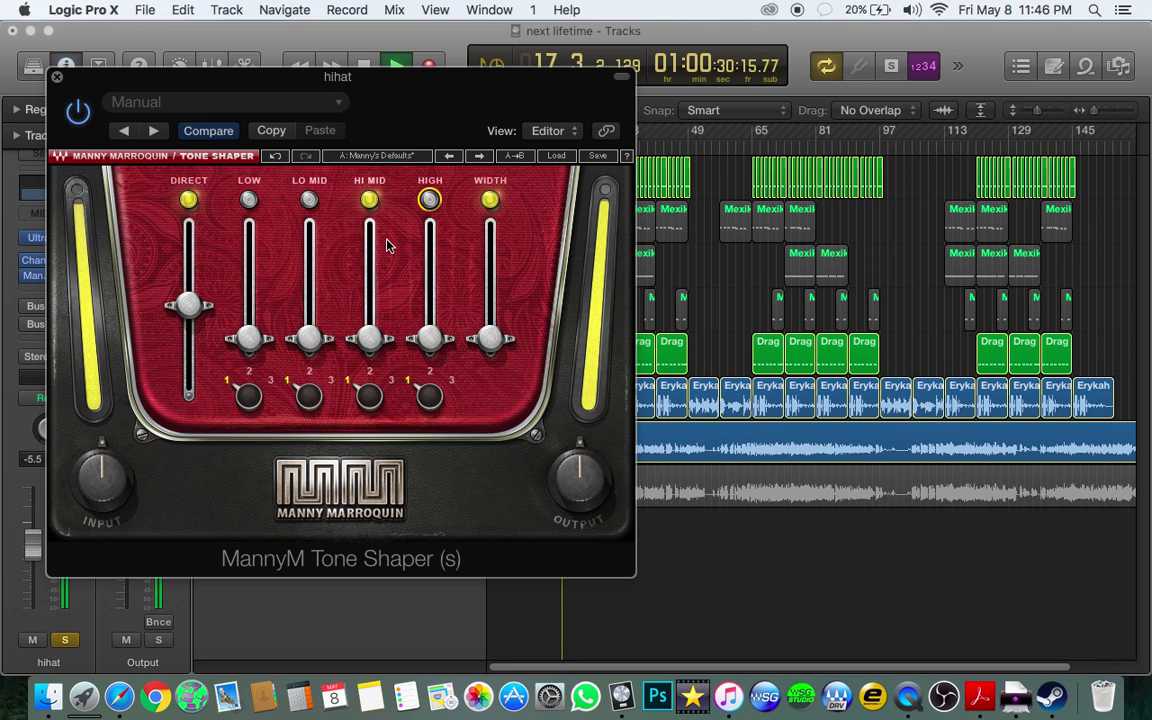
drag(388, 244, 381, 220)
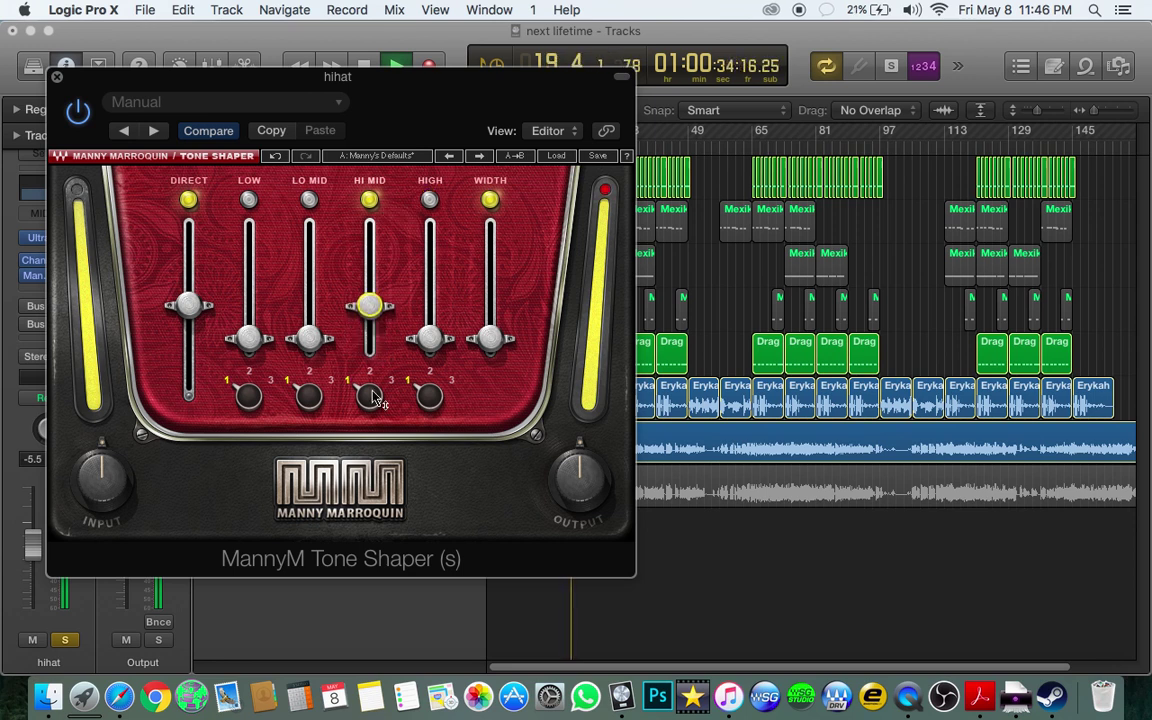
drag(376, 397, 376, 372)
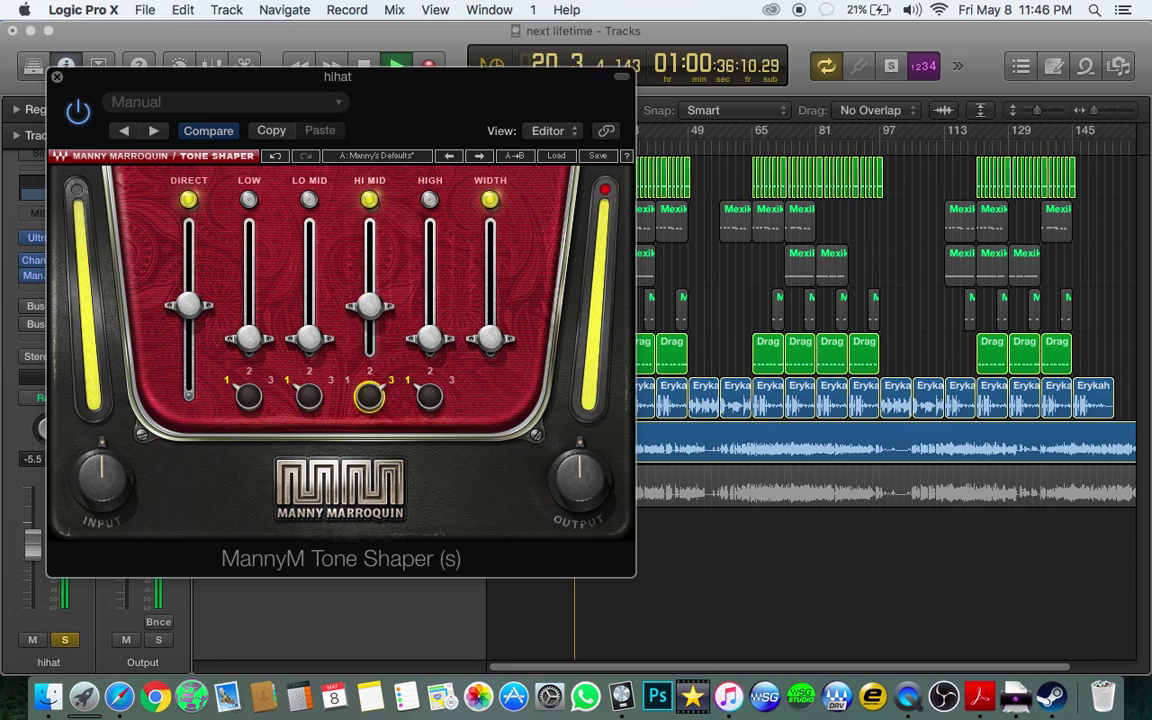
drag(376, 372, 376, 397)
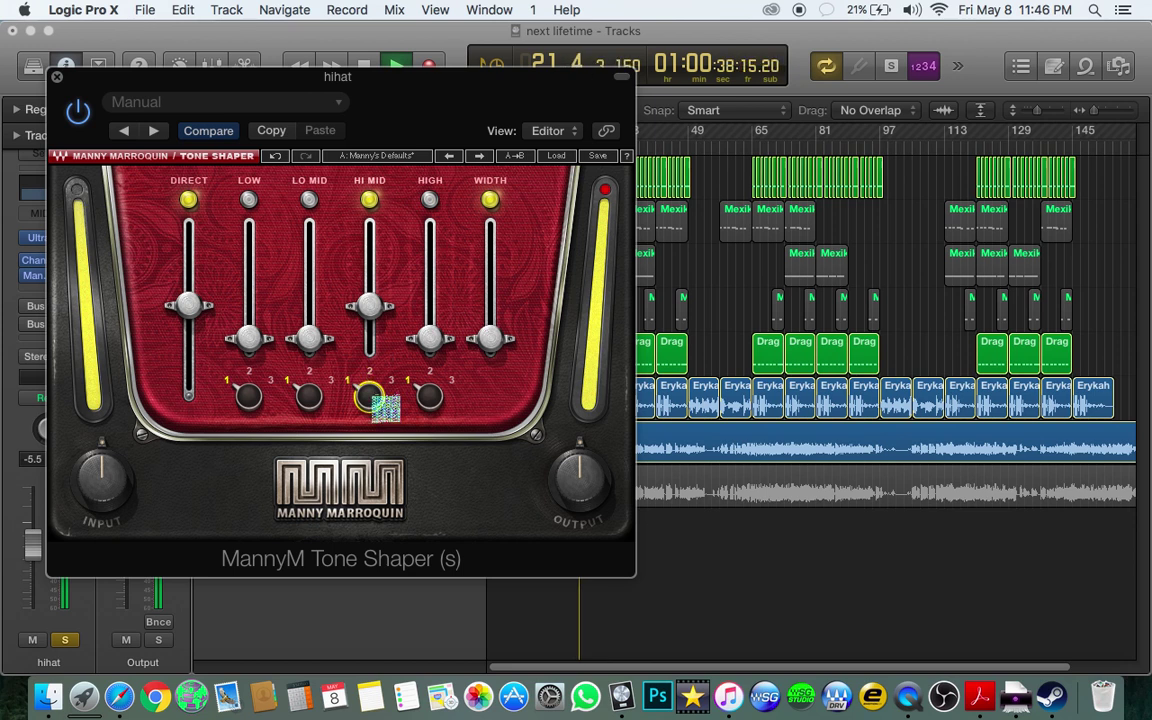
drag(369, 305, 369, 300)
Re-enable the Tone Shaper's High band and raise it slightly, lower Direct, and set Width to 100
drag(425, 337, 442, 221)
drag(430, 337, 430, 322)
drag(188, 305, 188, 343)
drag(490, 340, 490, 235)
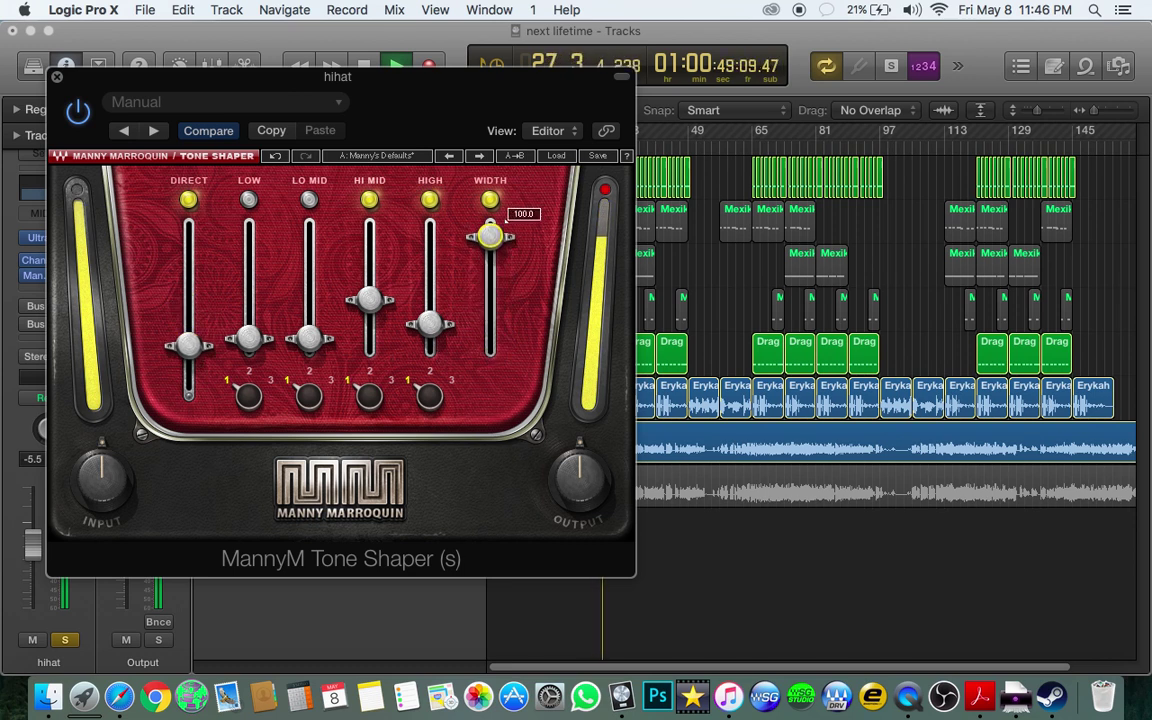
Bring the Tone Shaper's Direct level back up, set Hi Mid to 42.3 and High to 18.3, and close the plug-in
drag(182, 356, 182, 326)
click(373, 302)
click(430, 323)
drag(430, 323, 430, 320)
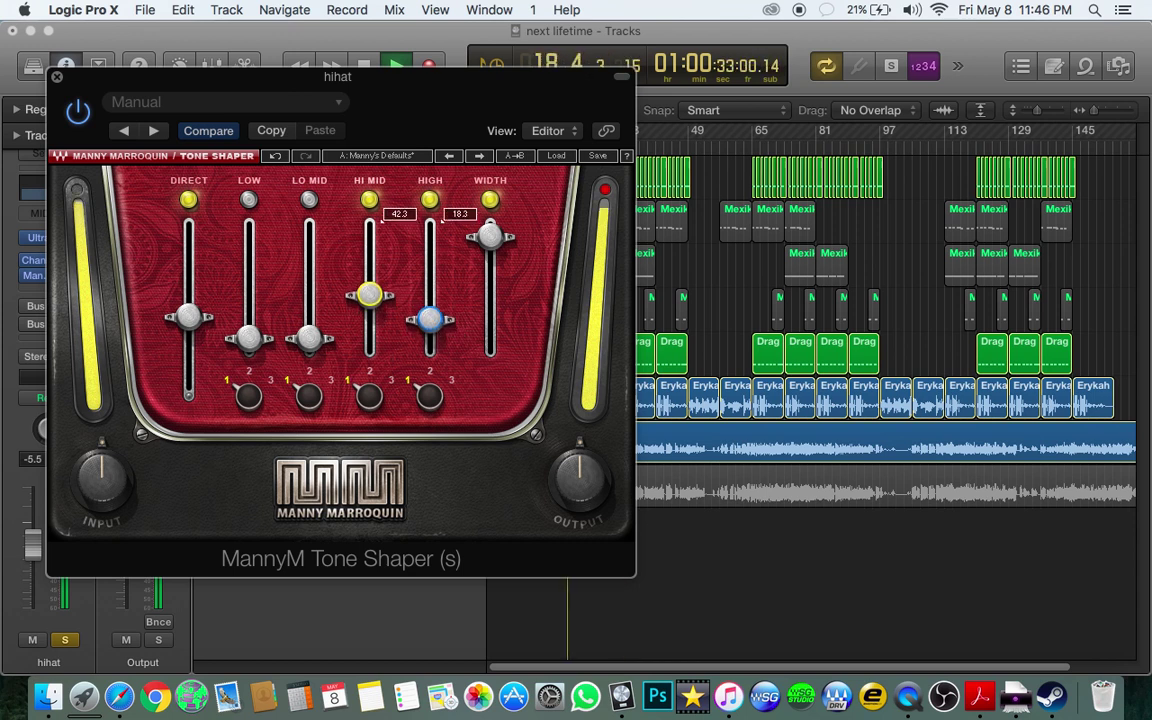
click(57, 79)
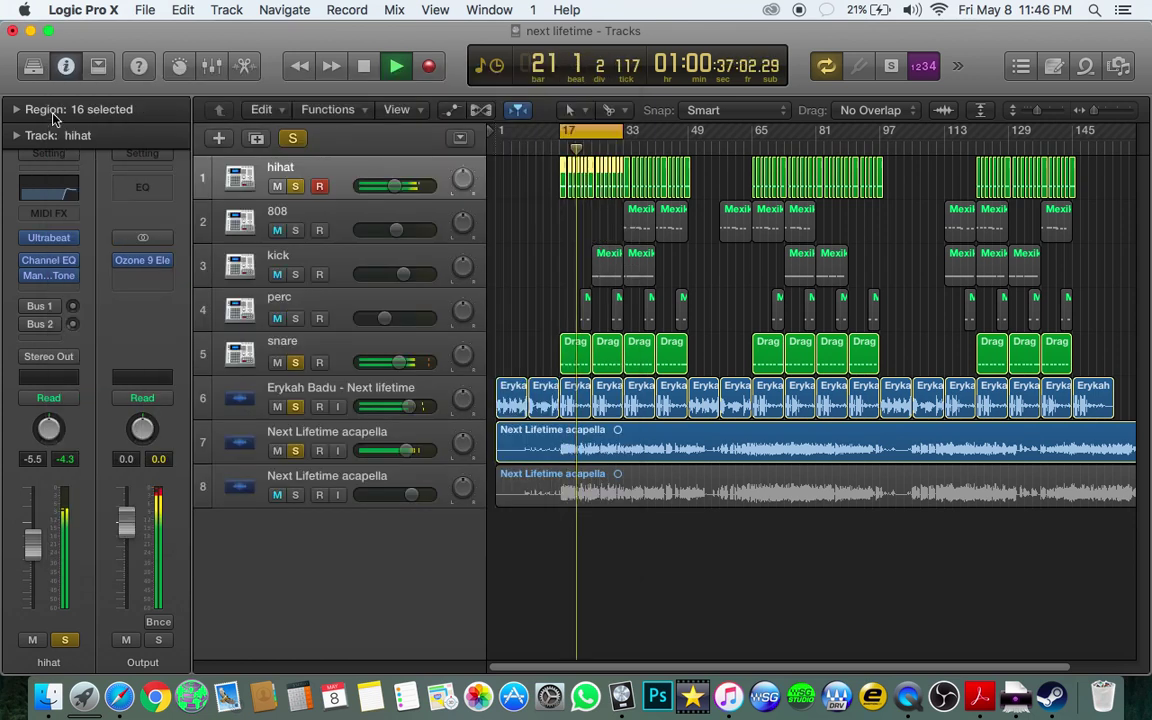
Insert the Flanger modulation effect after the Tone Shaper on the hihat track
click(35, 290)
mouse_move(130, 511)
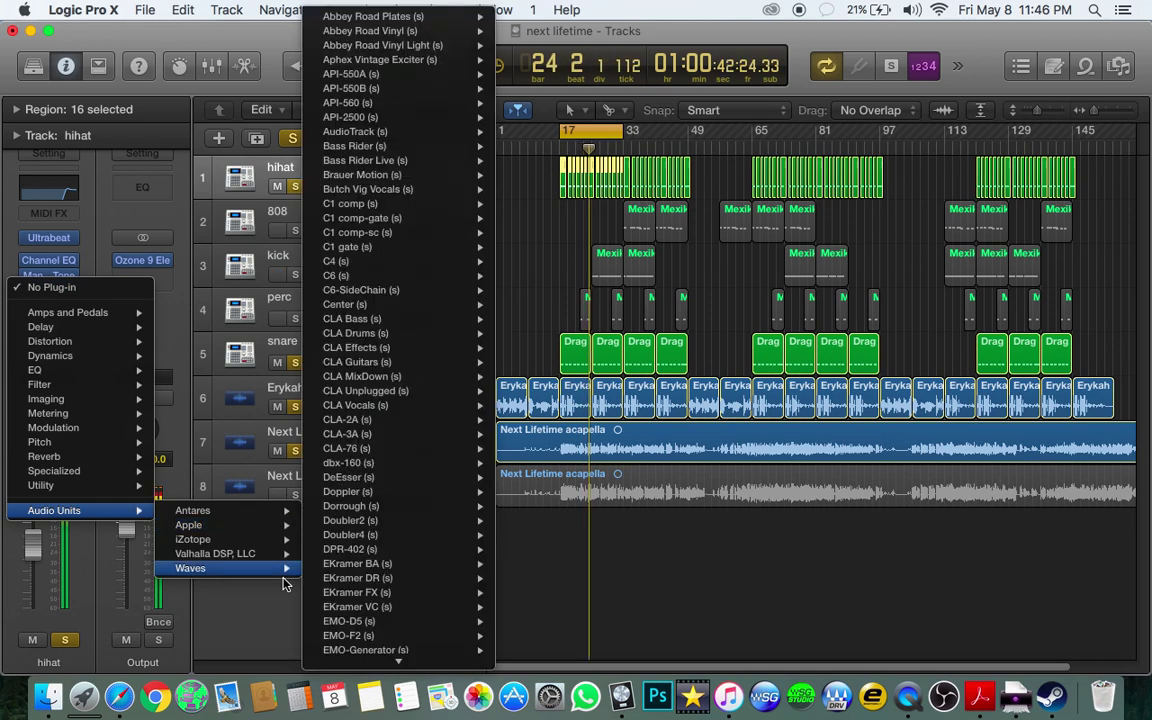
mouse_move(108, 428)
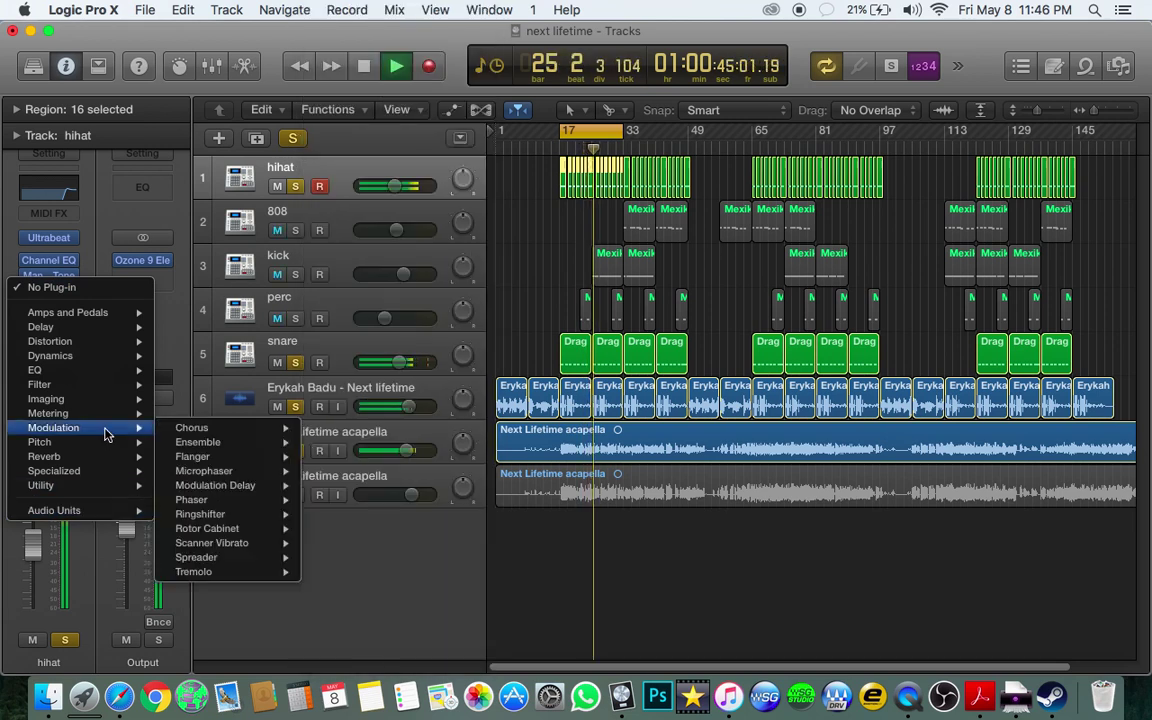
key(Escape)
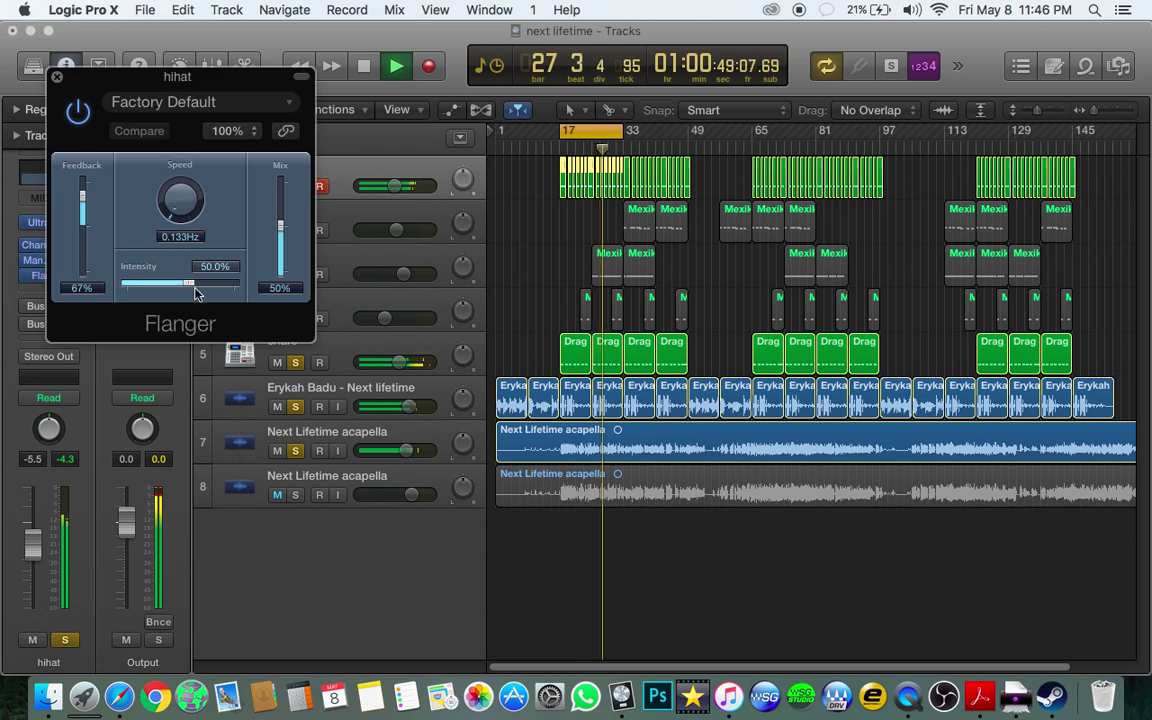
Set the hihat's Flanger to 85% Feedback, 0.366 Hz Speed, 43% Intensity and 20% Mix, and stop playback
click(84, 194)
drag(85, 194, 93, 184)
drag(182, 201, 190, 196)
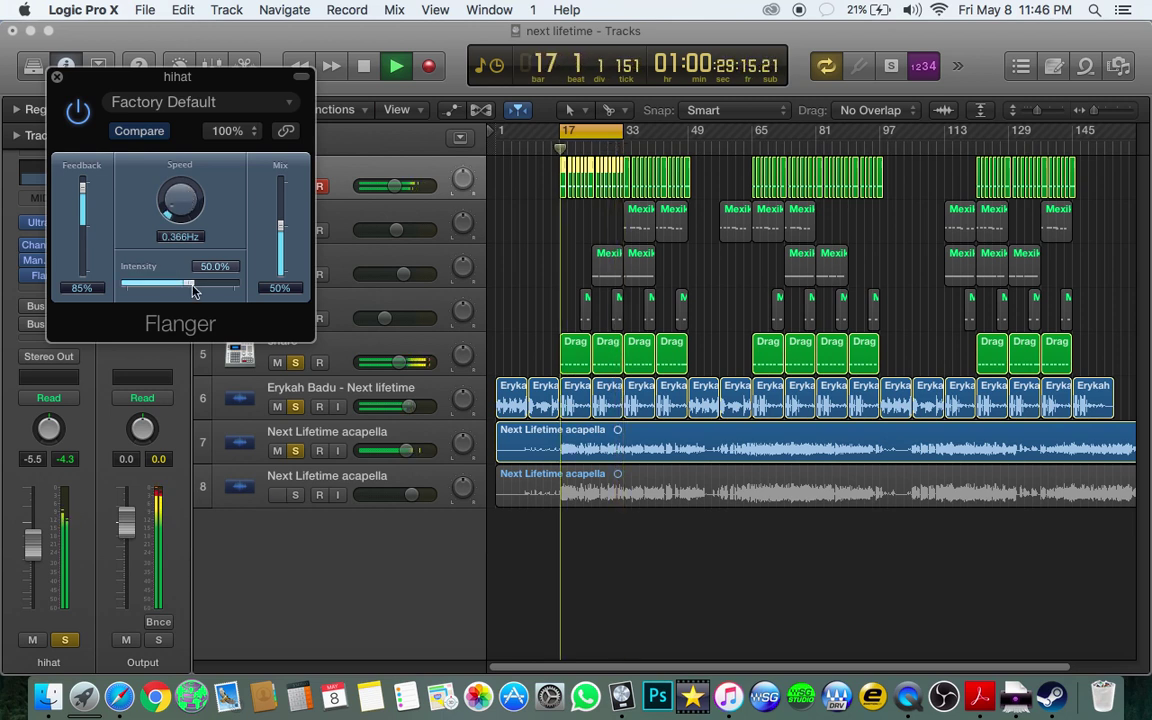
drag(191, 283, 184, 283)
drag(281, 226, 282, 259)
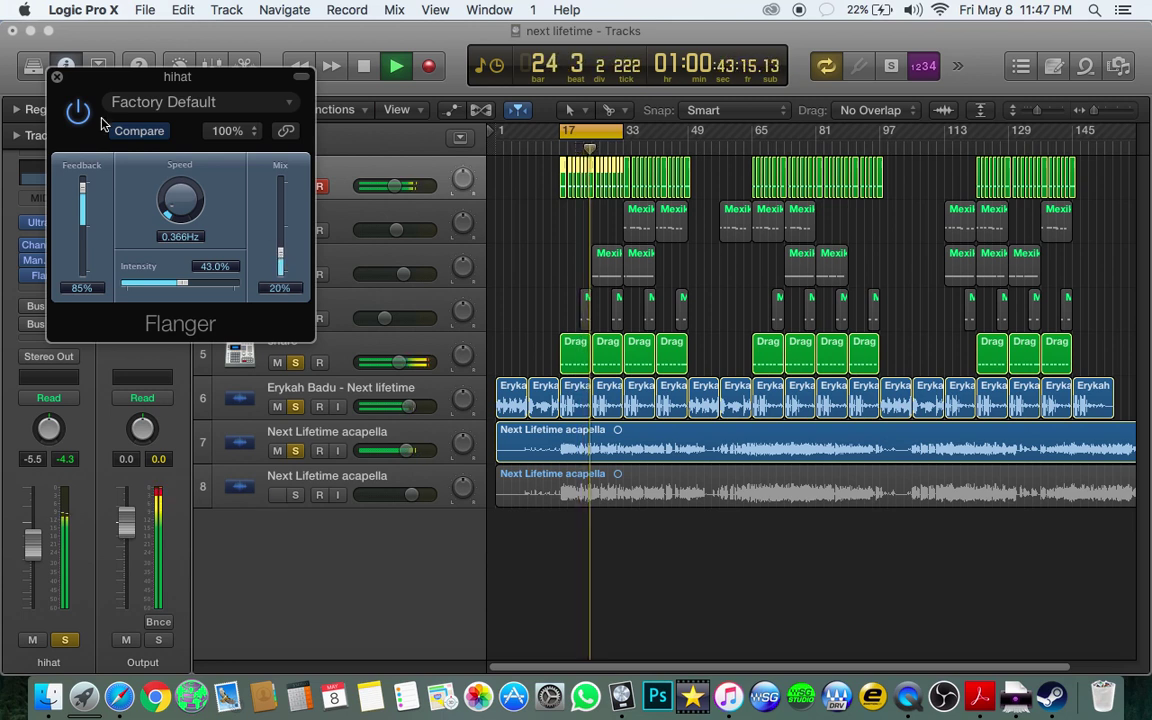
click(57, 78)
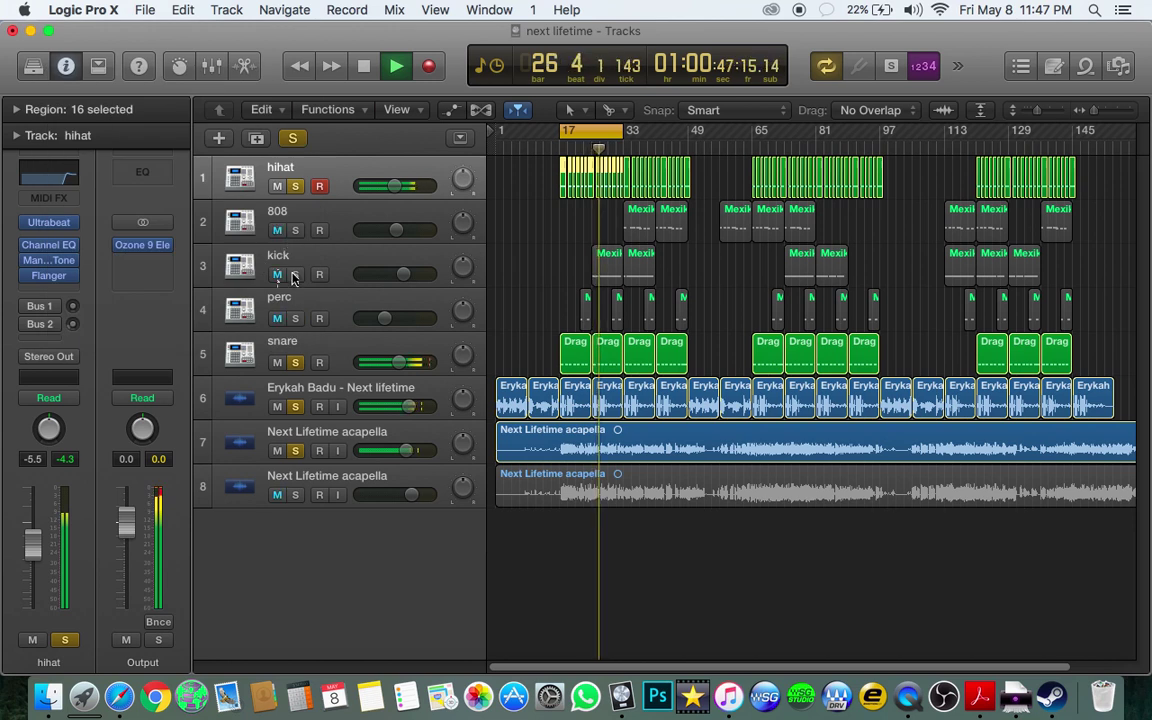
key(space)
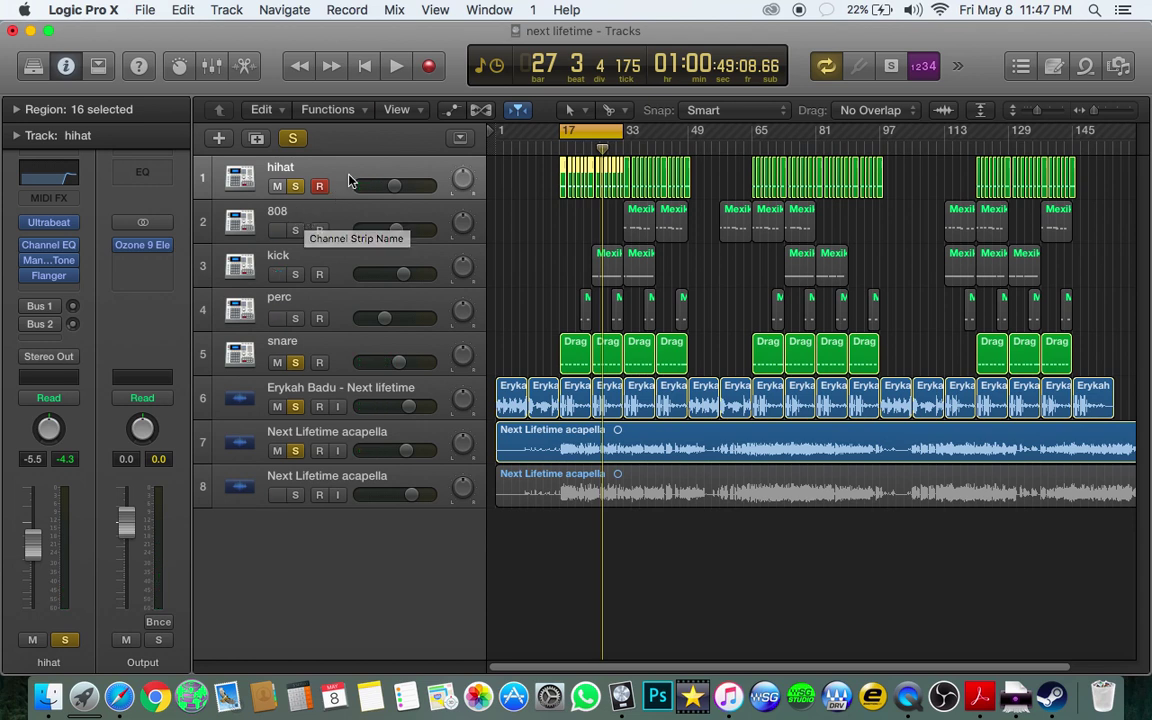
Insert the Waves SSLComp compressor after the Flanger on the hihat track
click(44, 291)
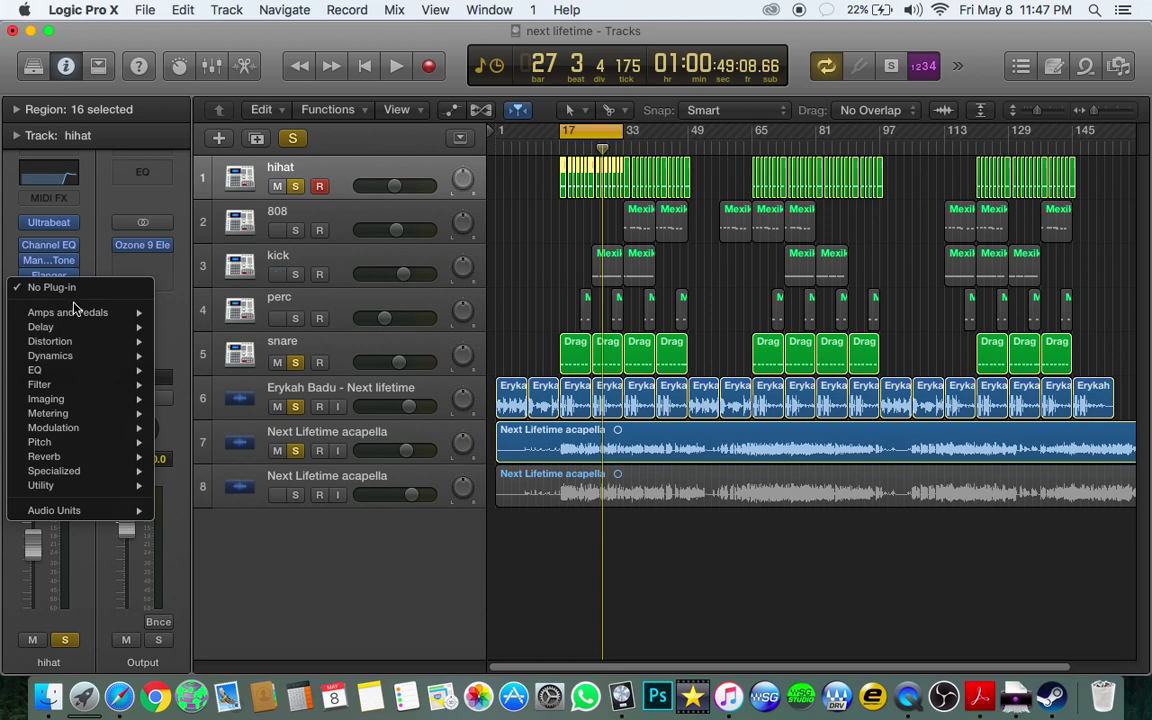
mouse_move(70, 312)
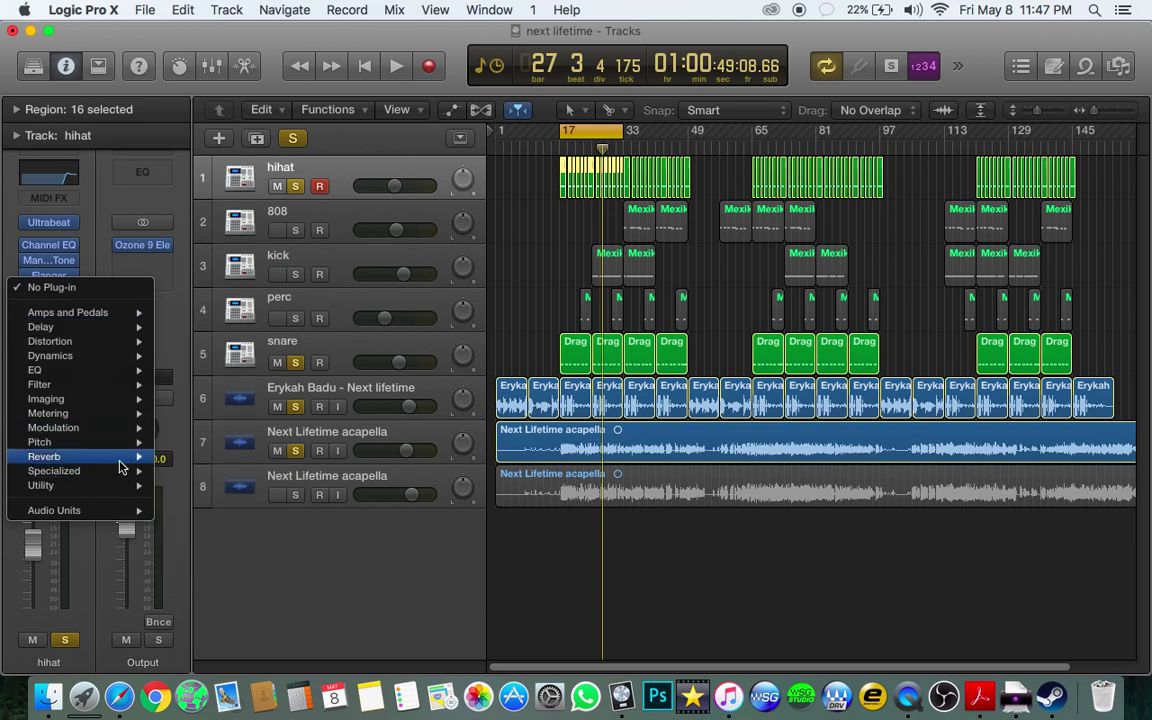
mouse_move(122, 510)
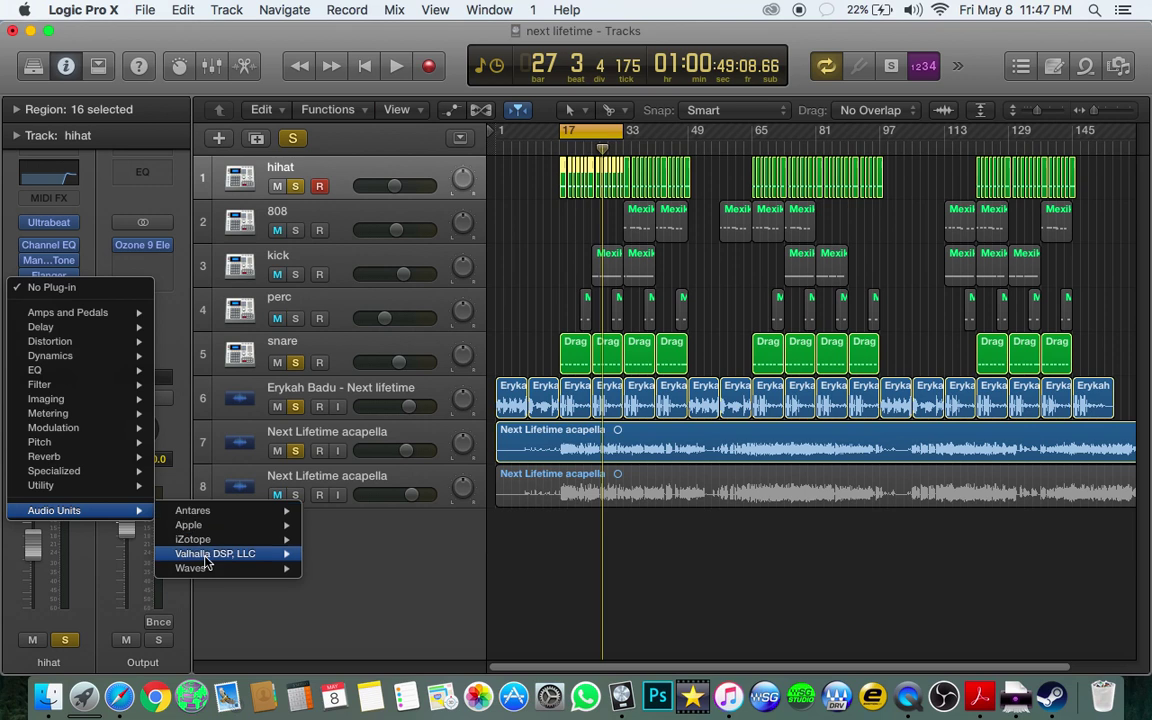
mouse_move(220, 573)
mouse_move(363, 609)
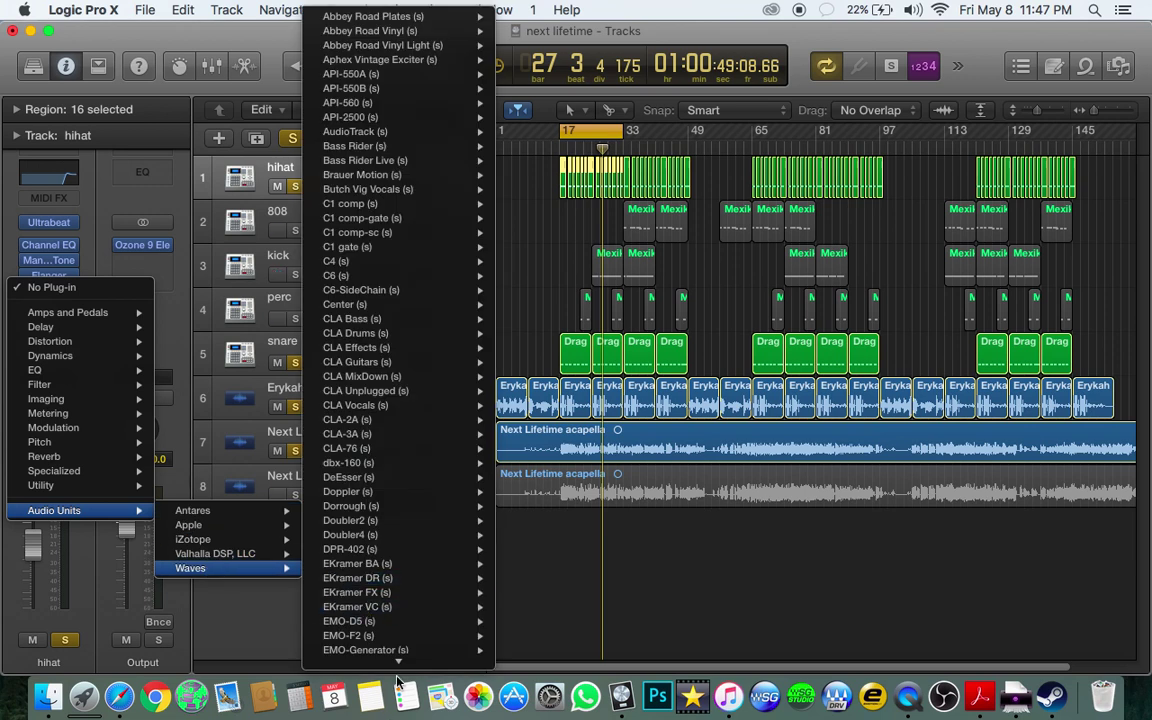
mouse_move(403, 647)
scroll(398, 663, down, 10)
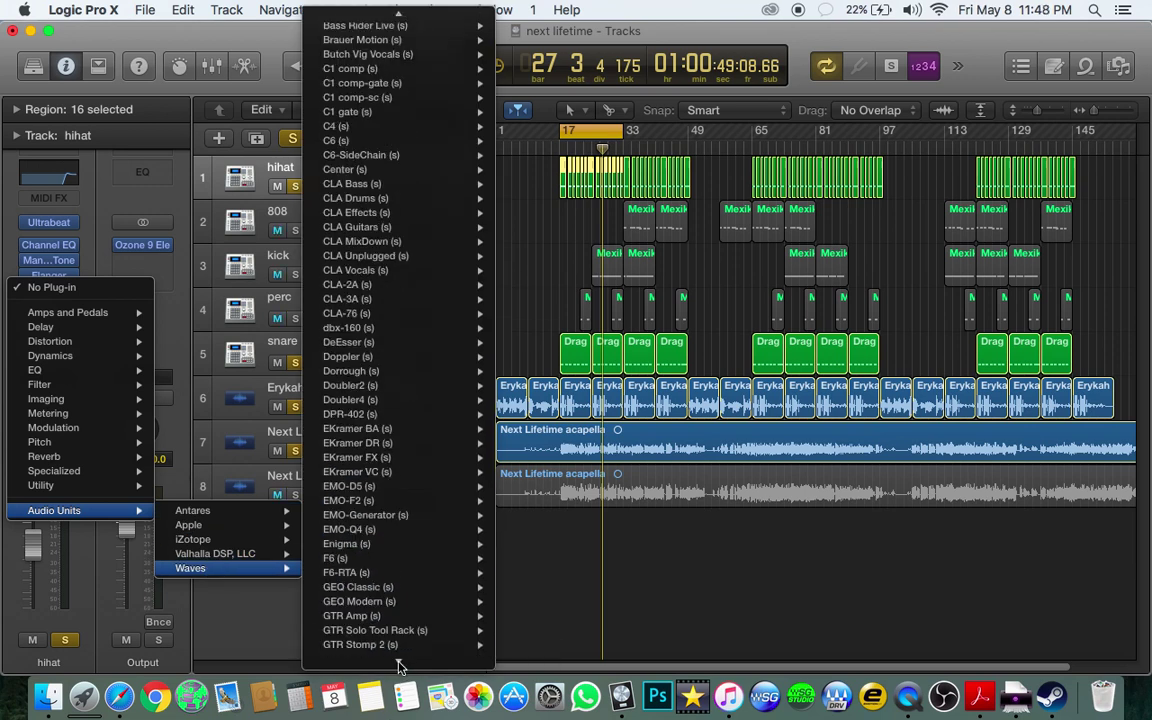
scroll(398, 663, down, 14)
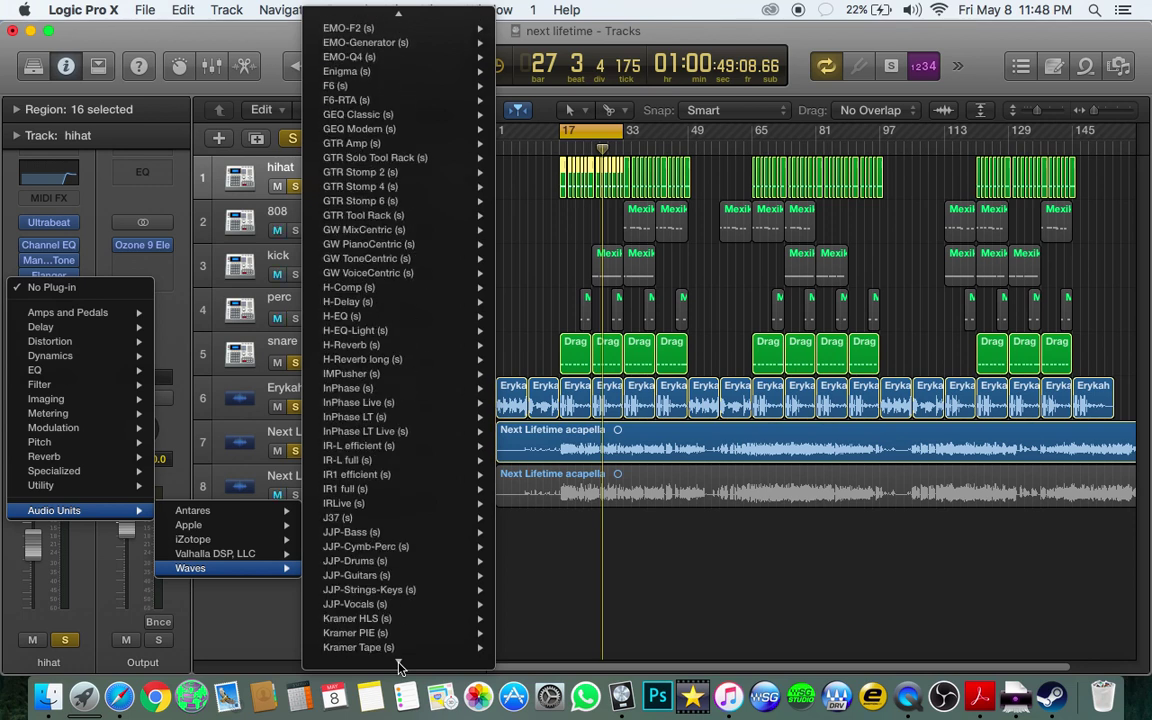
scroll(398, 663, down, 9)
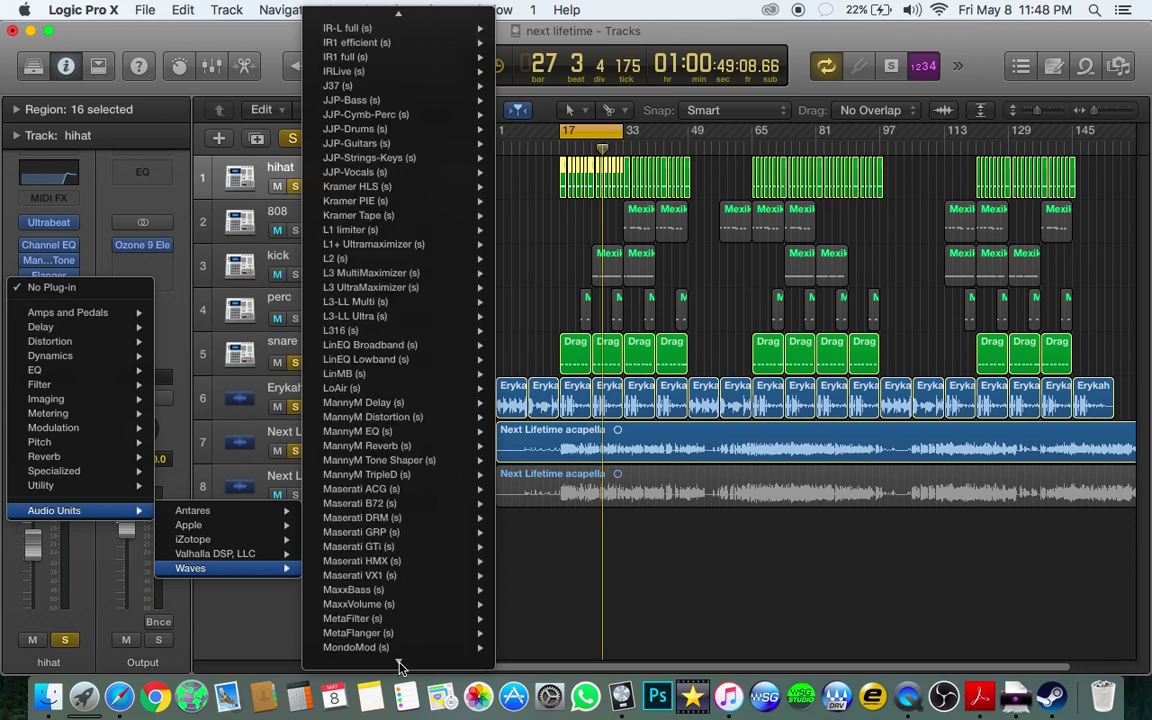
scroll(398, 663, down, 9)
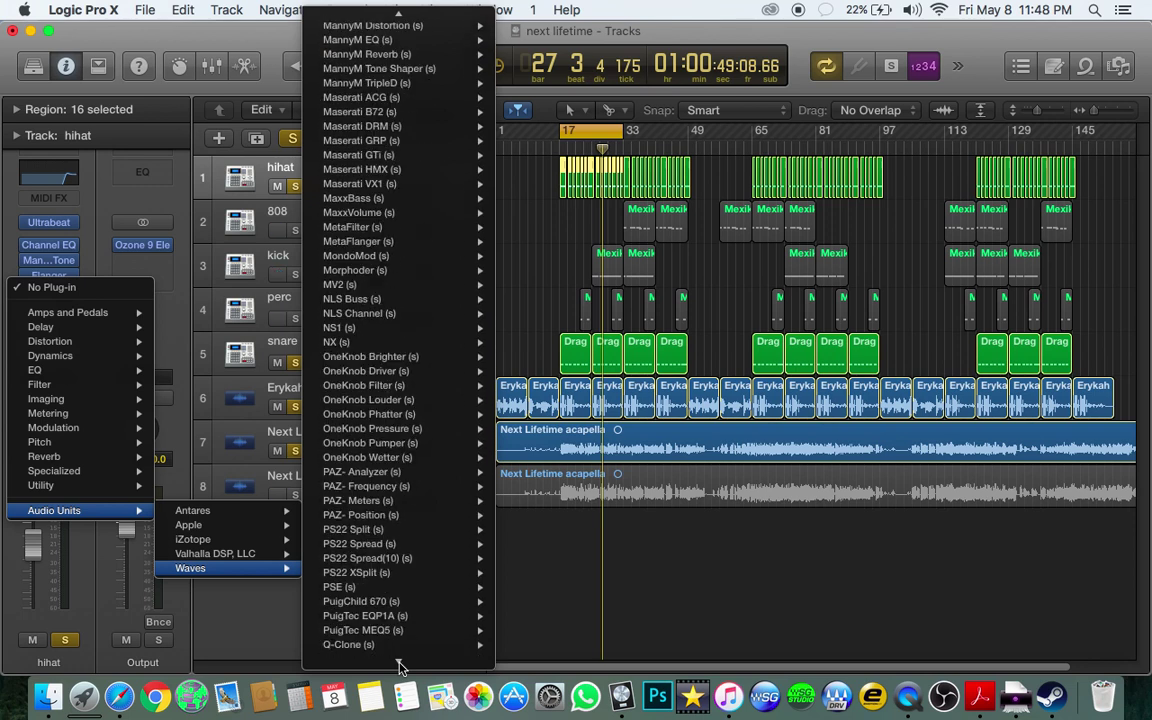
scroll(398, 663, down, 8)
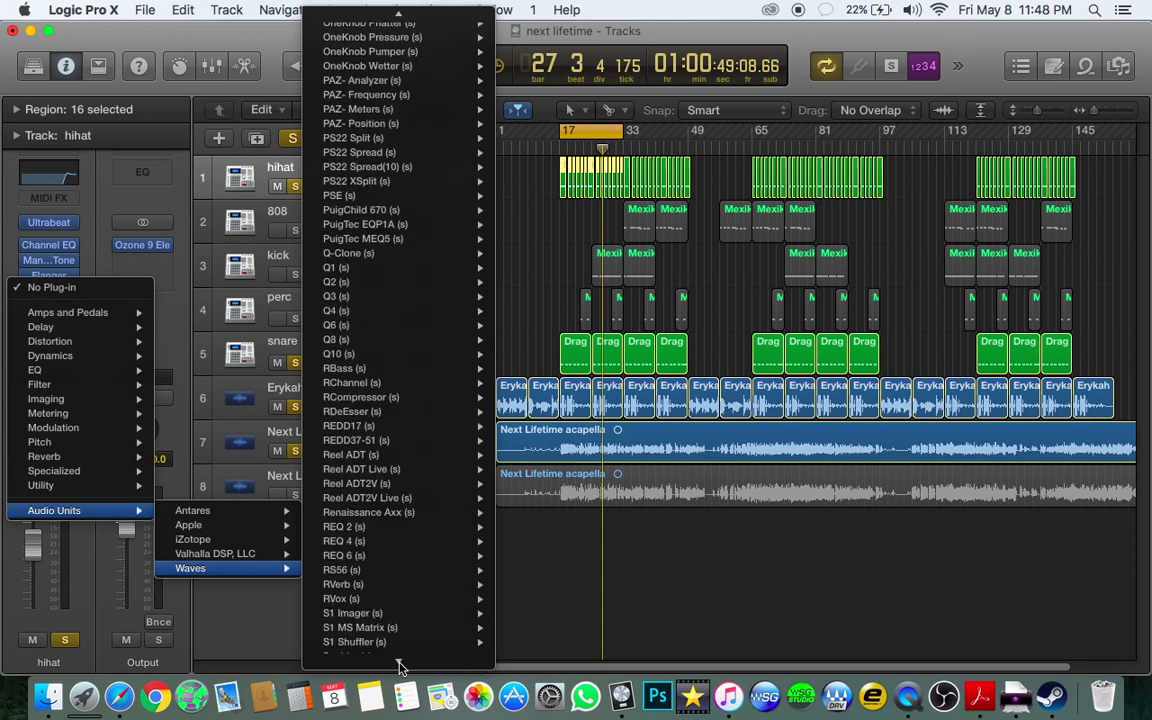
mouse_move(397, 550)
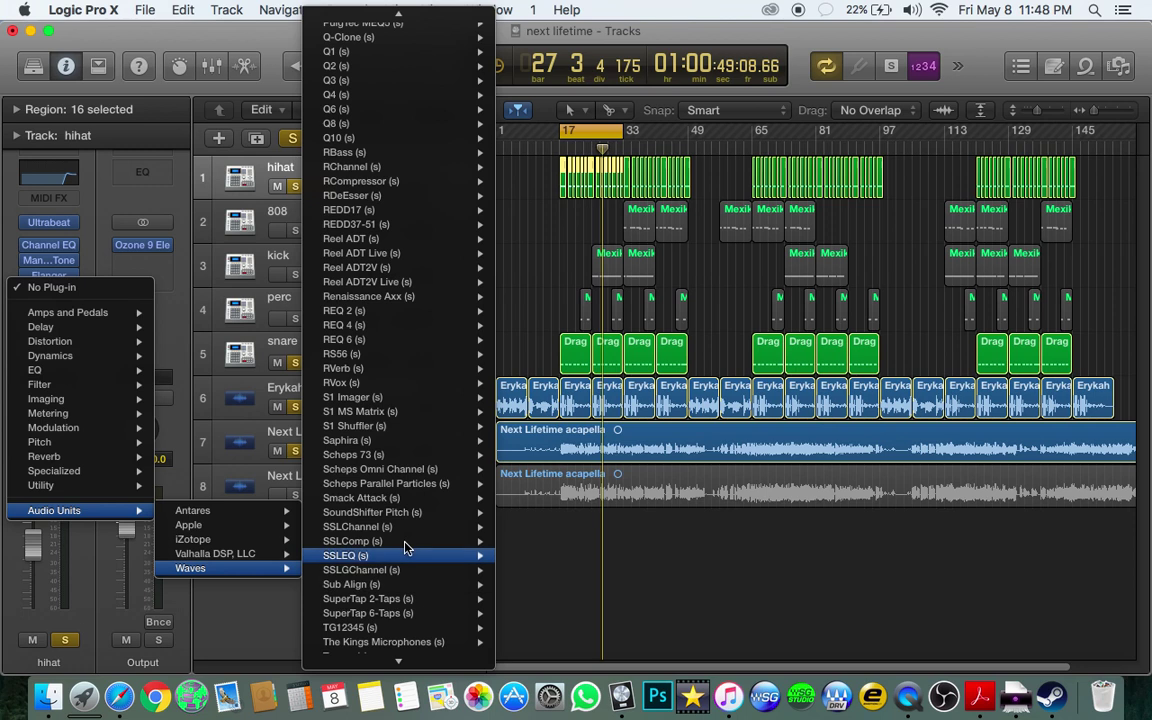
key(Escape)
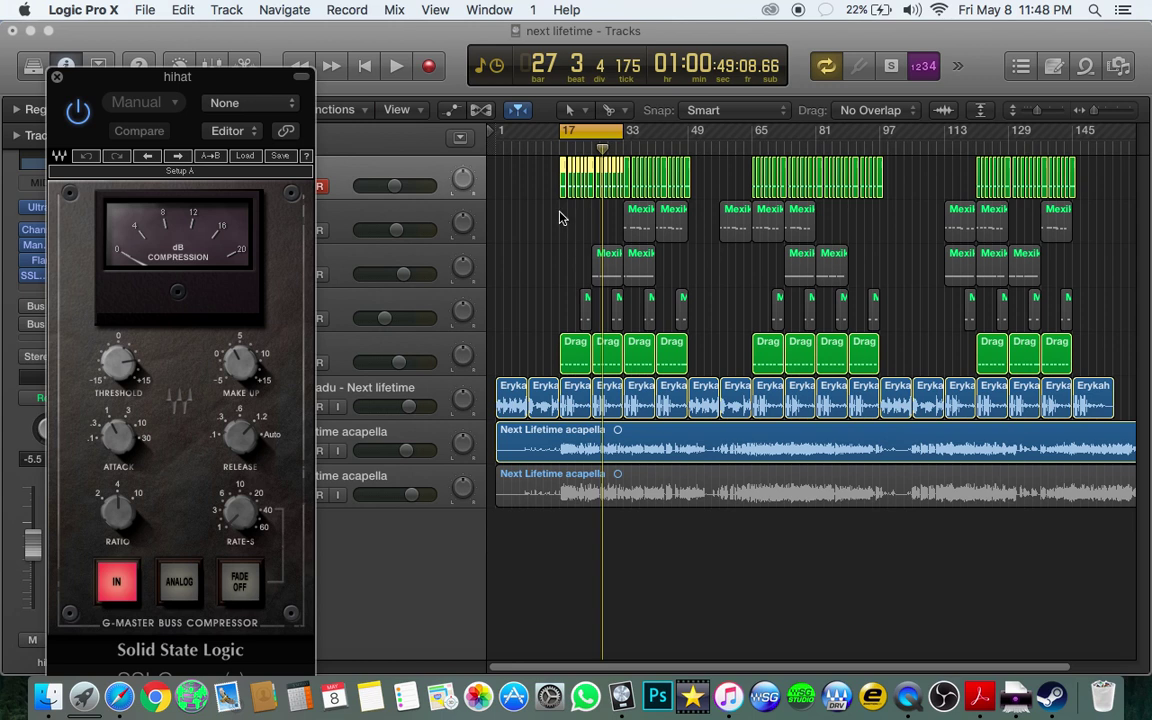
During playback, shorten the attack, adjust the threshold and lower the make-up gain of the hihat's SSL compressor
key(space)
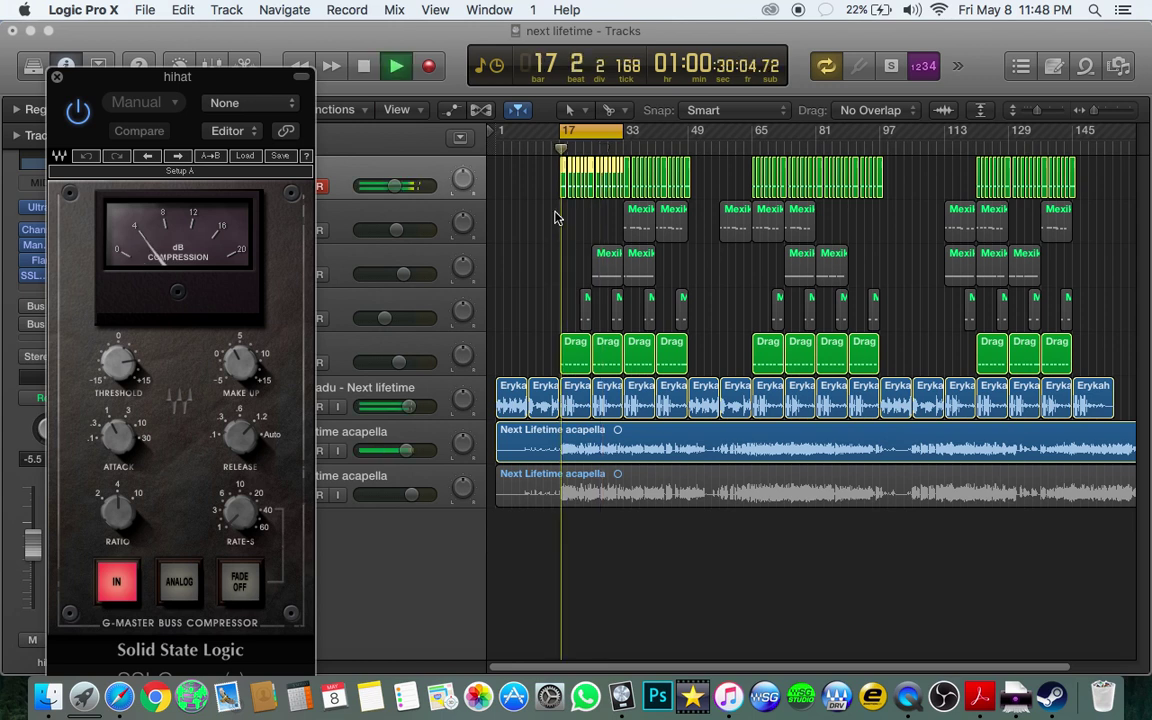
drag(118, 437, 118, 428)
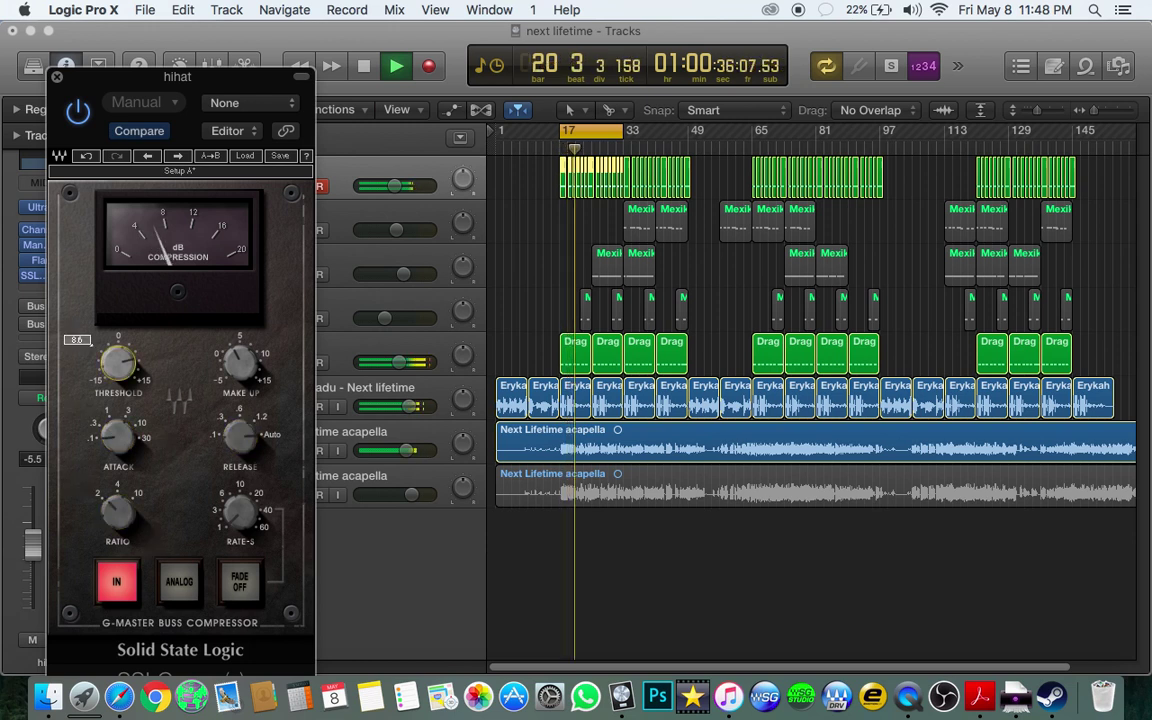
drag(118, 363, 118, 368)
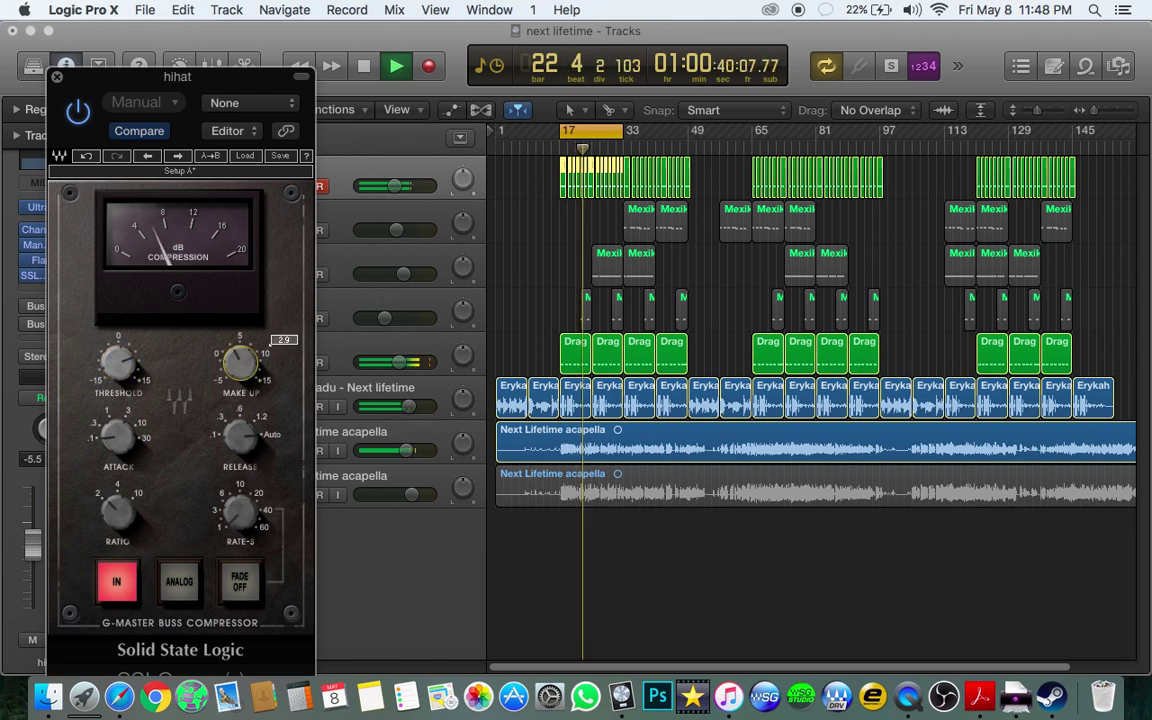
drag(240, 363, 240, 365)
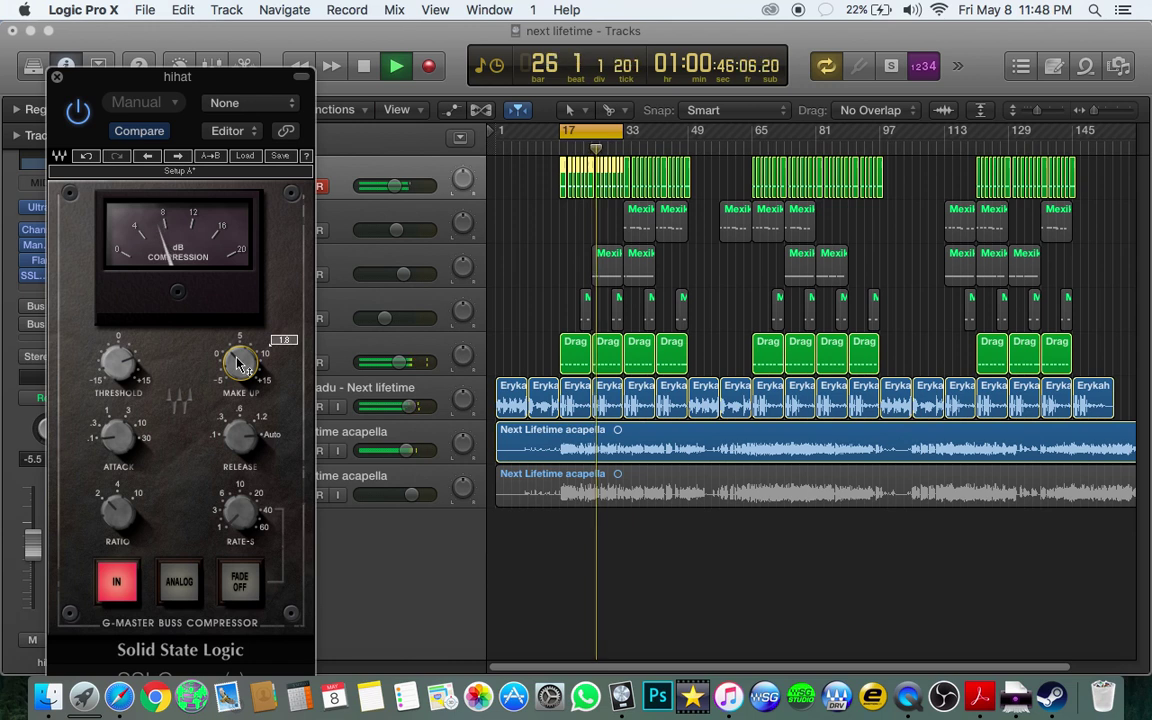
click(58, 78)
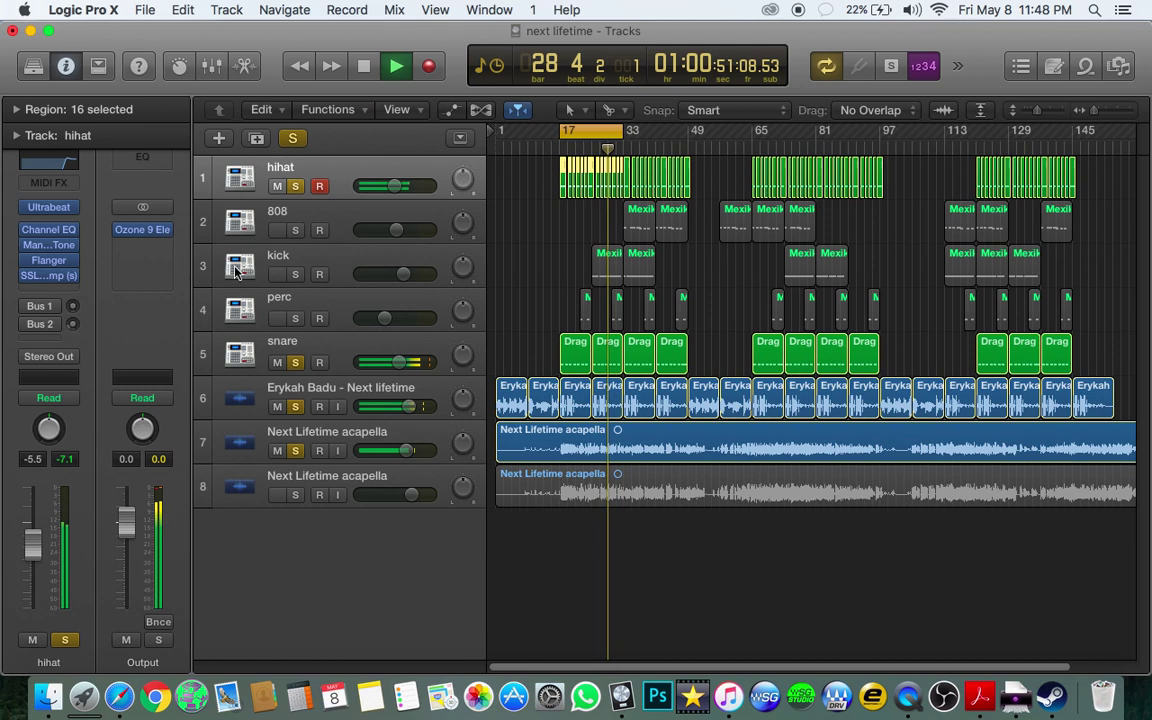
Reduce the Mix of the hihat's Flanger to 15%
click(48, 260)
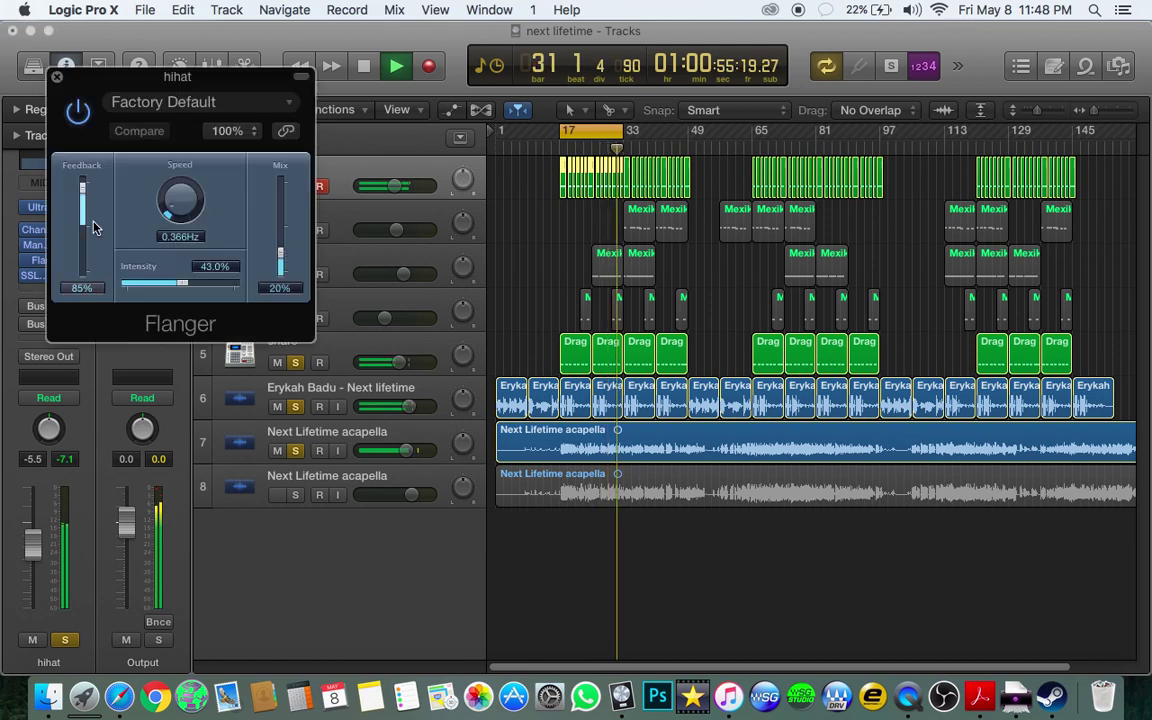
drag(281, 252, 284, 262)
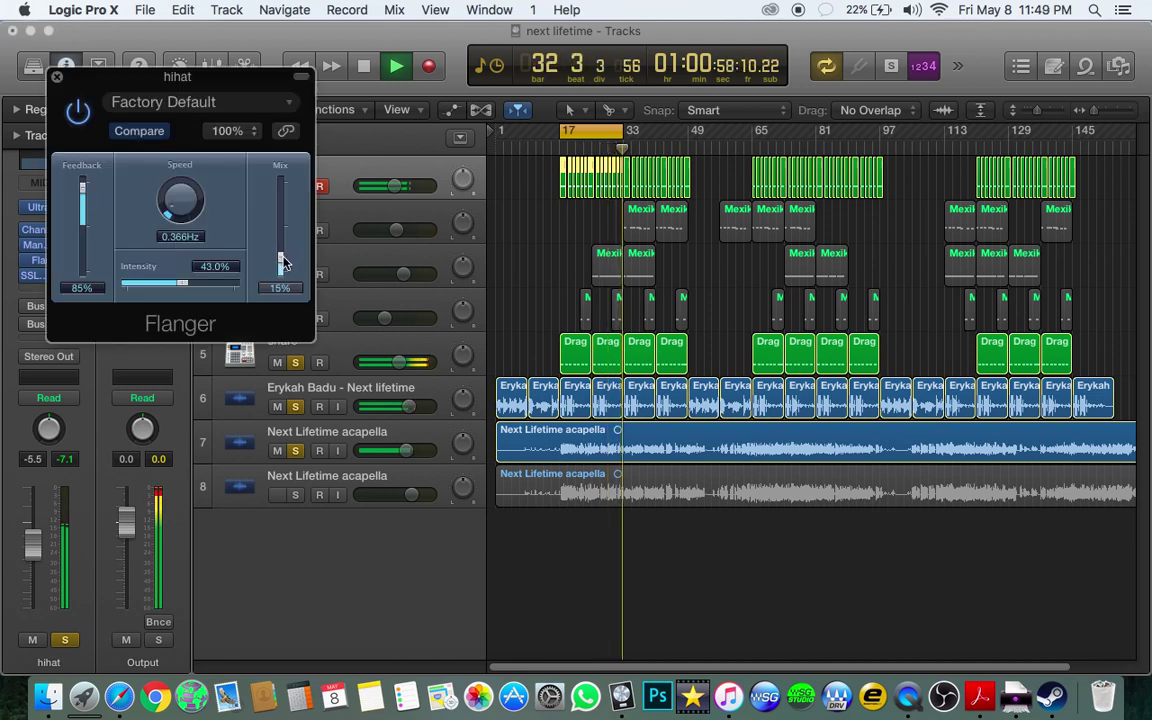
click(57, 78)
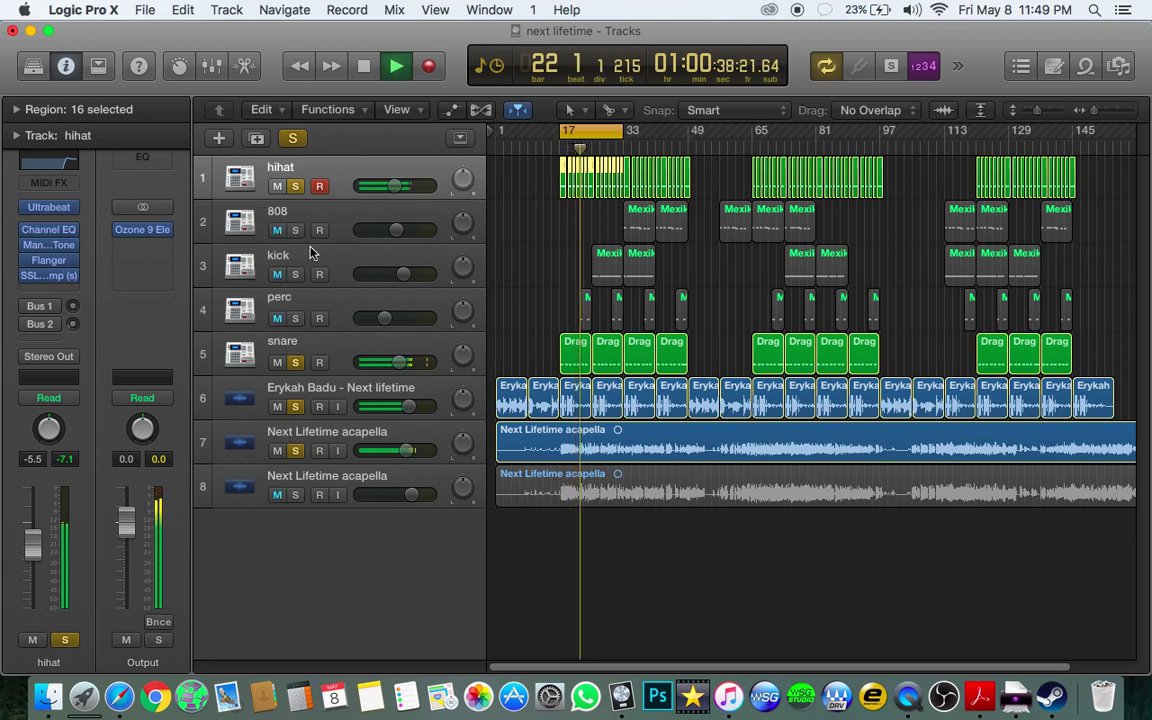
Pan the hihat track slightly to the right, to +4
mouse_move(395, 186)
drag(395, 186, 395, 186)
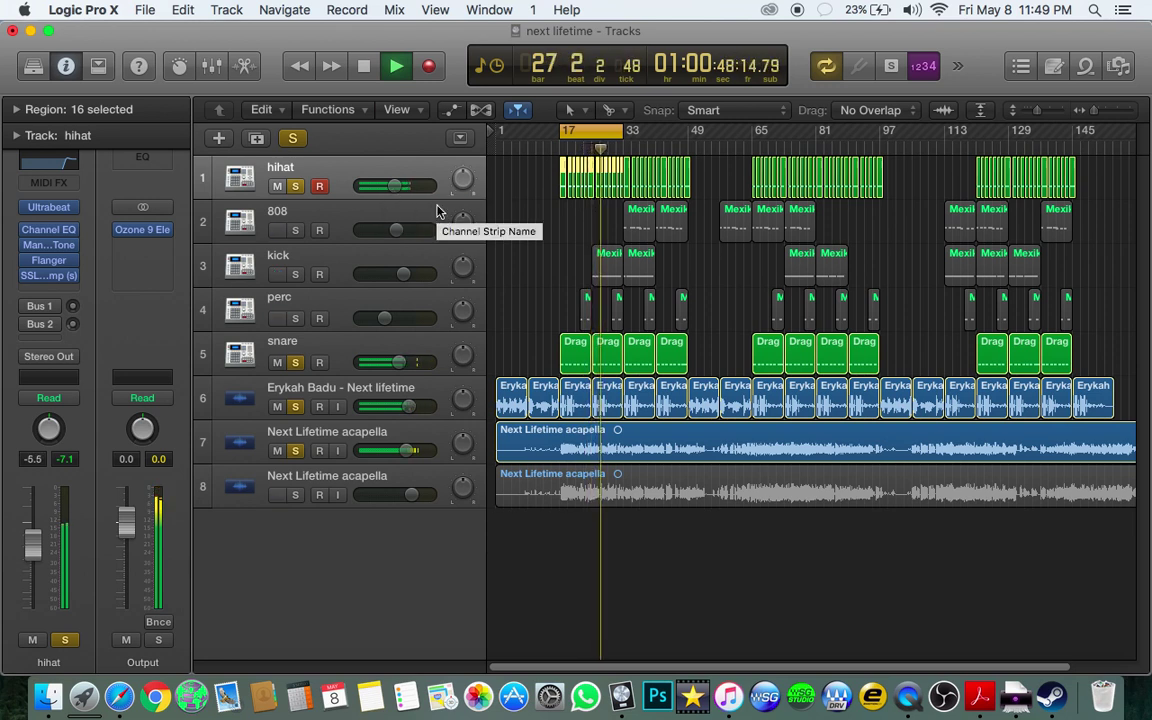
drag(463, 179, 467, 195)
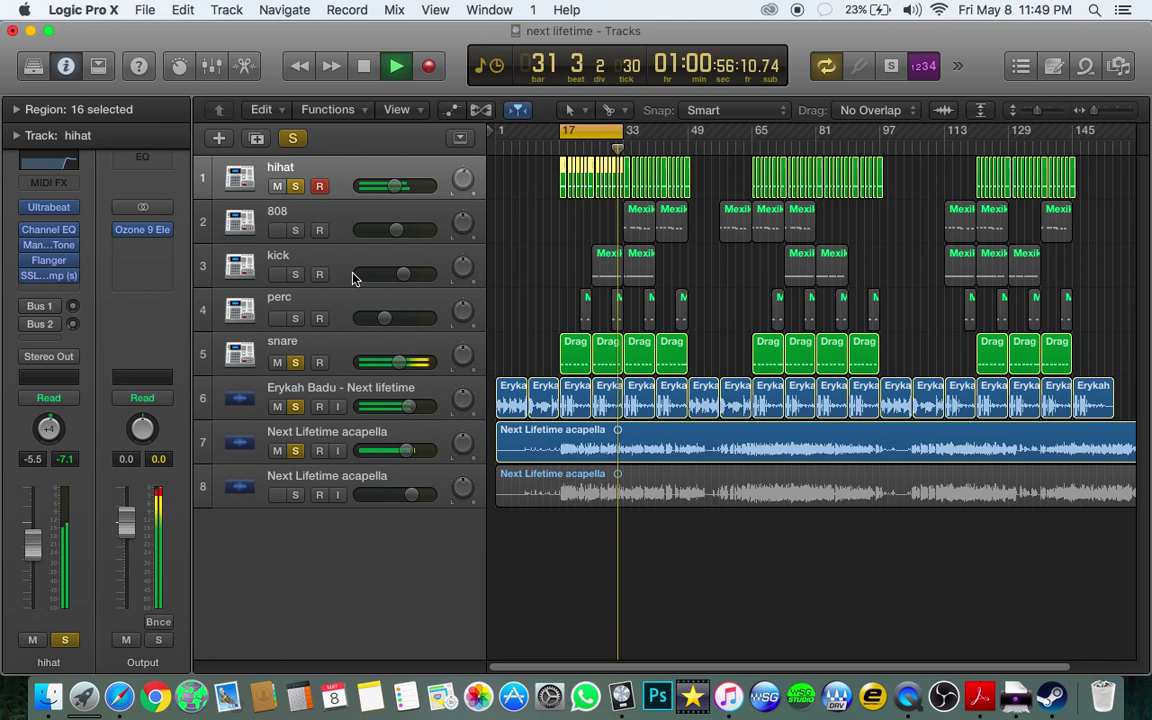
Move the cycle range to bars 33 to 41, restart playback there, and solo and unmute the kick track
key(space)
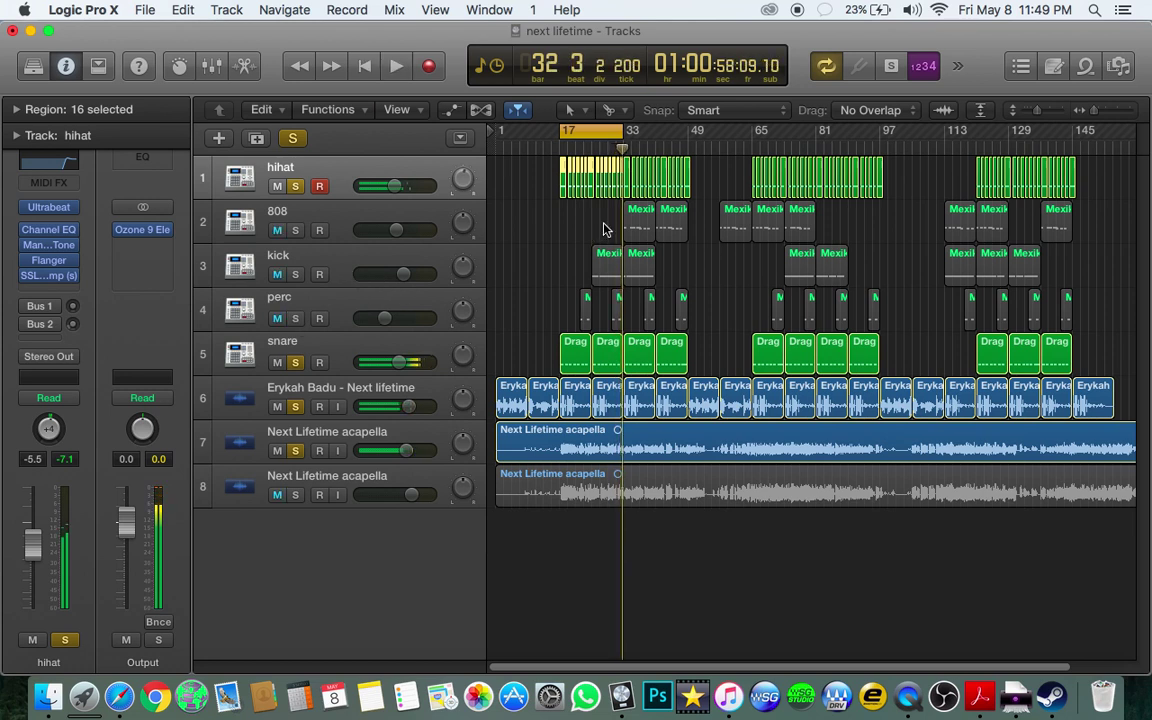
drag(586, 131, 656, 150)
key(space)
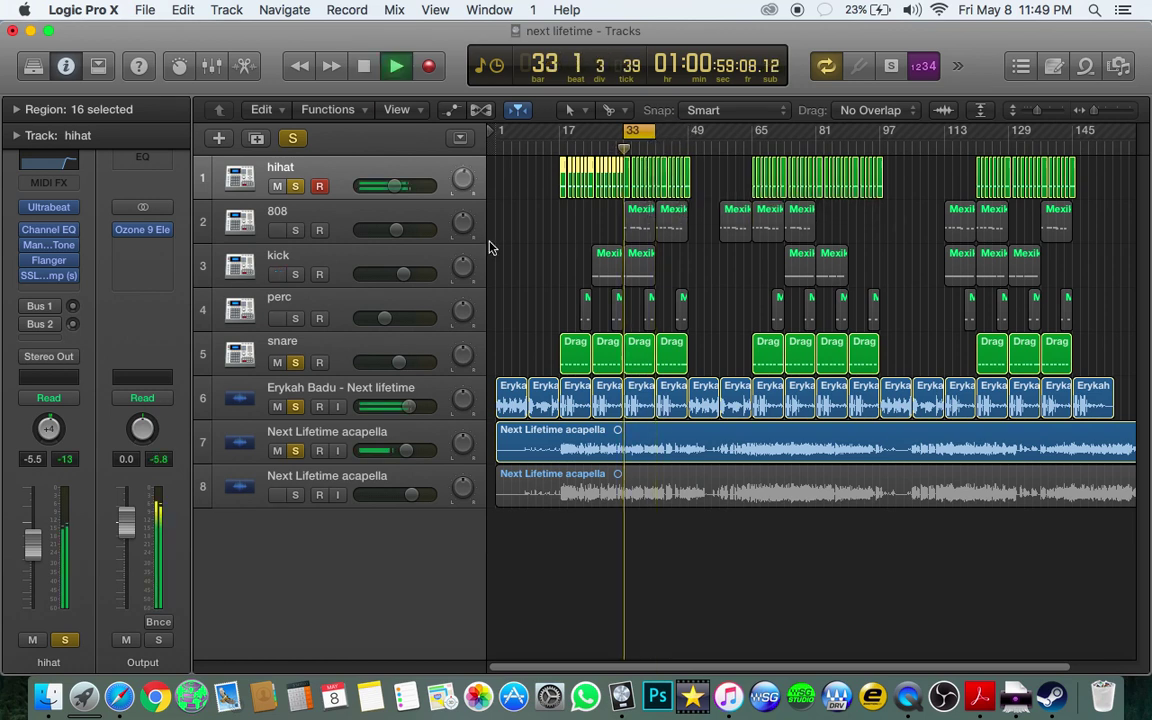
click(295, 274)
alt+click(277, 274)
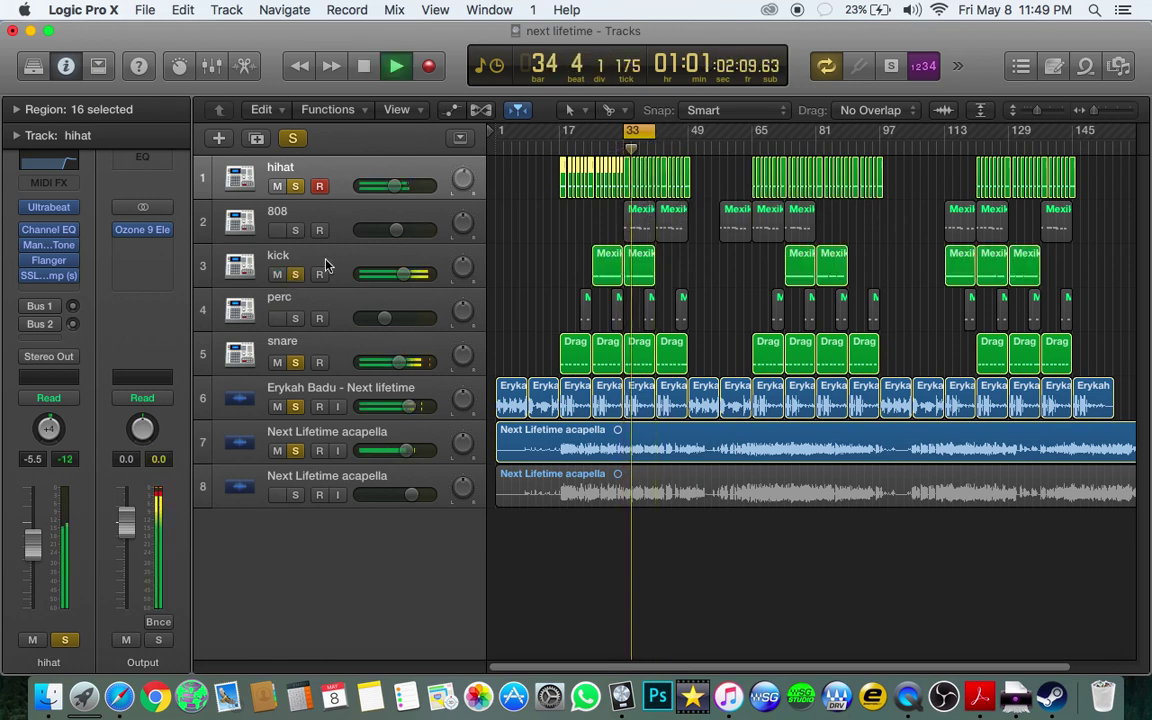
In the kick's Channel EQ, set the 740 Hz band to 520 Hz at +18.5 dB and the 75 Hz bell band to 63 Hz at 0.5 dB
click(325, 265)
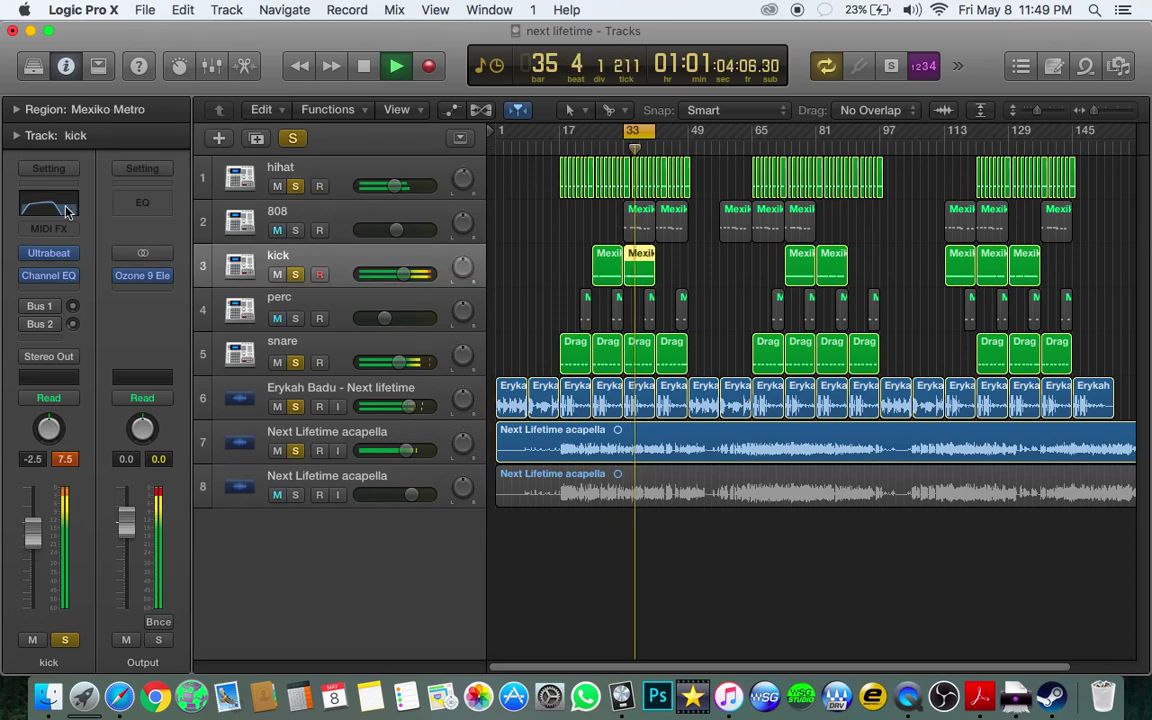
click(62, 210)
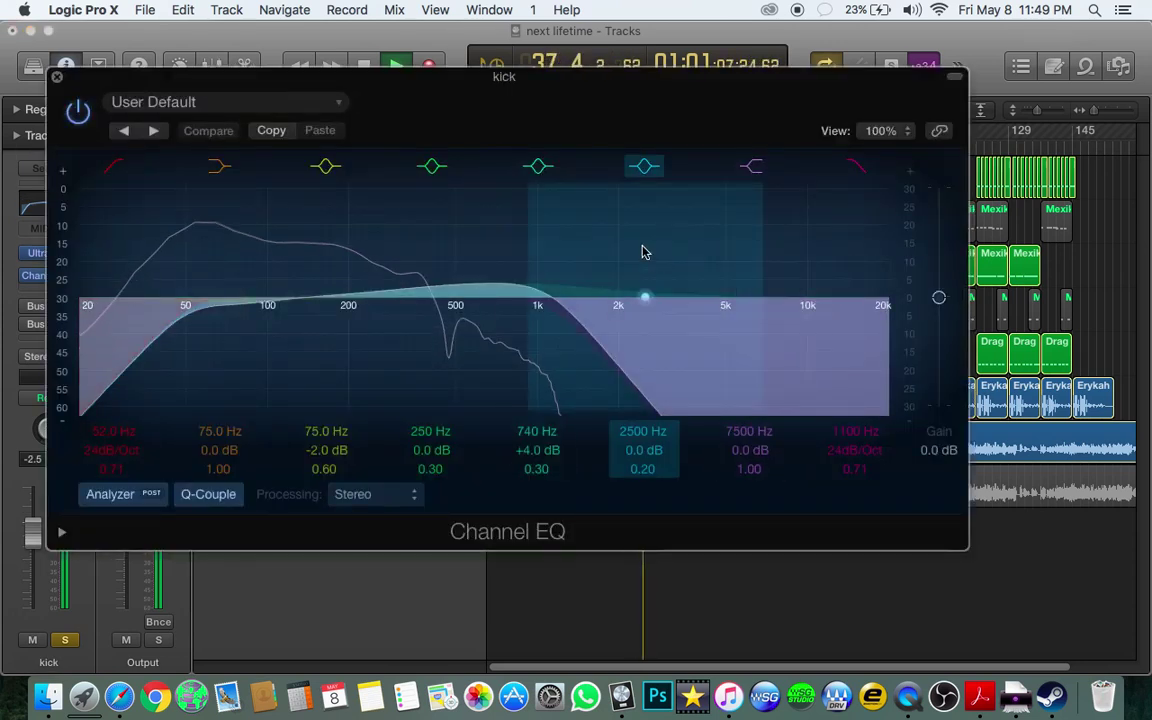
drag(479, 300, 458, 229)
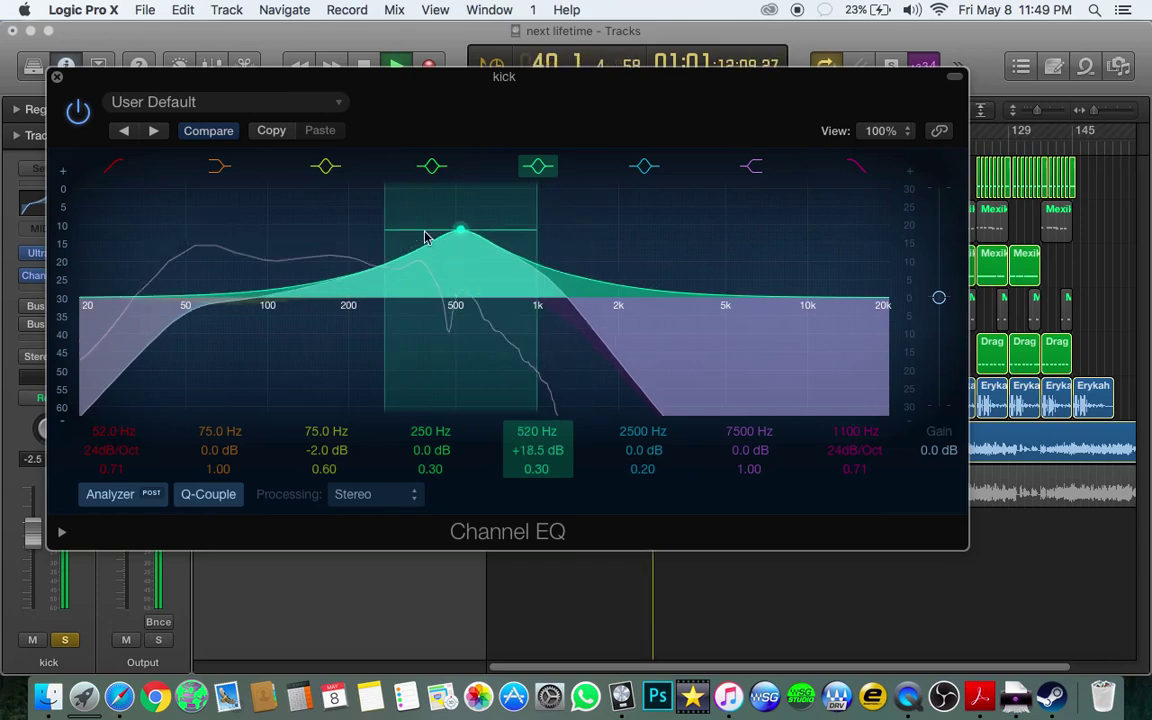
drag(237, 306, 213, 310)
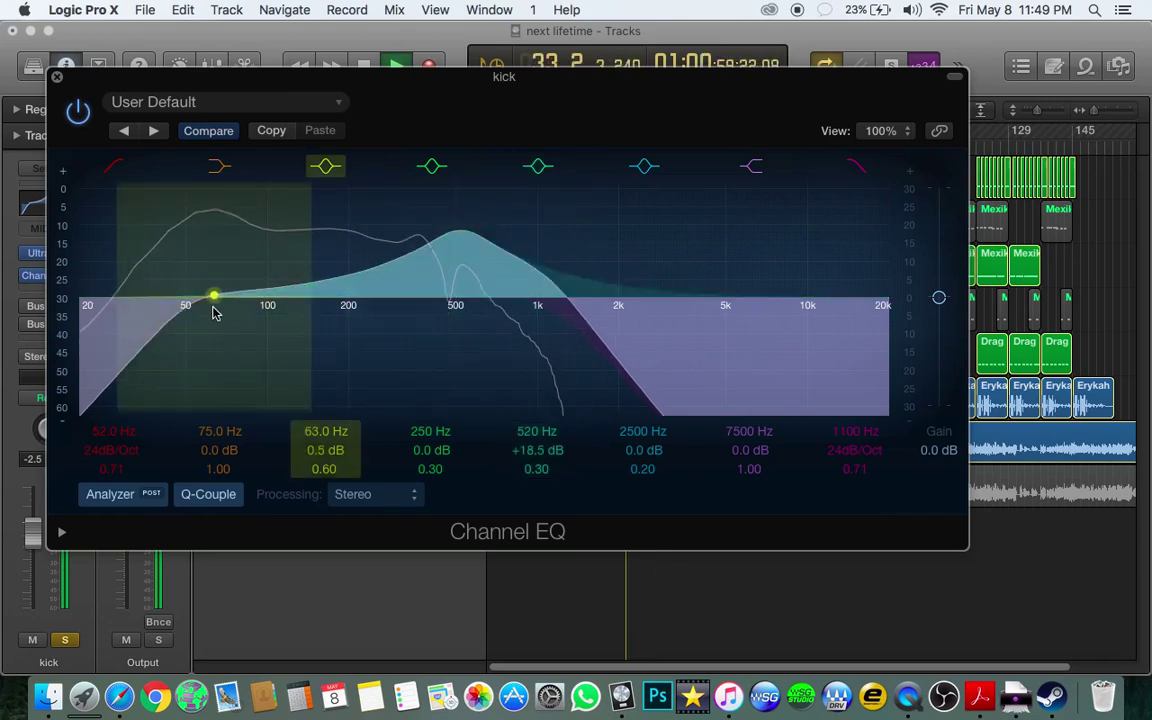
Insert the stereo Waves Smack Attack transient shaper after the Channel EQ on the kick track
click(57, 78)
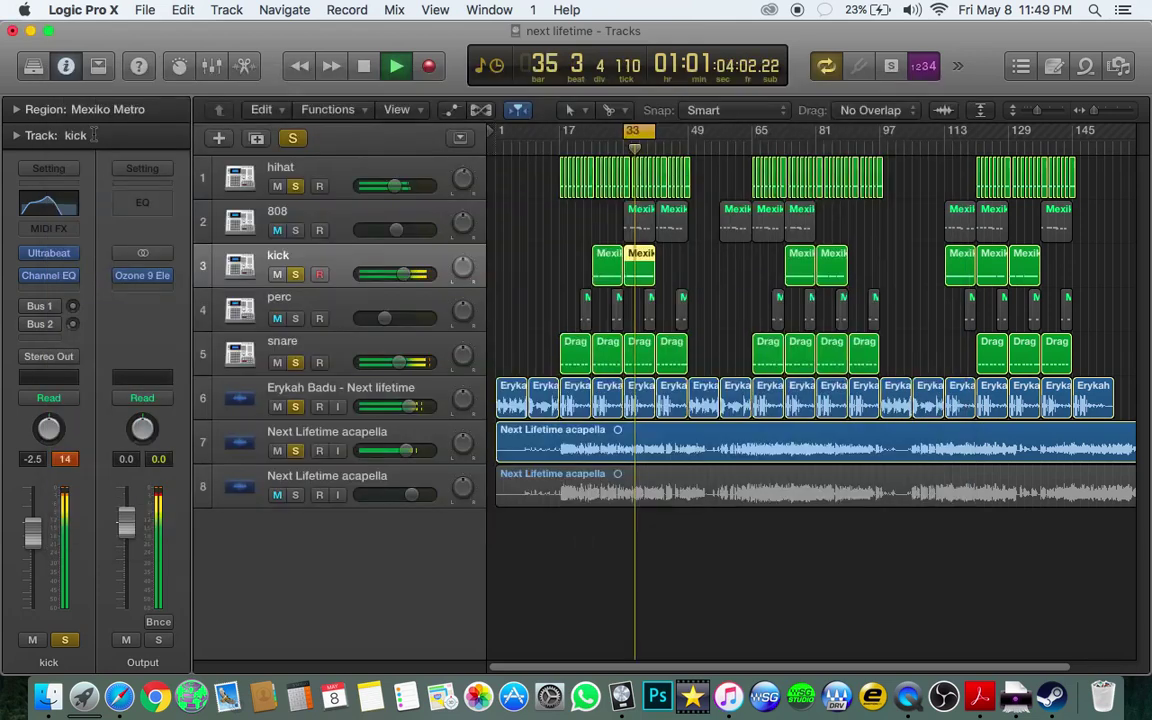
click(45, 290)
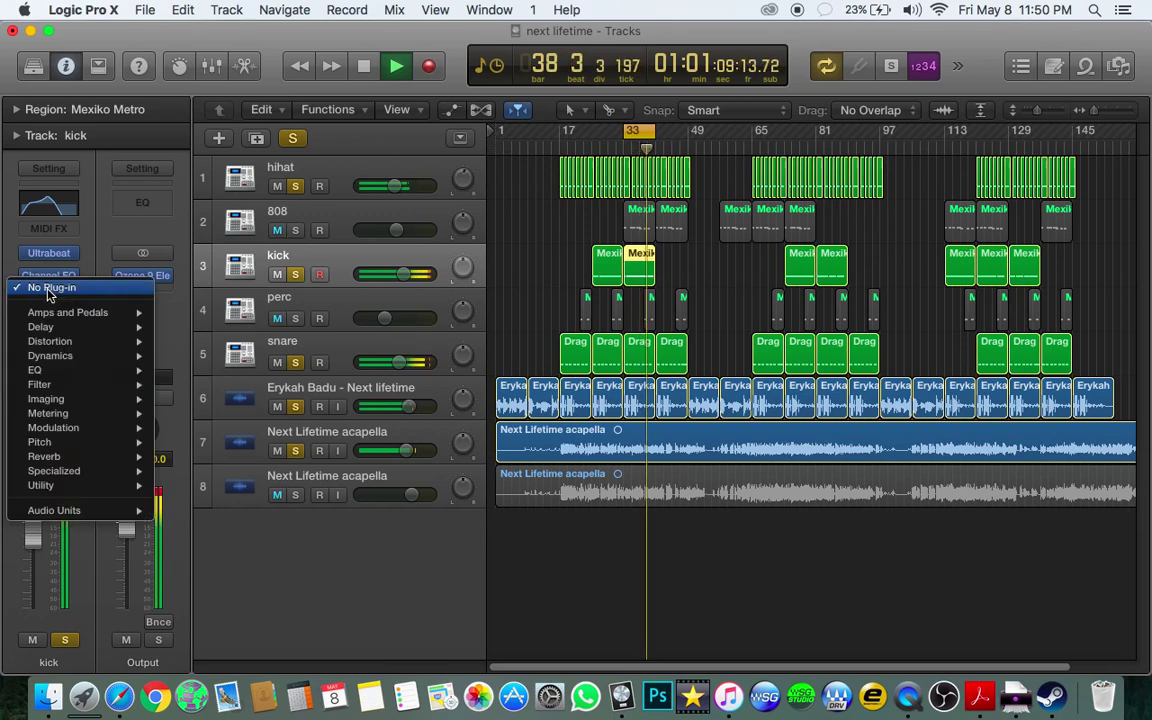
mouse_move(120, 514)
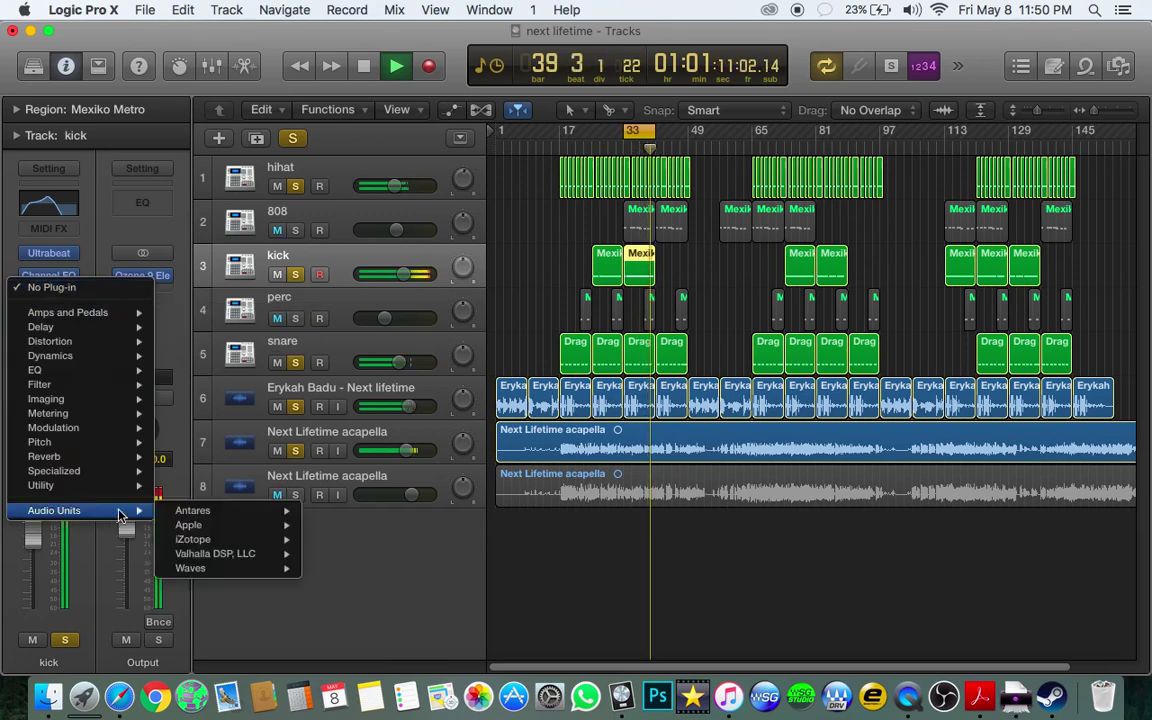
mouse_move(213, 567)
mouse_move(340, 623)
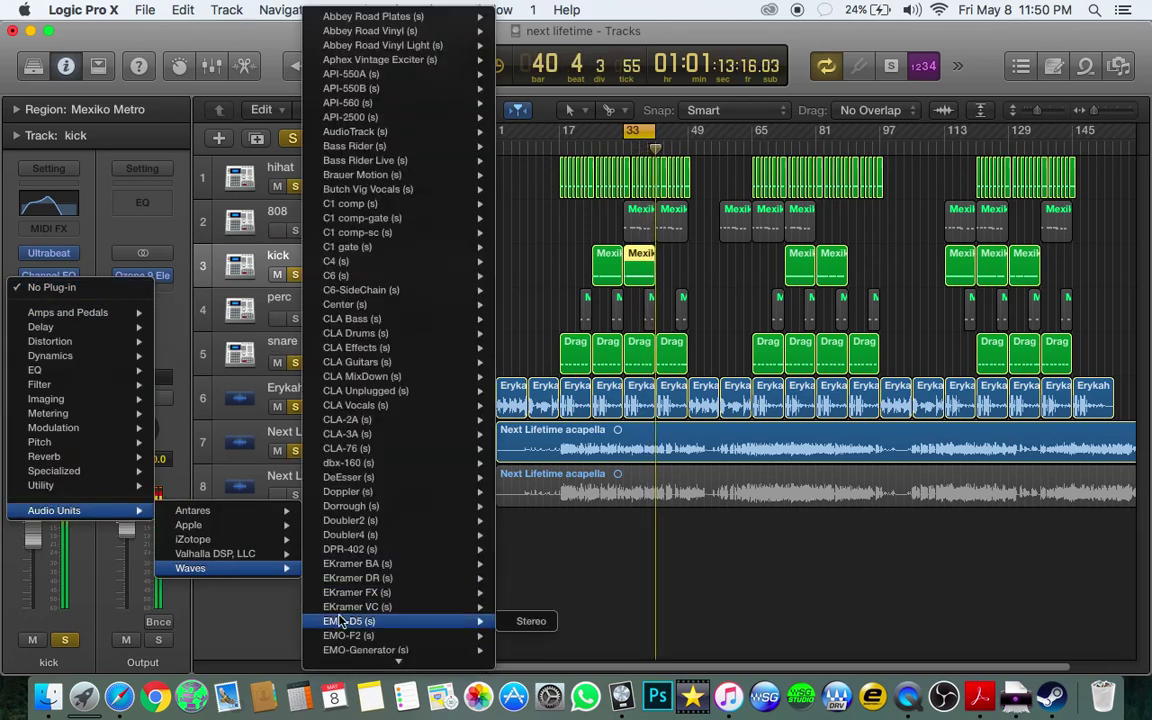
mouse_move(378, 686)
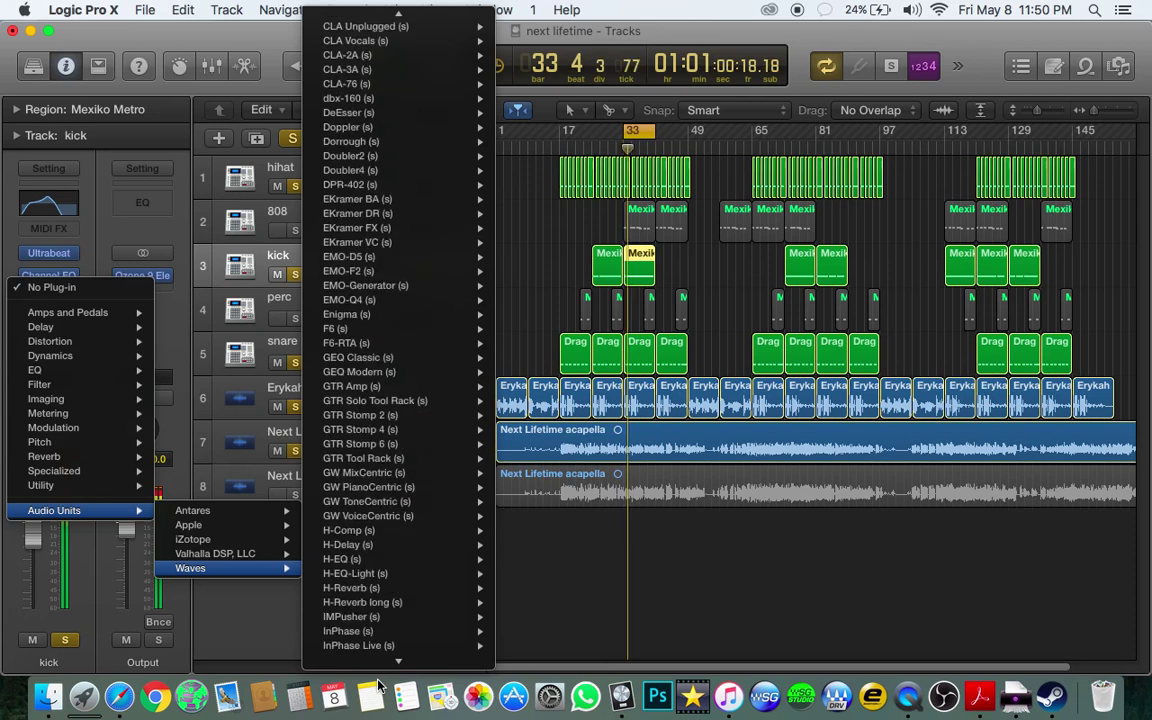
mouse_move(392, 602)
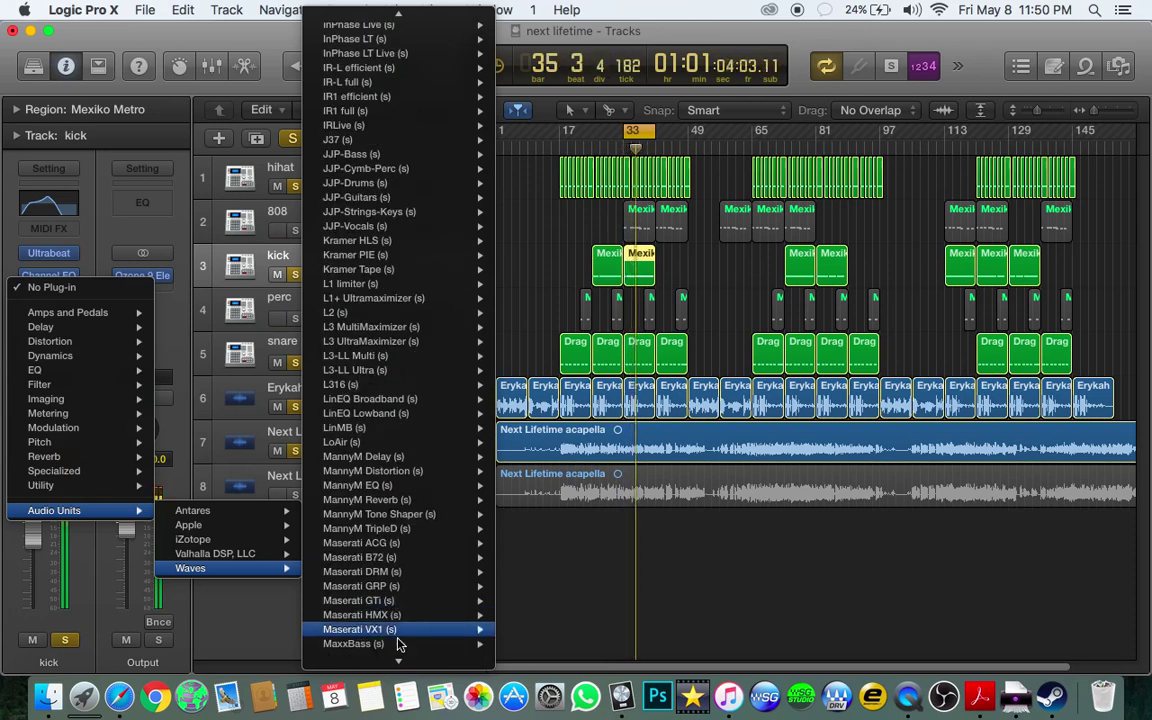
mouse_move(398, 668)
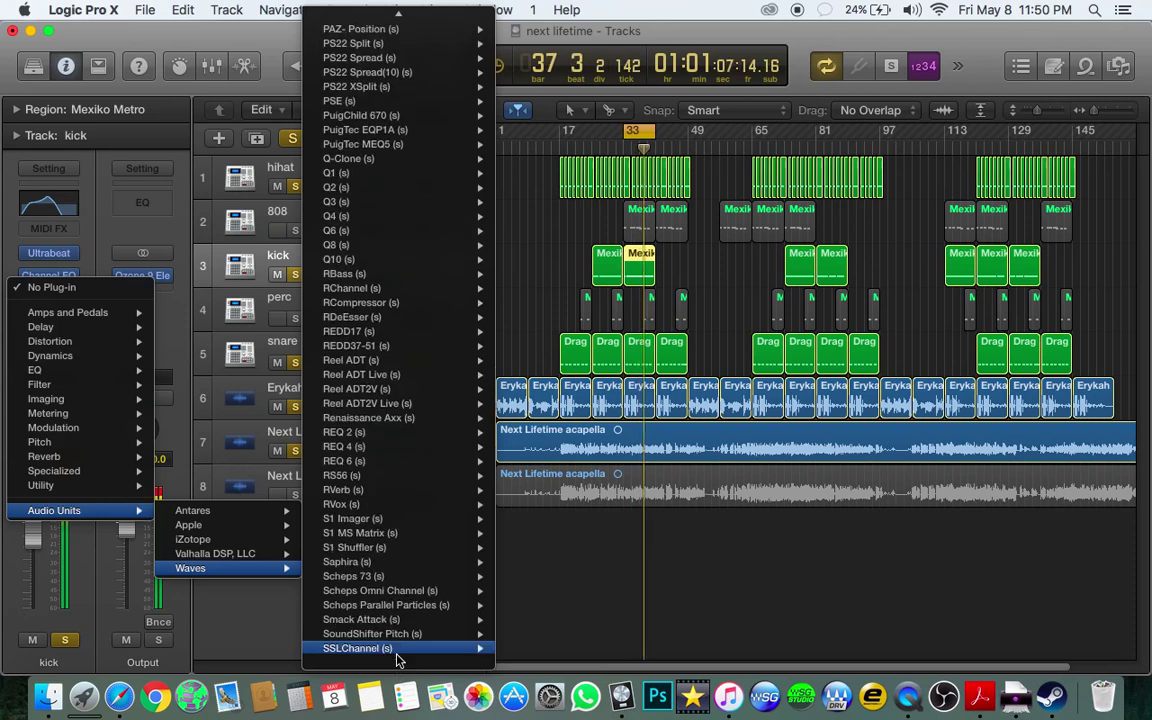
mouse_move(380, 543)
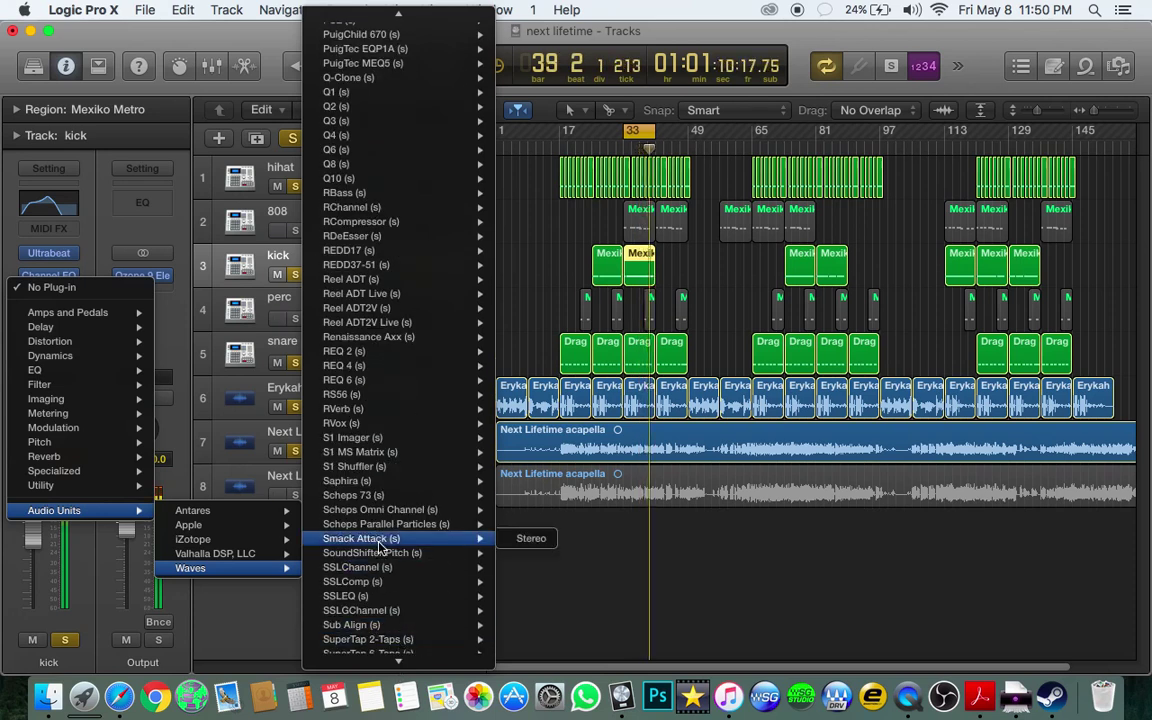
key(Escape)
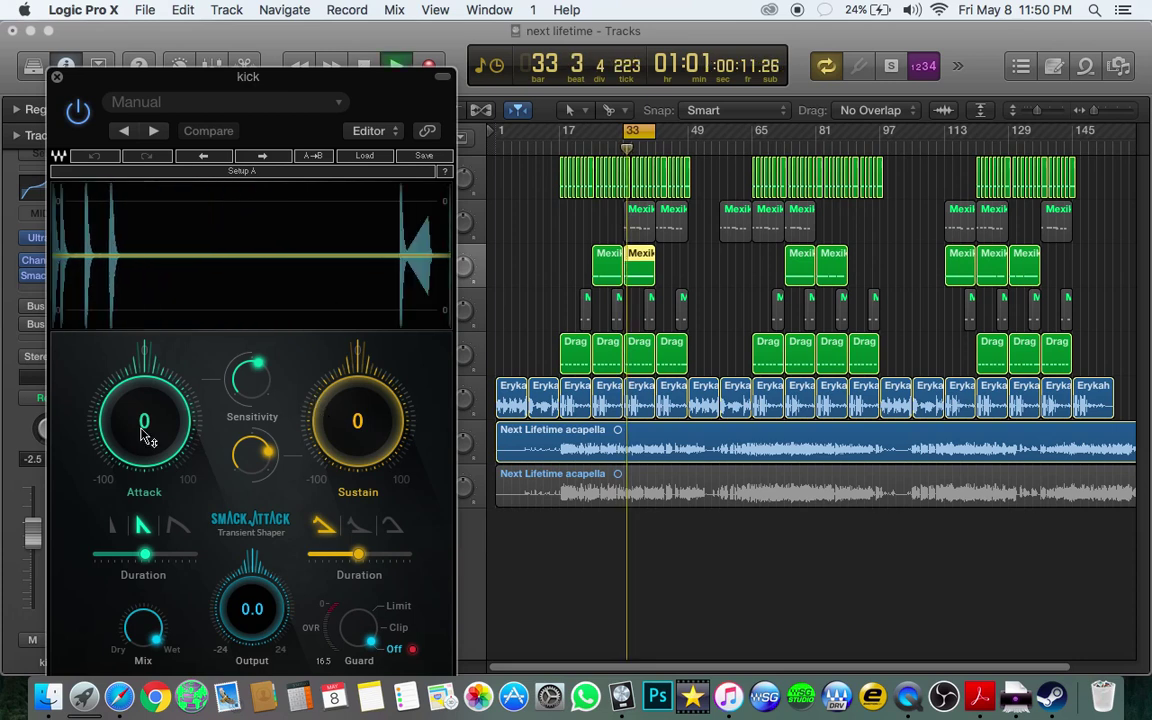
In the kick's Smack Attack, set Attack to -19, Sustain to 9 and Output to 0.9
mouse_move(145, 437)
mouse_down()
mouse_move(145, 361)
mouse_move(145, 512)
mouse_move(145, 456)
mouse_up()
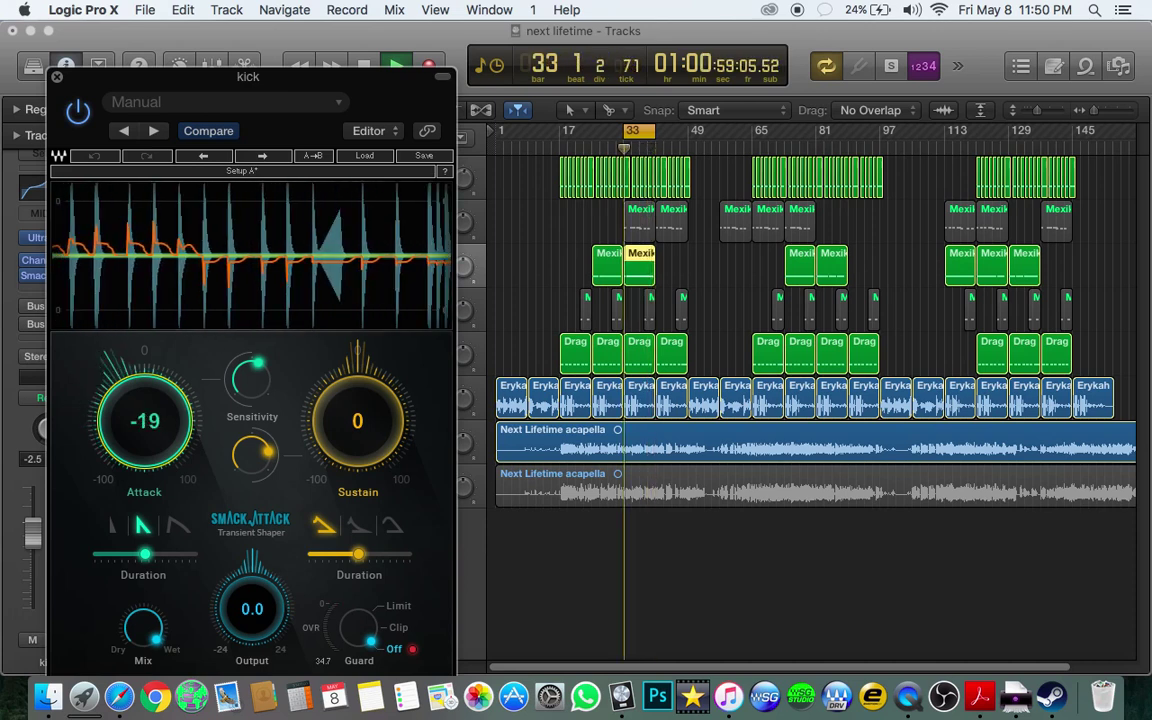
drag(357, 440, 357, 431)
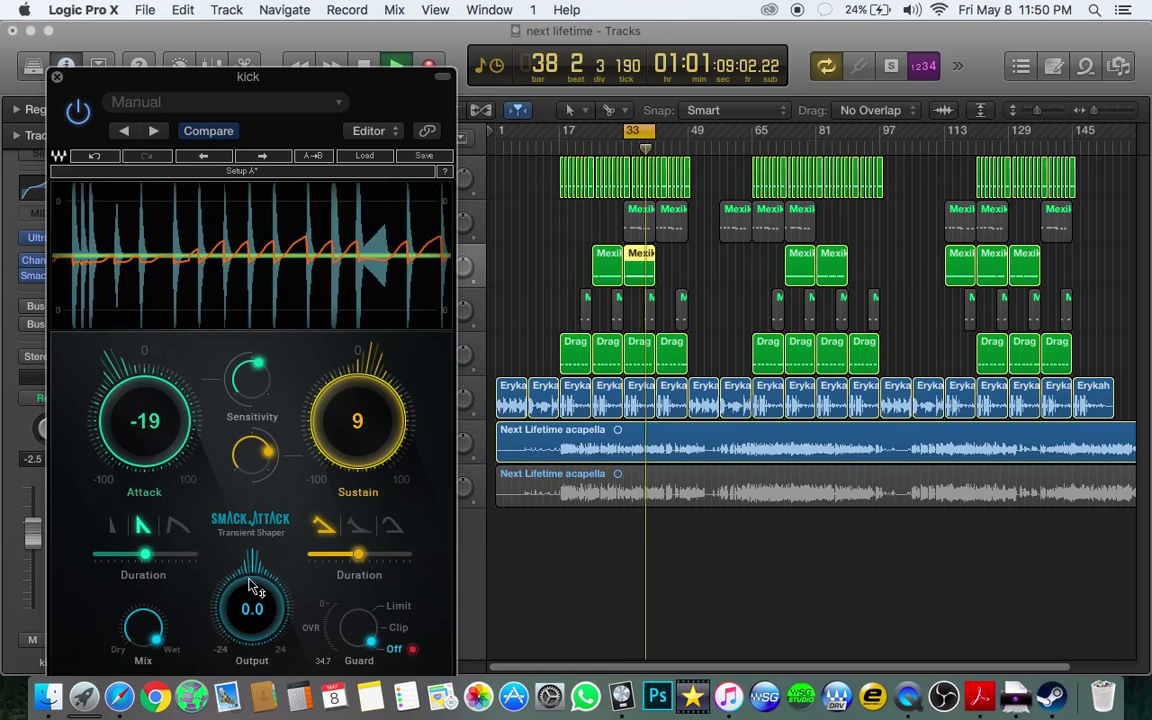
drag(253, 595, 253, 585)
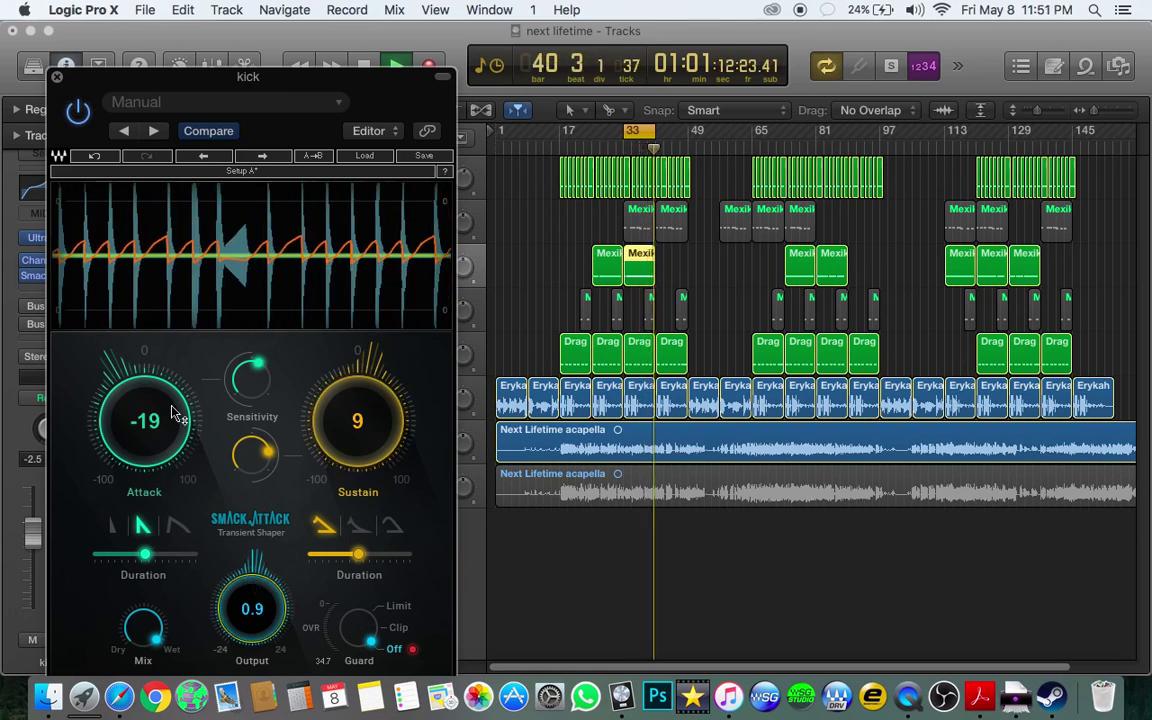
click(57, 79)
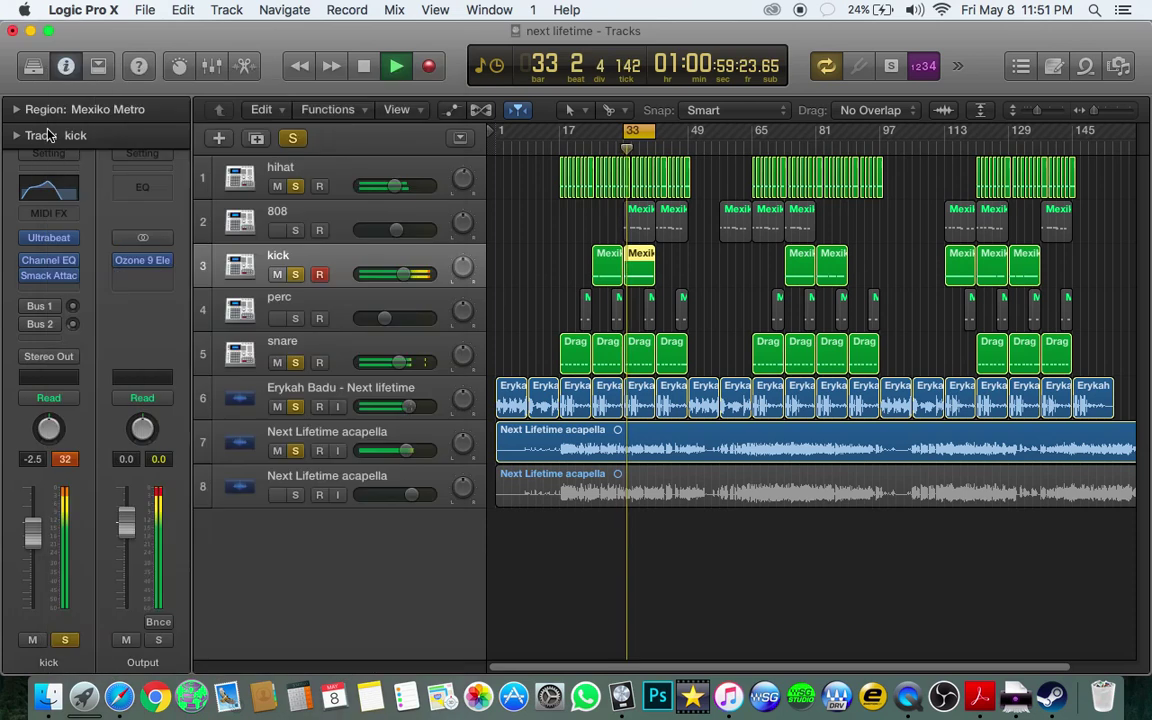
Insert the Waves SSLComp compressor after Smack Attack on the kick track
click(35, 292)
mouse_move(149, 517)
mouse_move(211, 570)
mouse_move(367, 626)
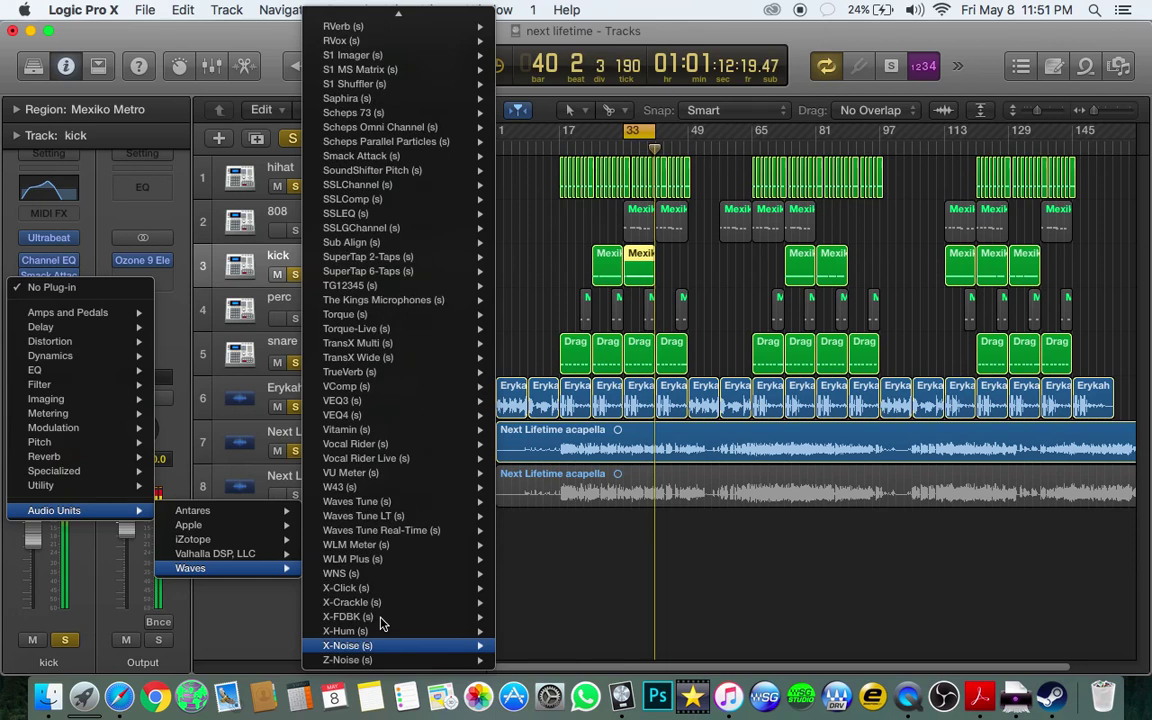
mouse_move(373, 592)
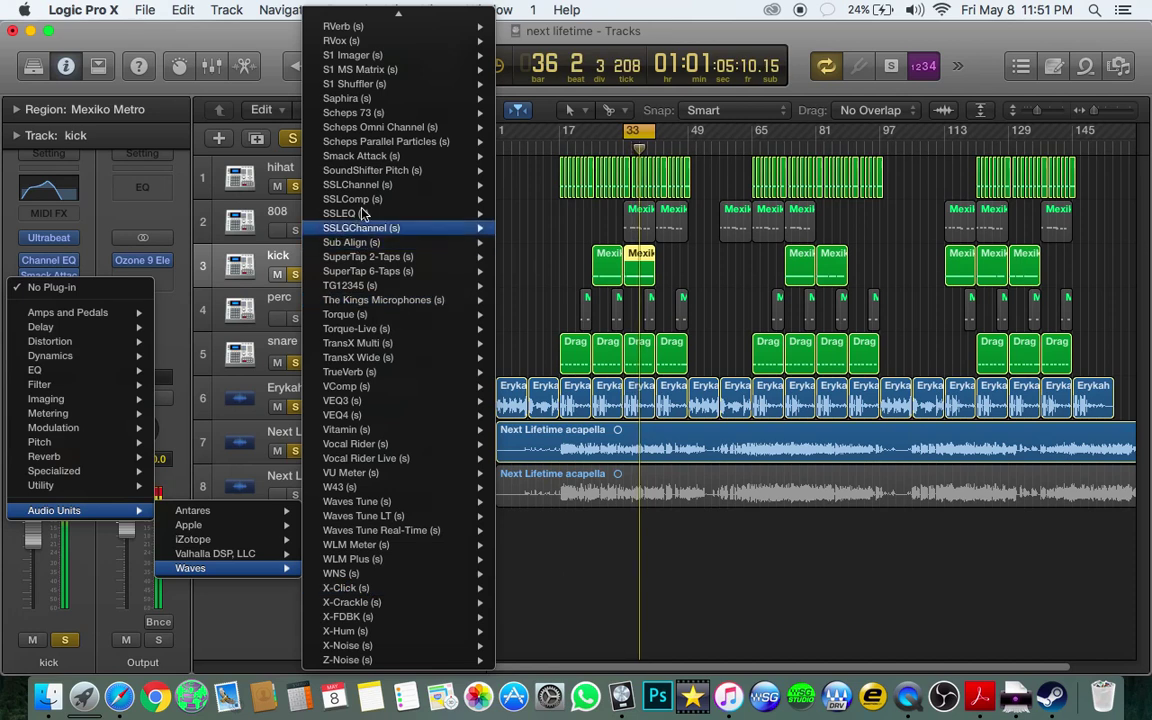
mouse_move(363, 204)
key(Escape)
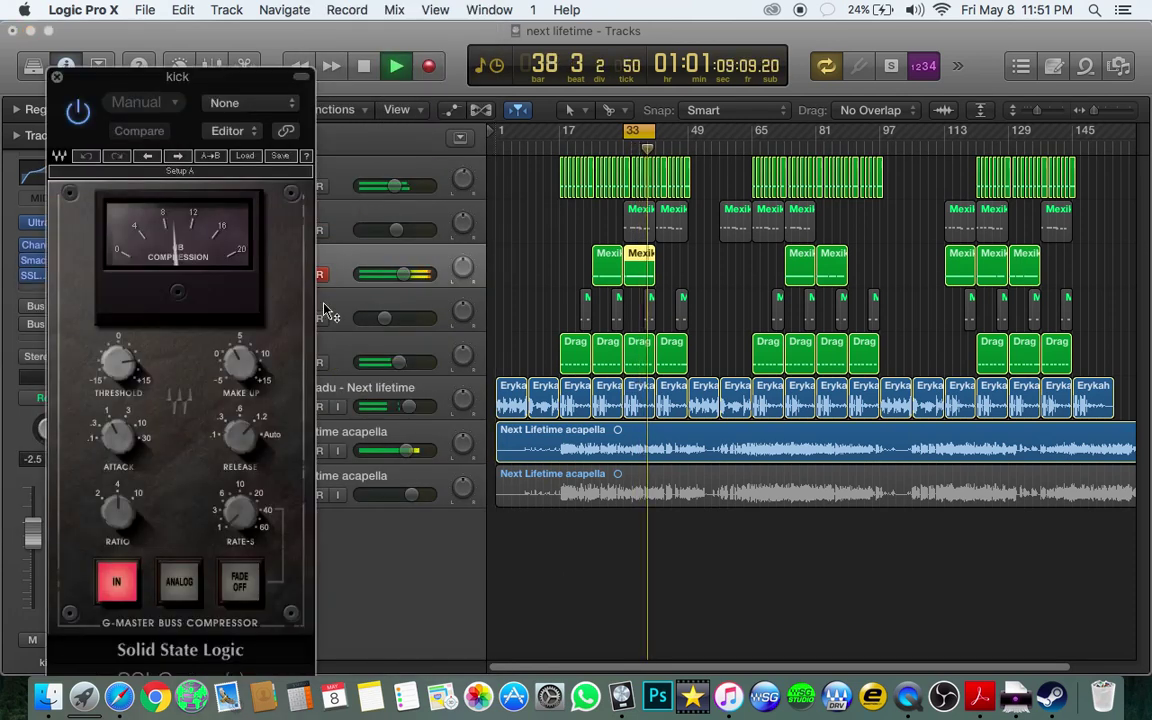
On the kick's SSL compressor, set the attack to 10 ms and threshold to 8.4, and adjust ratio, release and make-up gain
drag(117, 512, 117, 500)
click(117, 435)
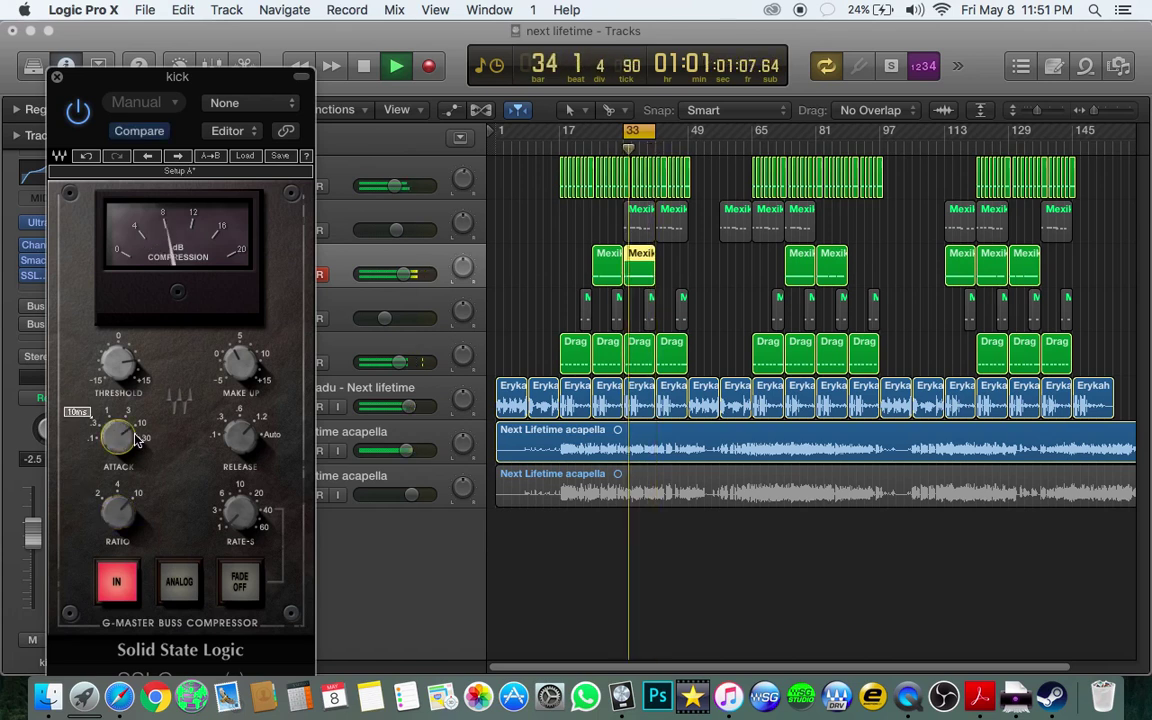
click(240, 435)
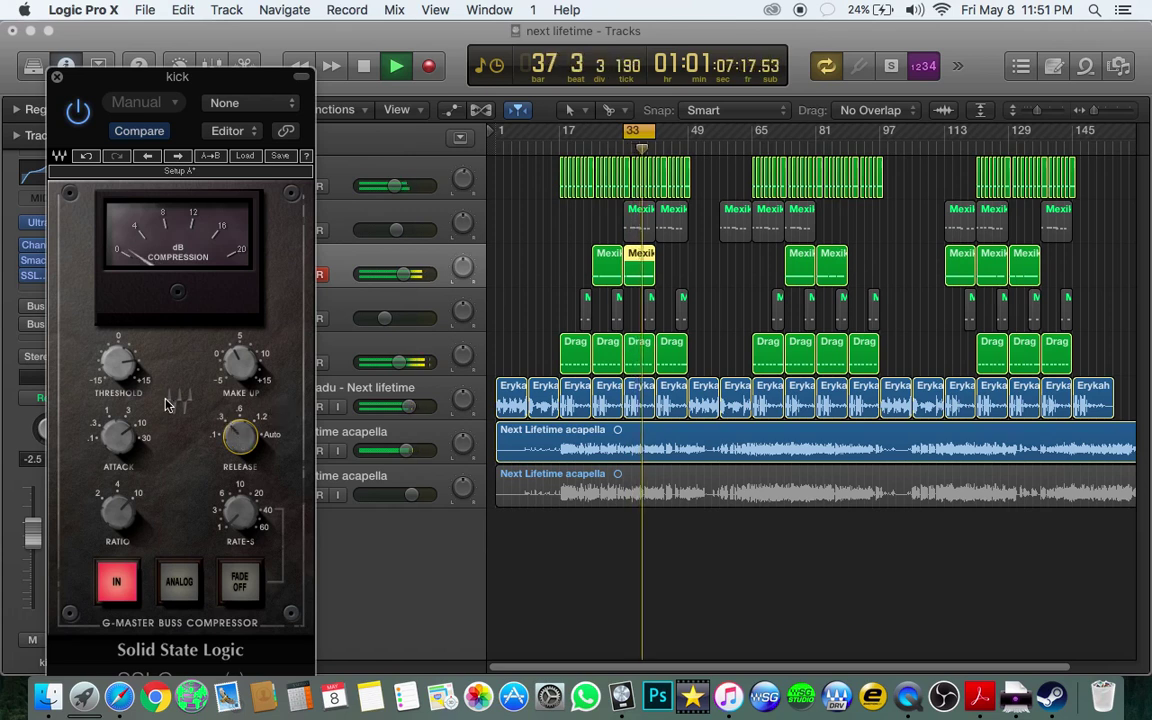
drag(119, 364, 119, 384)
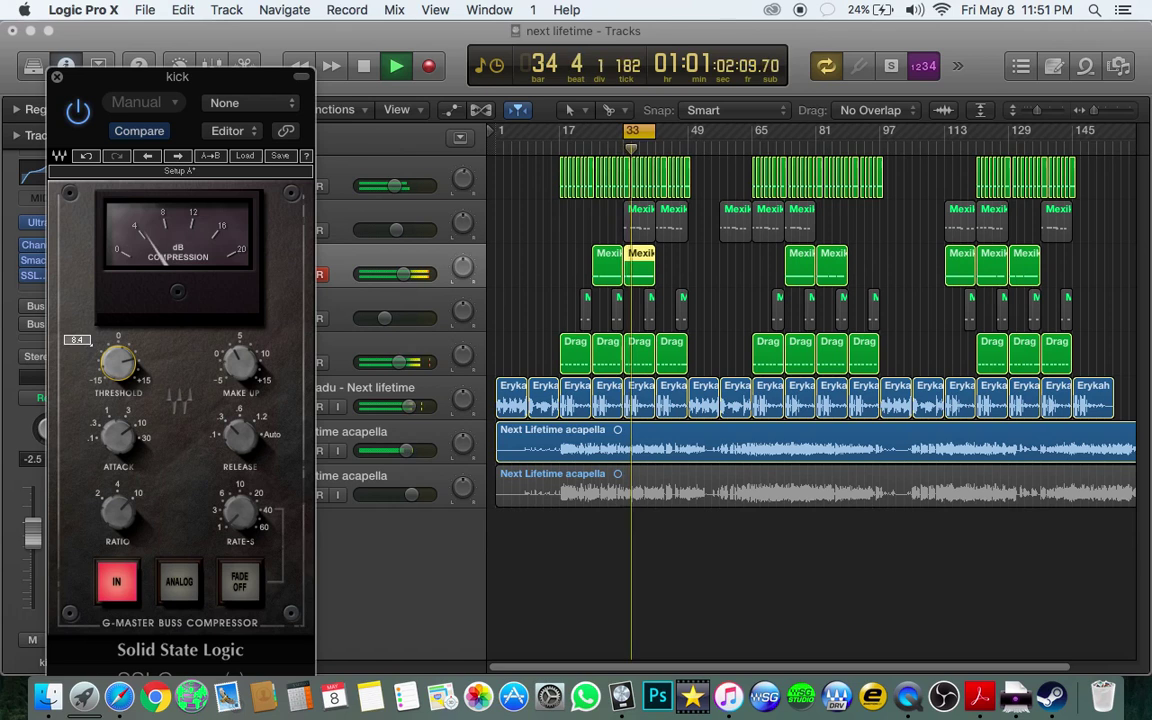
drag(231, 368, 245, 370)
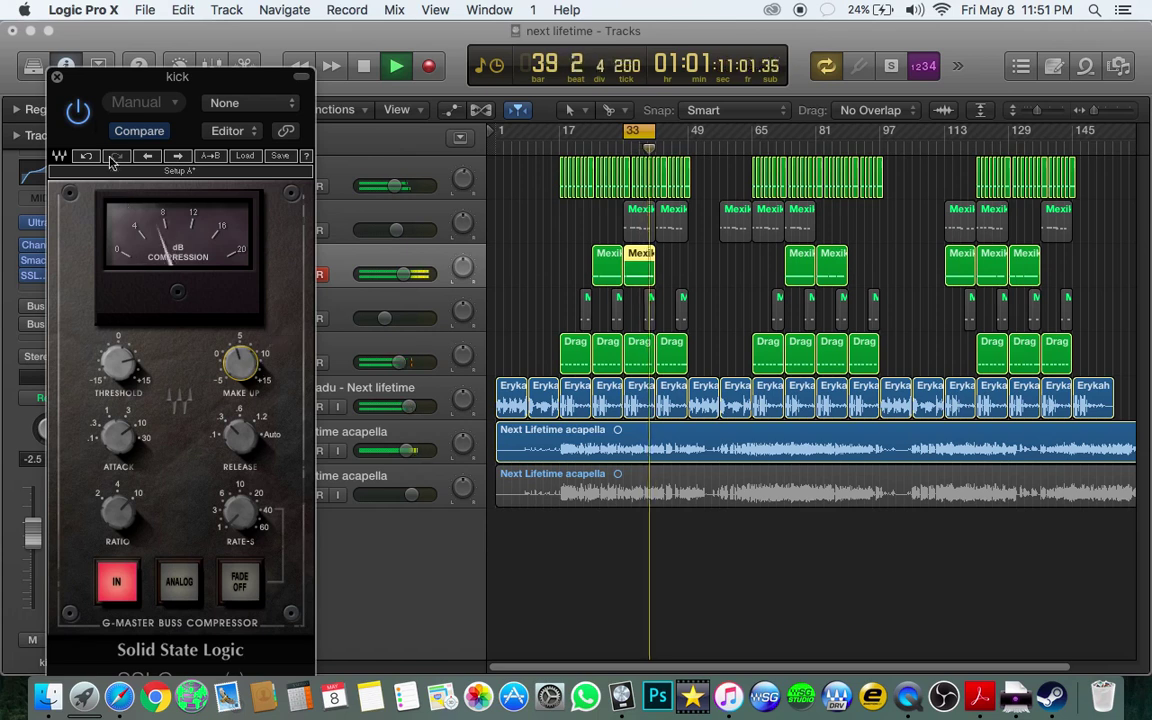
click(57, 77)
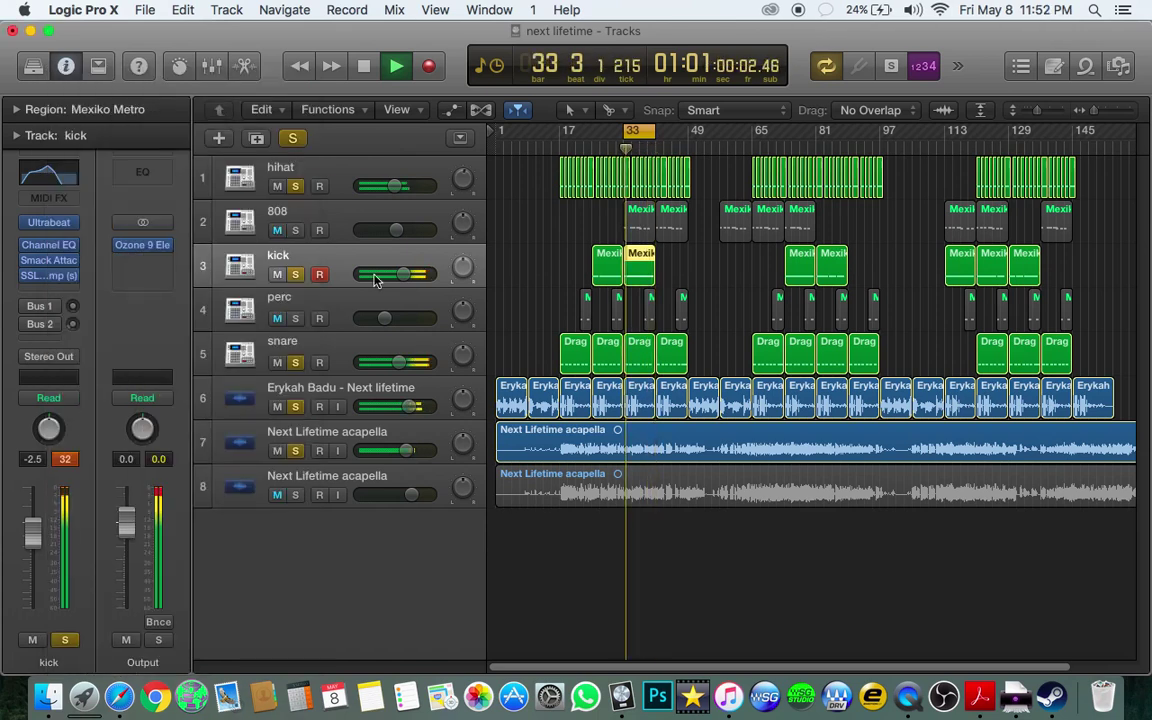
Set the kick track's volume to -3.9 dB, recheck its SSL compressor, and stop playback
drag(375, 280, 380, 281)
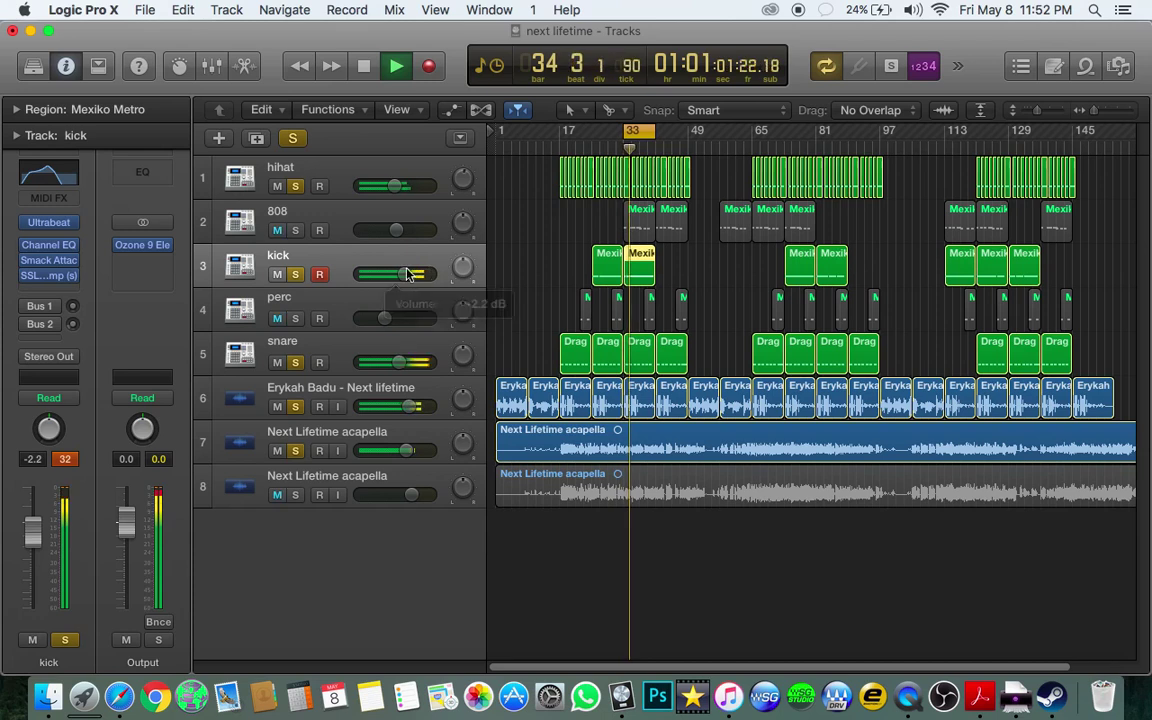
click(64, 459)
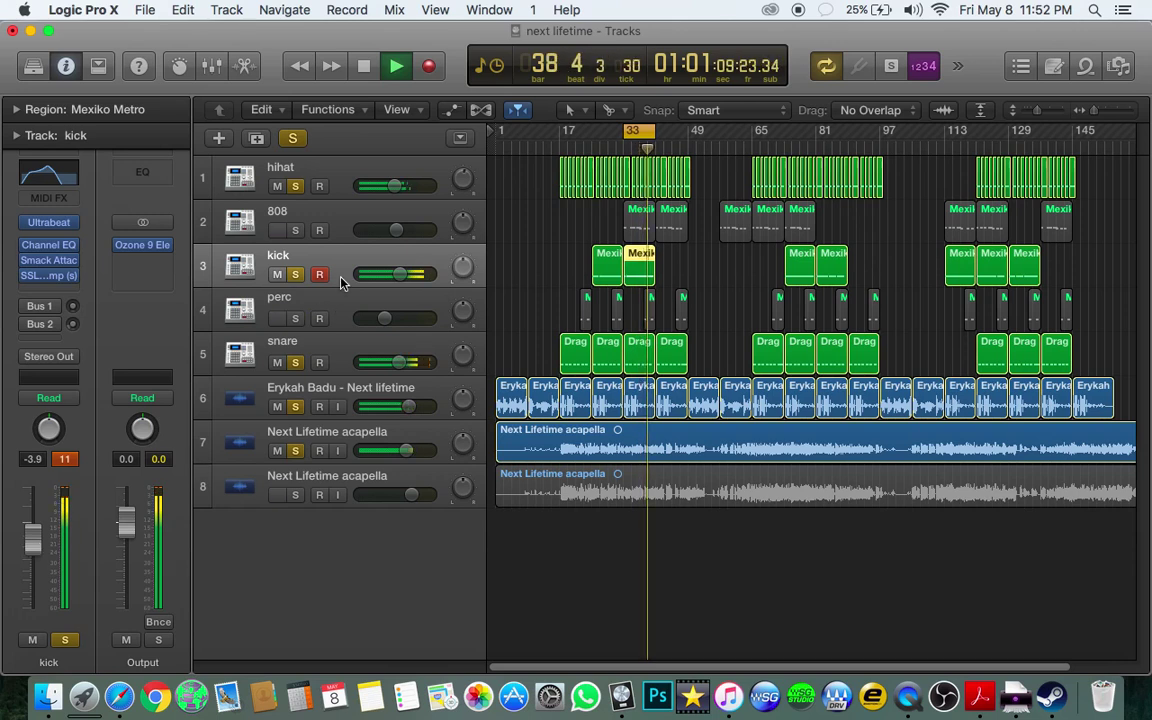
click(50, 279)
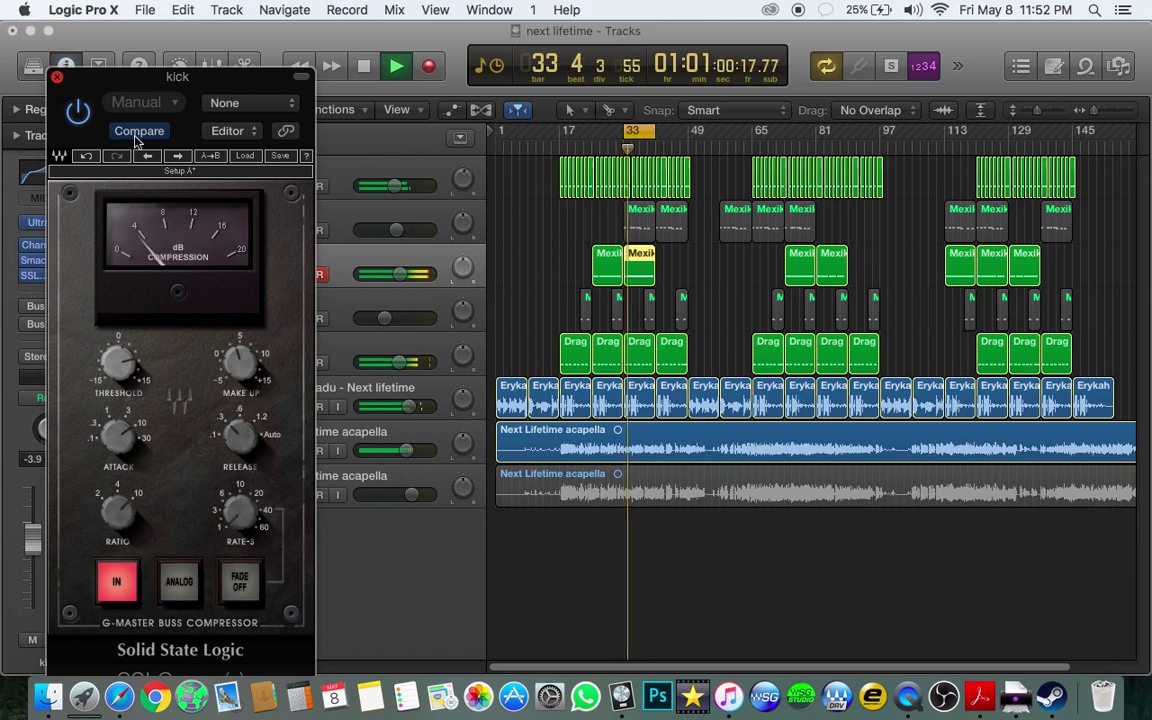
click(57, 77)
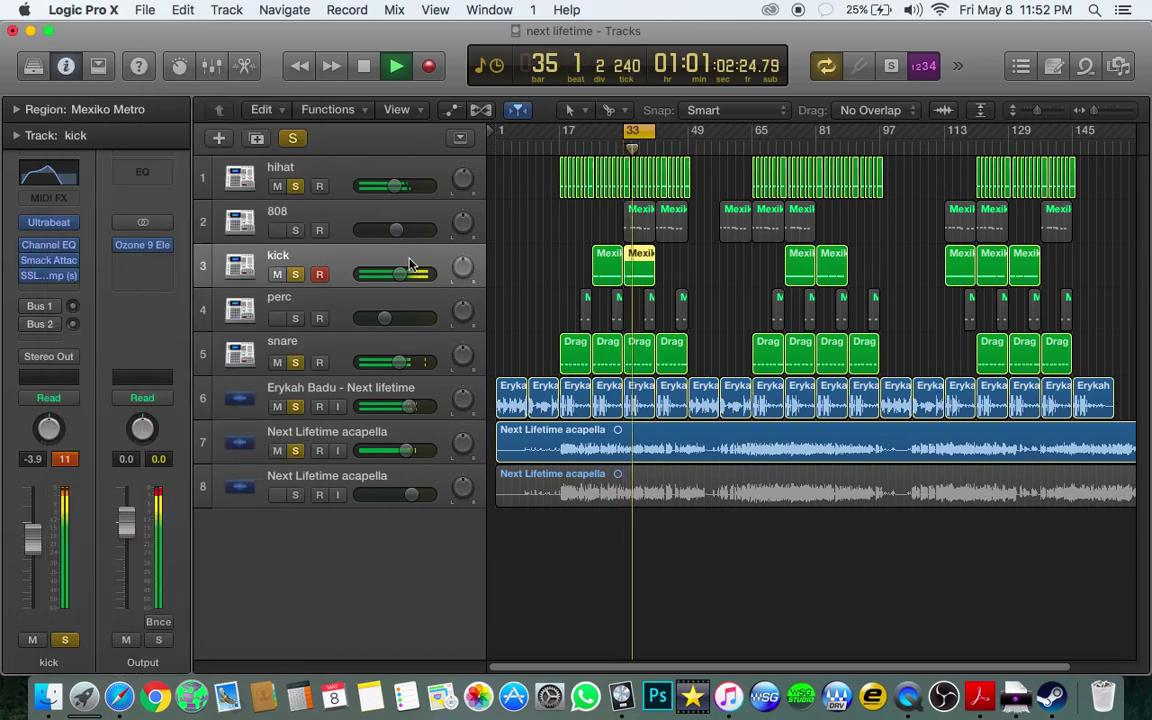
key(space)
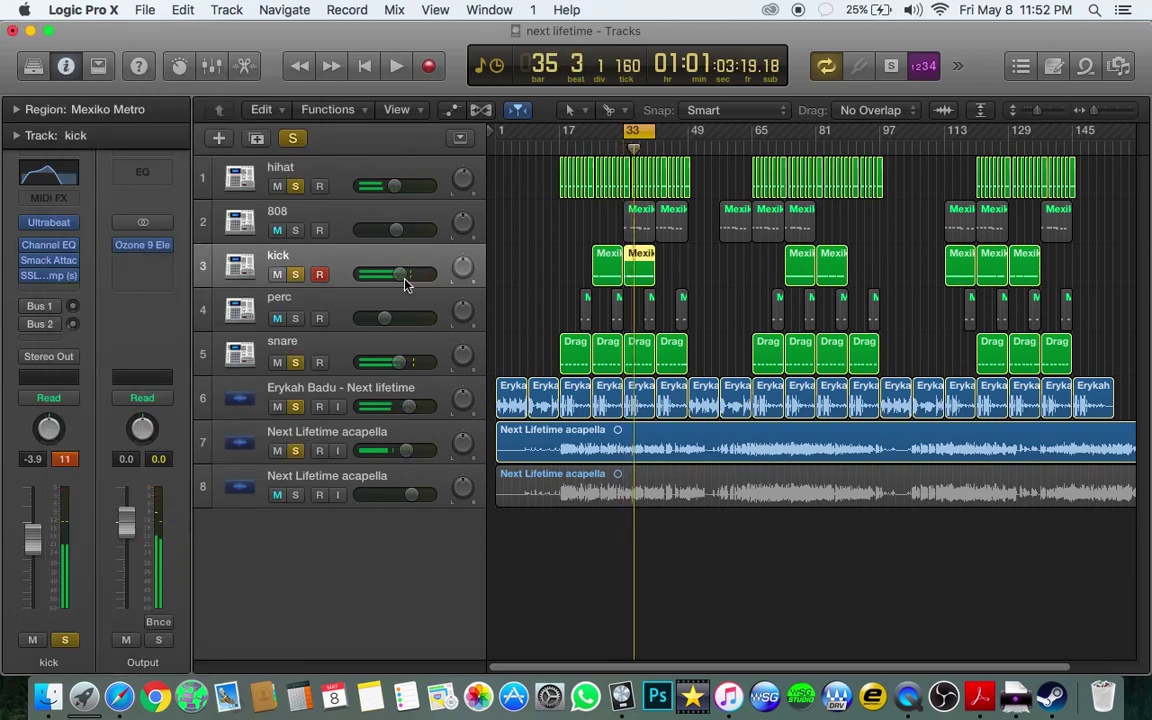